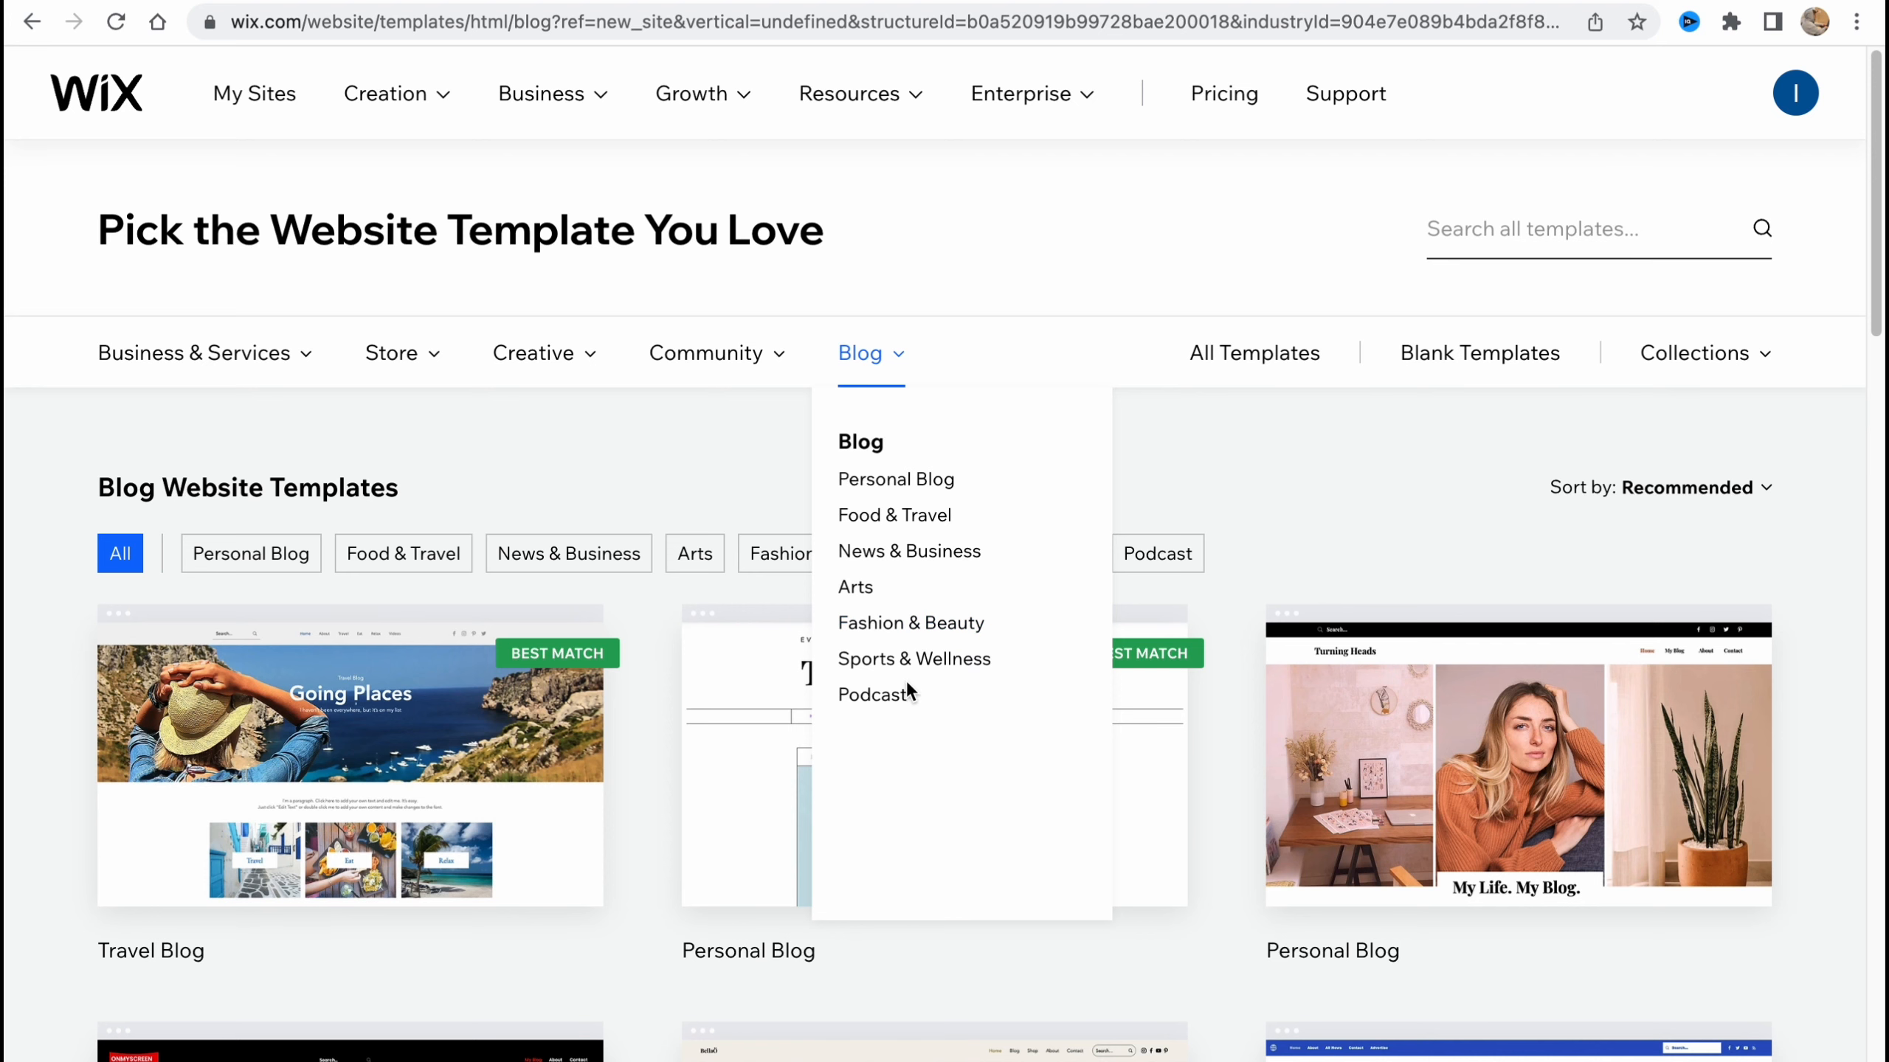
Step: Filter the blog templates to the Personal Blog category and browse both pages of designs
left_click(918, 485)
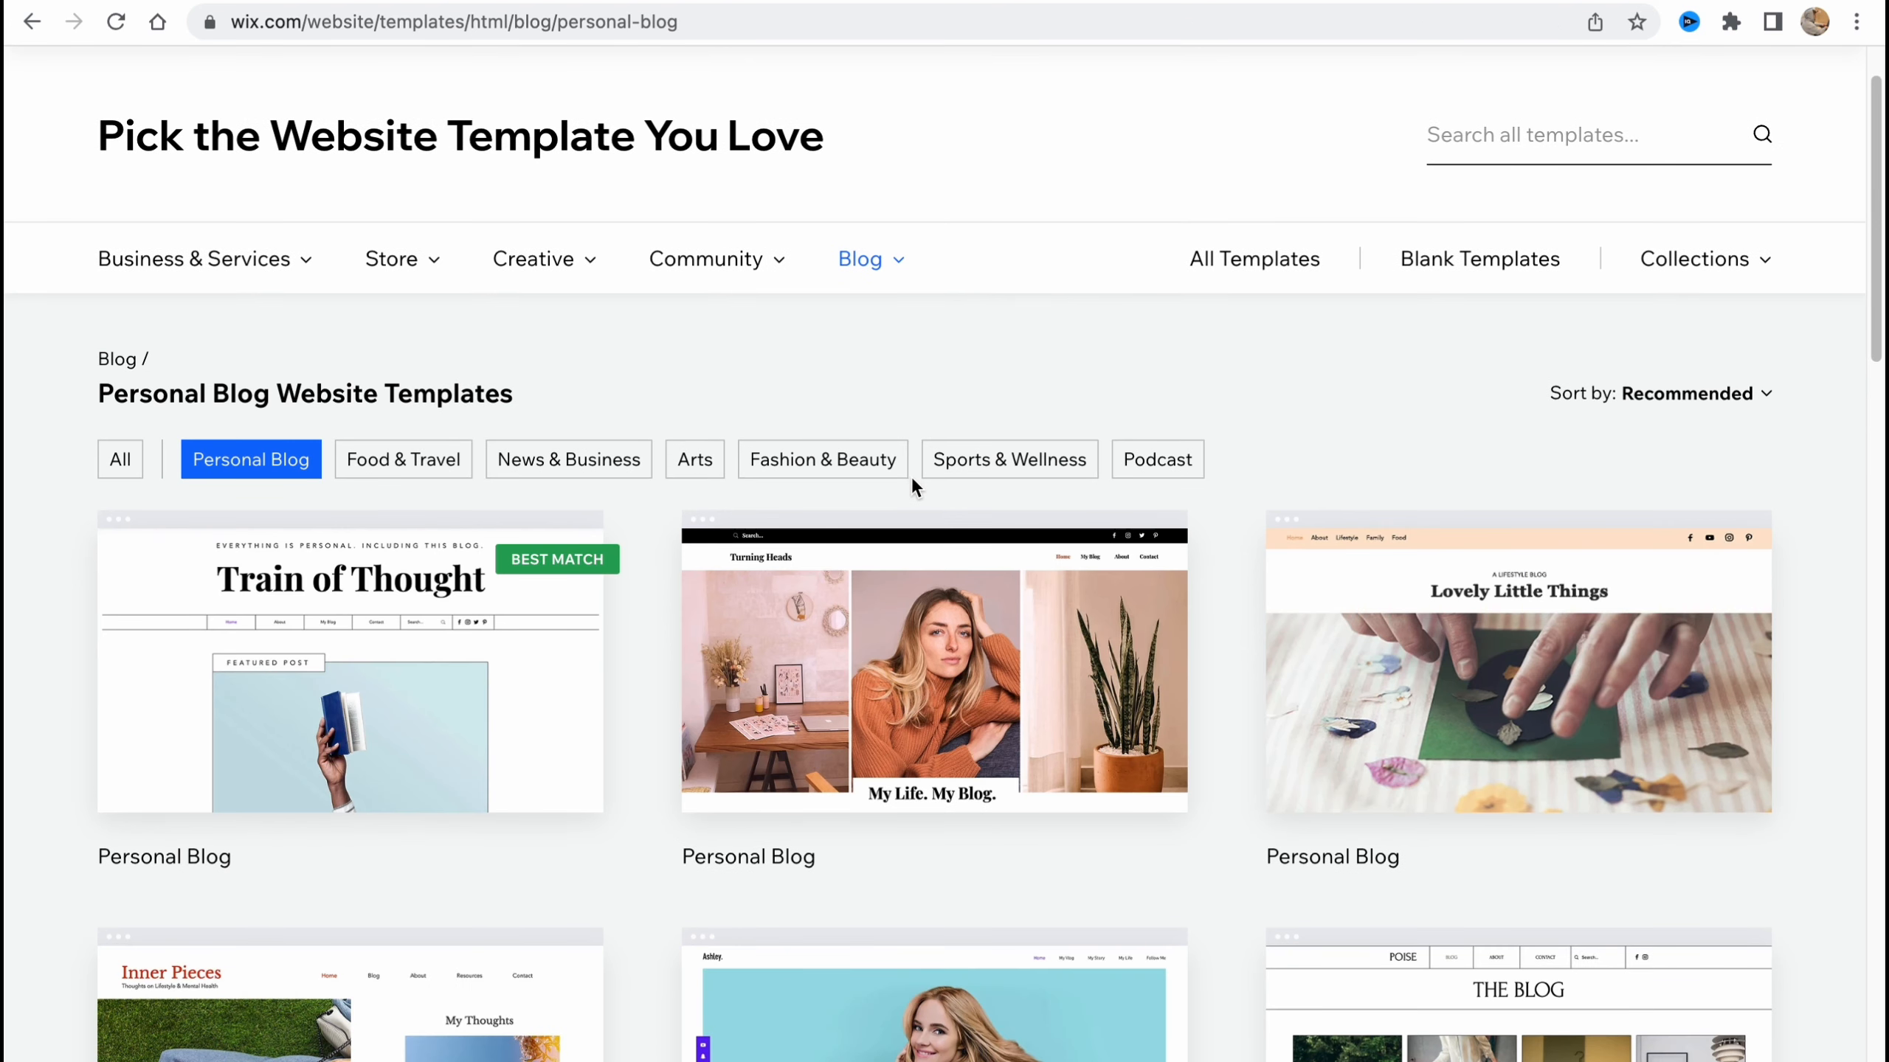
scroll(911, 475, "down", 4)
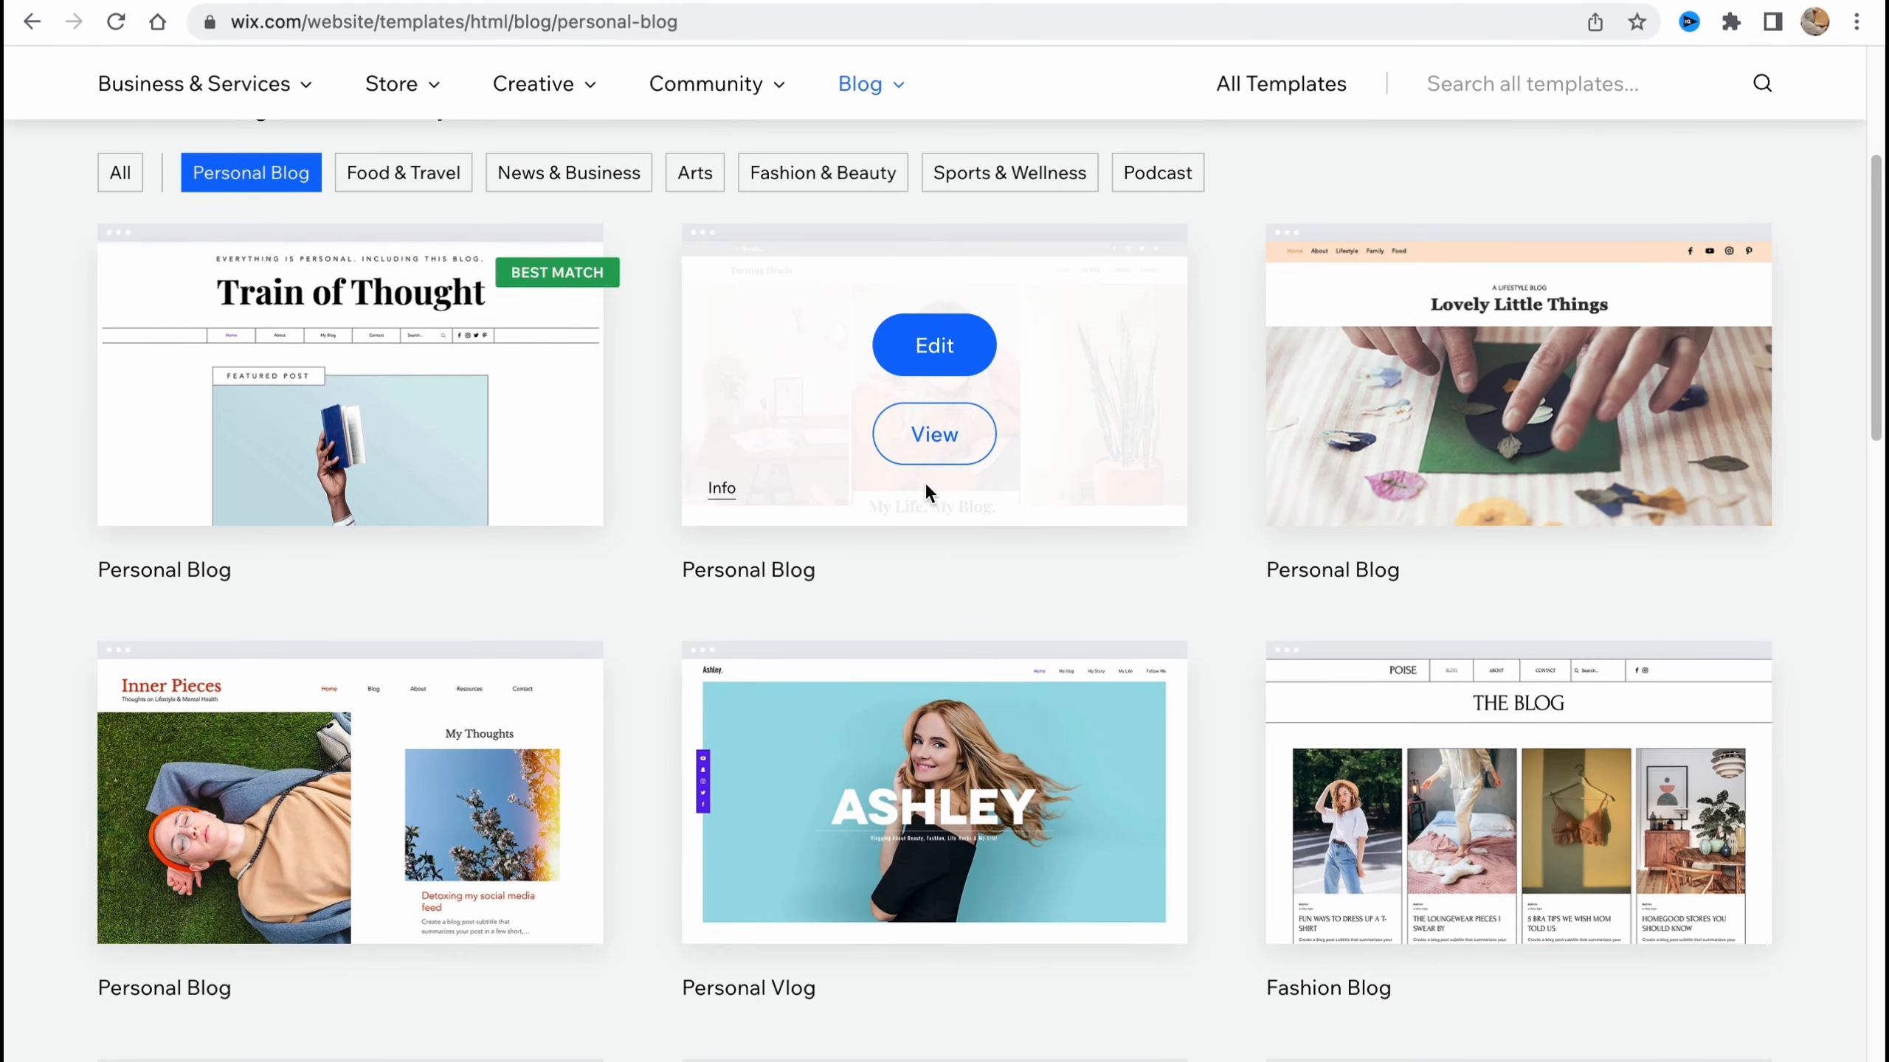
scroll(892, 476, "down", 15)
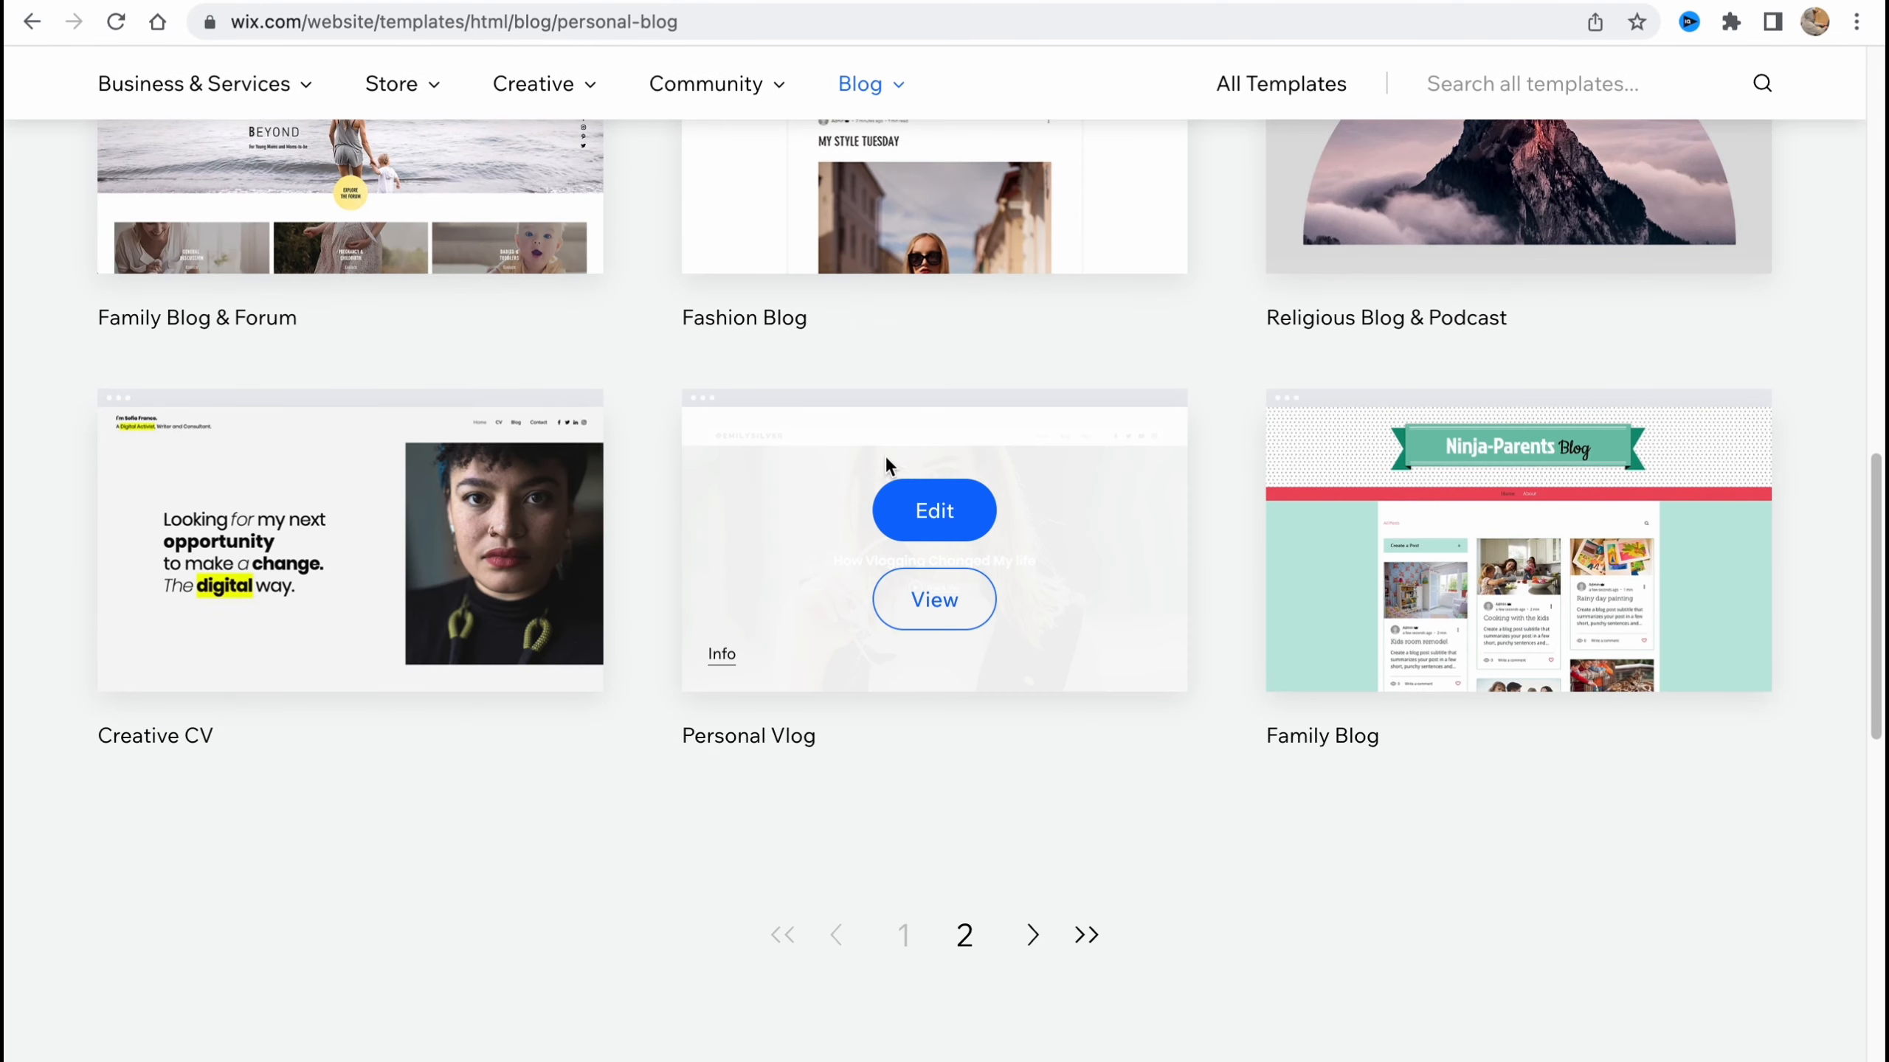
left_click(965, 936)
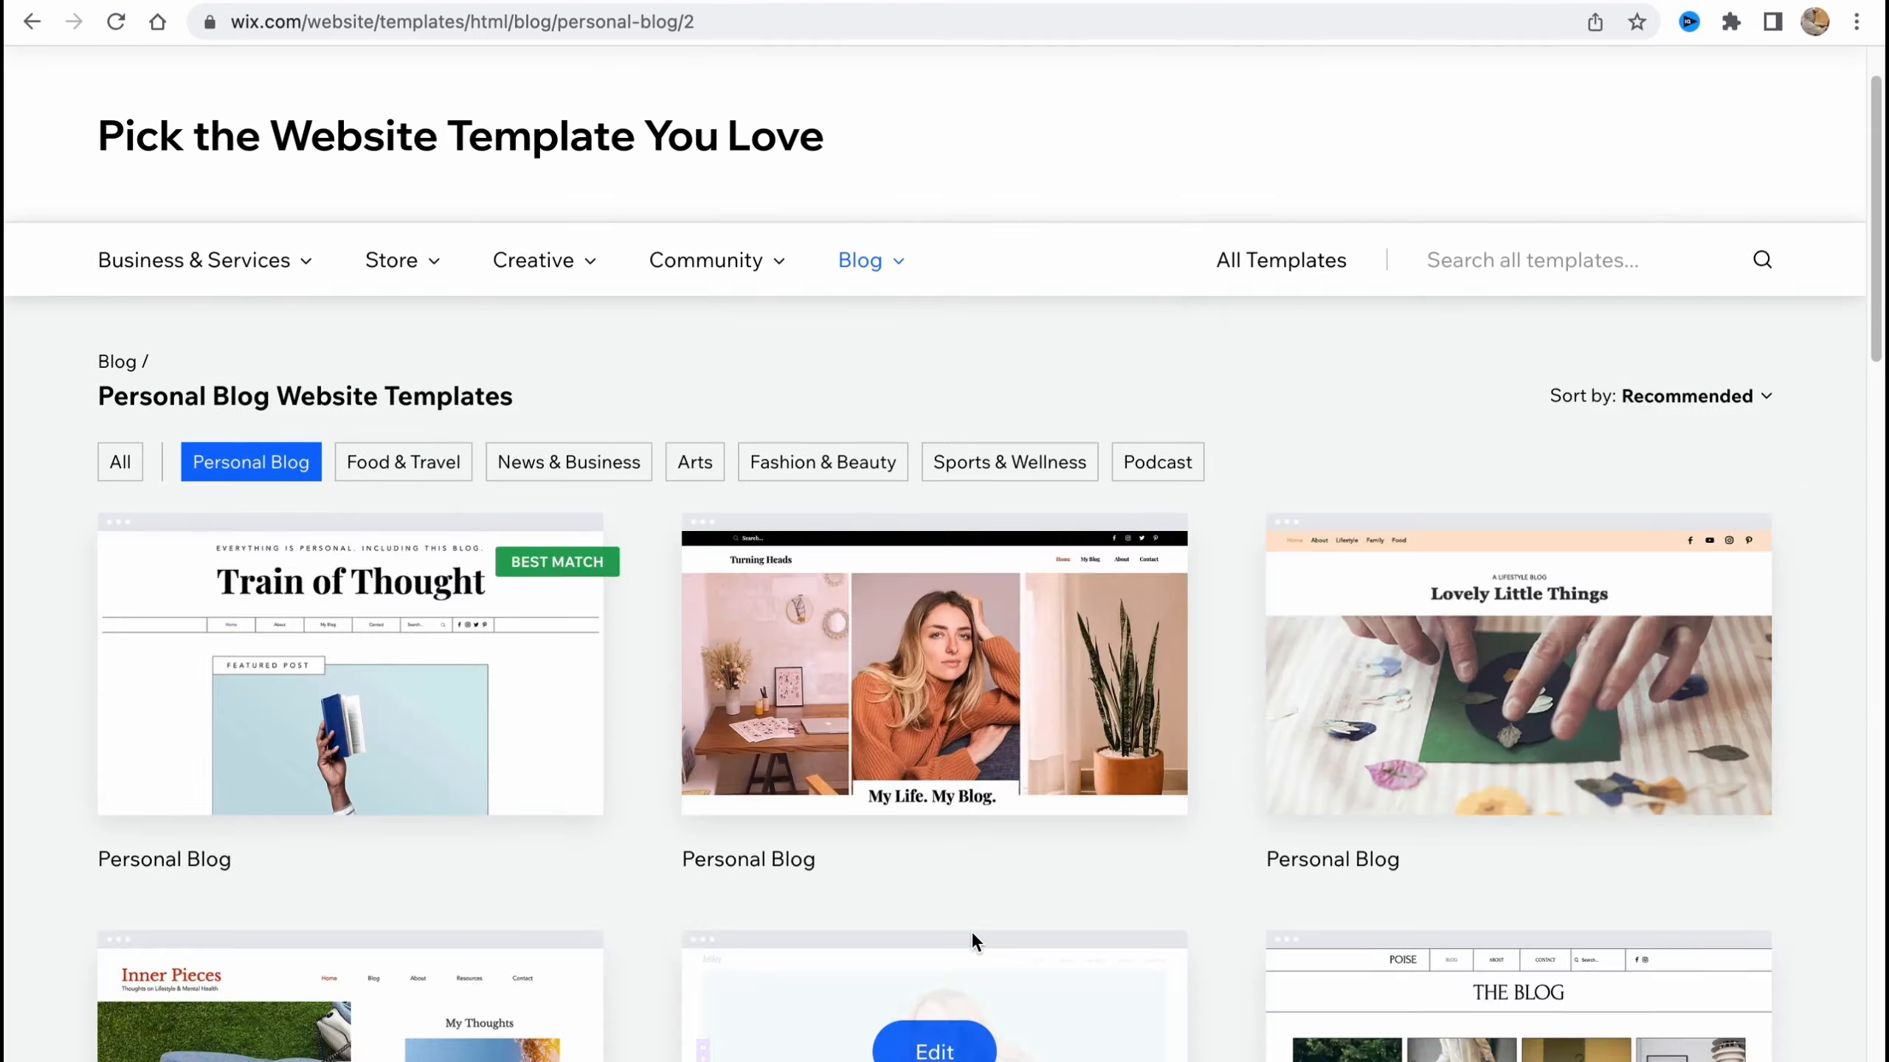
scroll(953, 751, "down", 1)
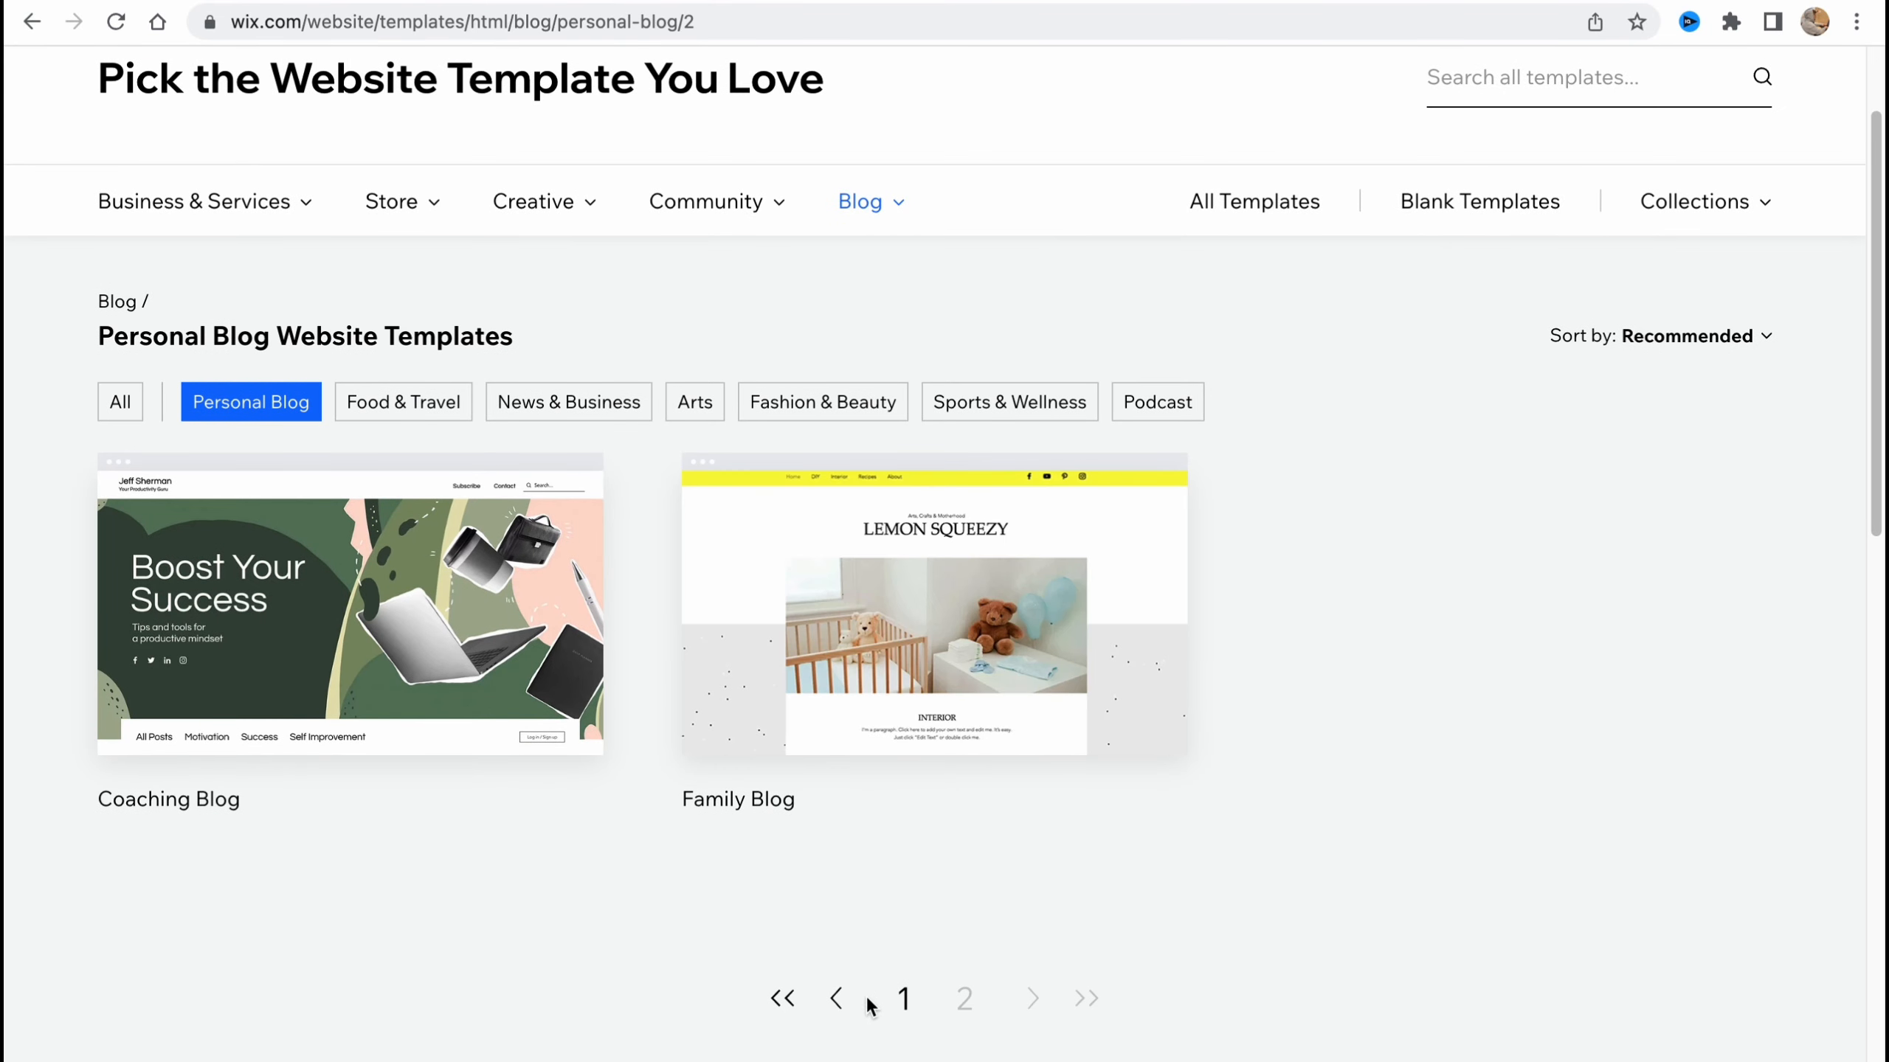
left_click(905, 997)
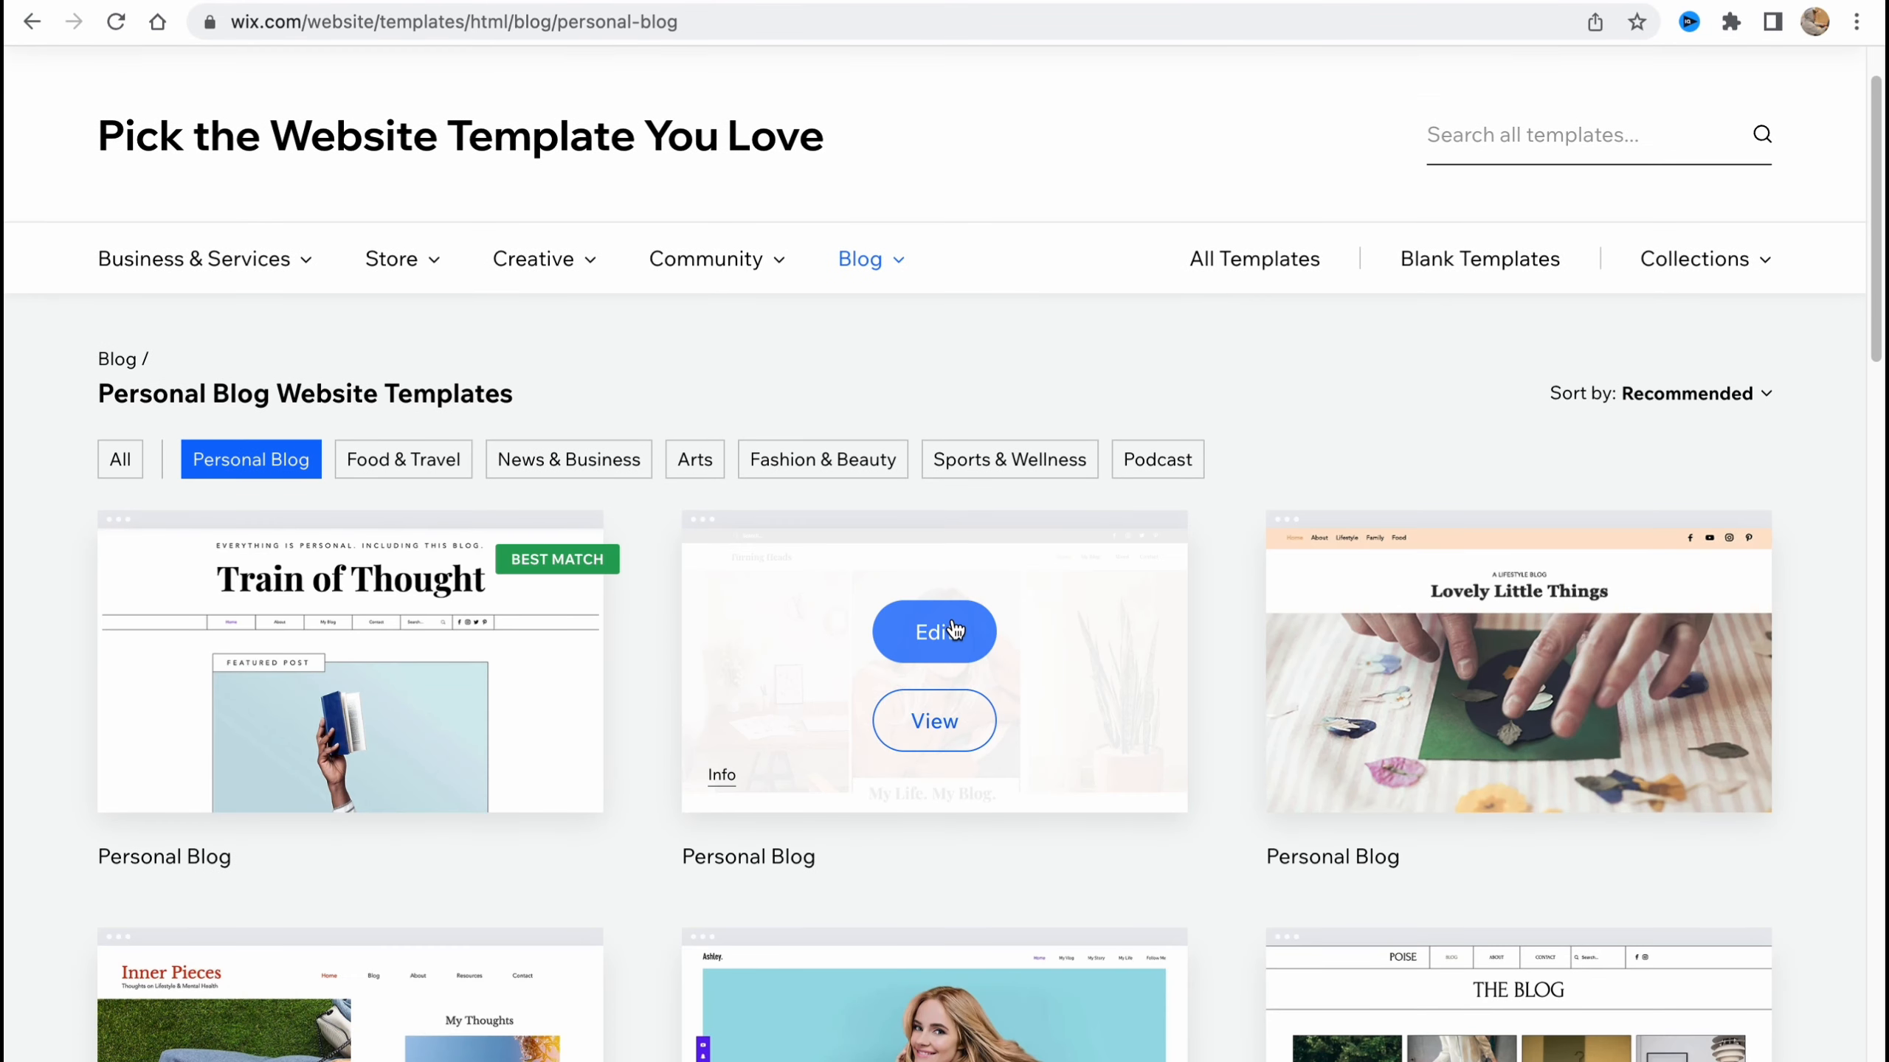
scroll(924, 585, "down", 3)
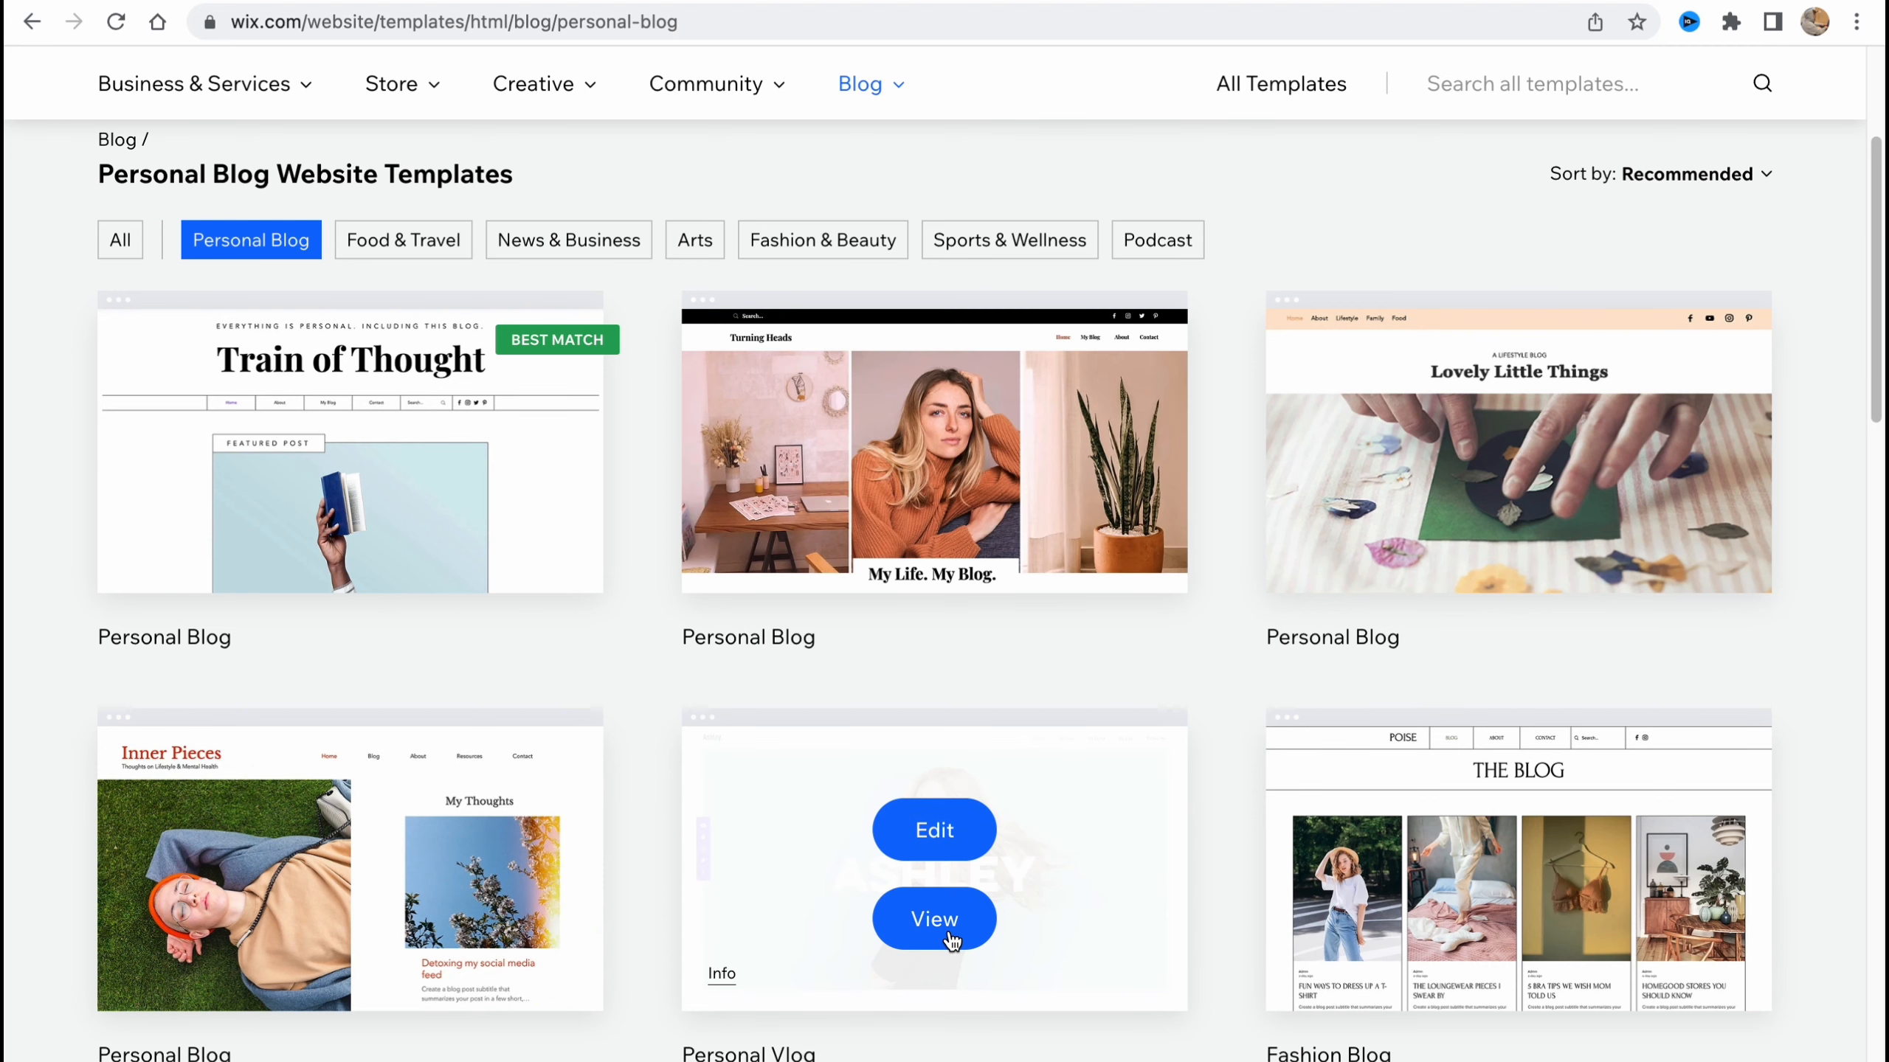
Step: Open a preview of the Inner Pieces personal blog template and look through its desktop home page
left_click(354, 917)
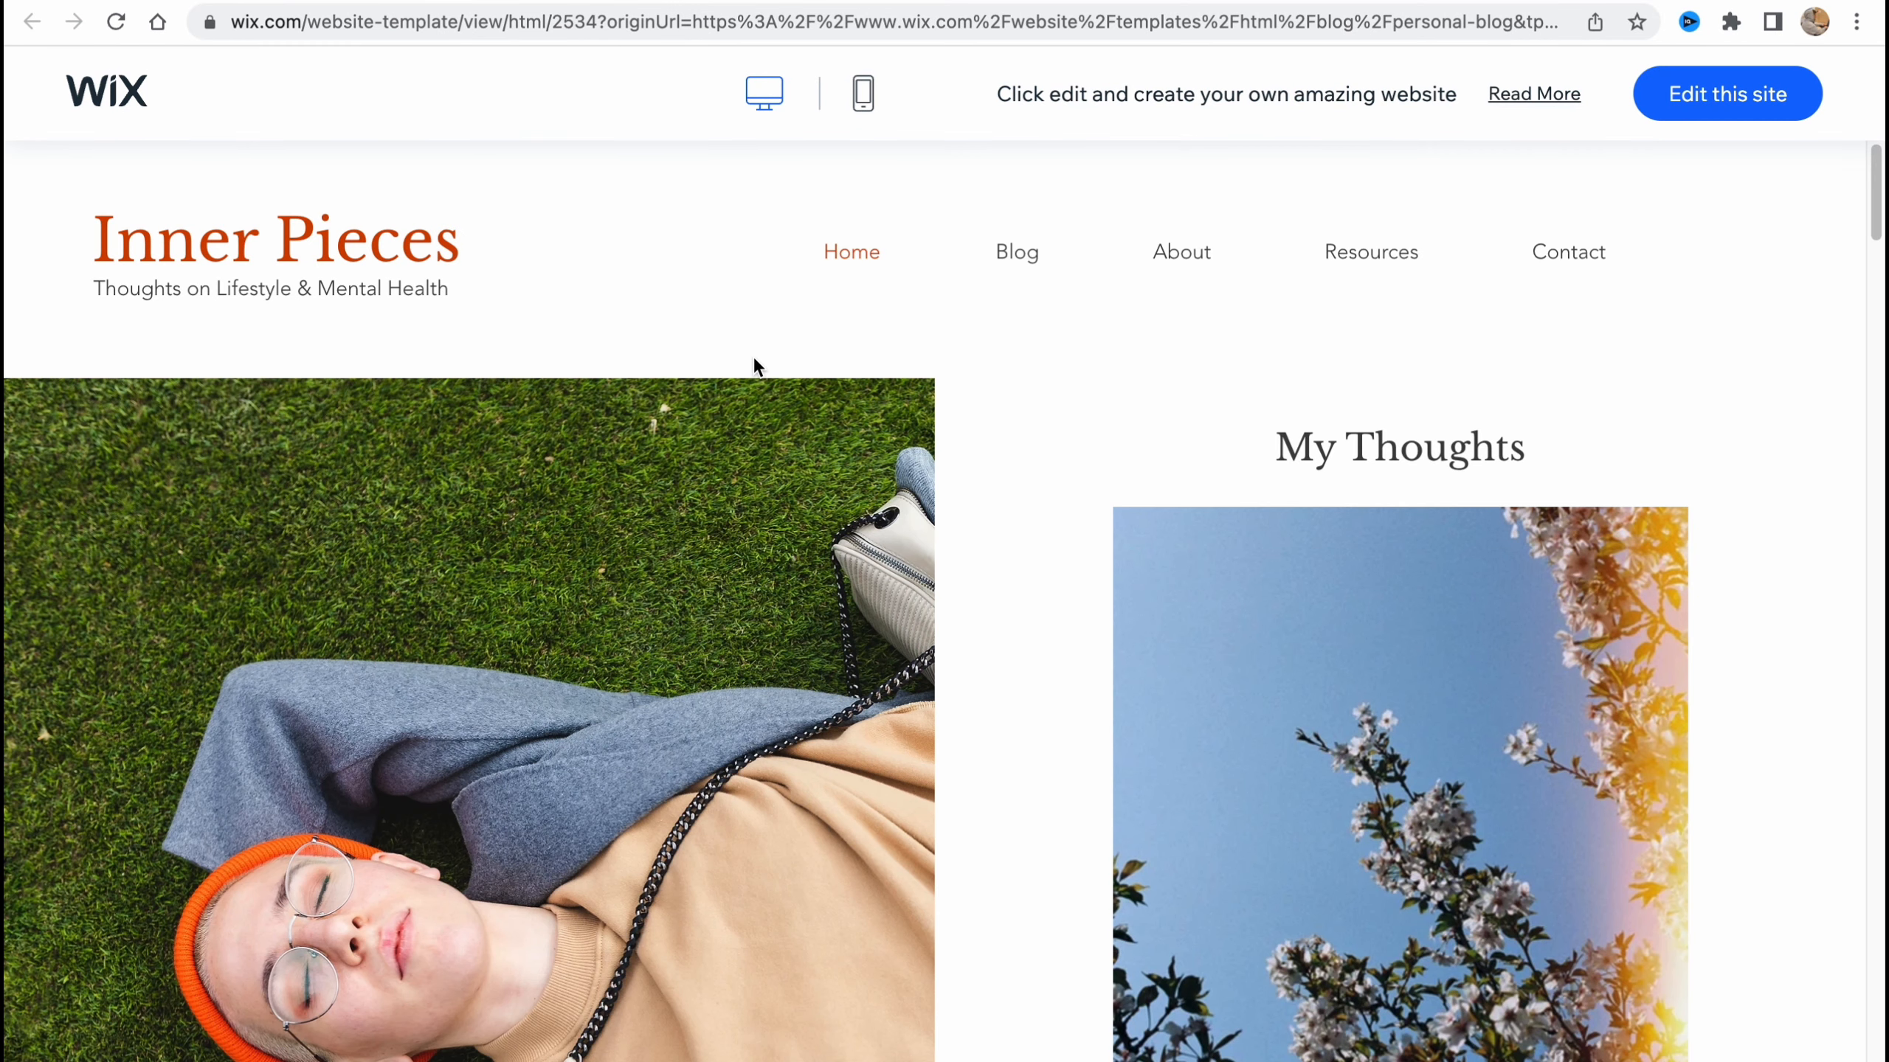
scroll(960, 383, "down", 10)
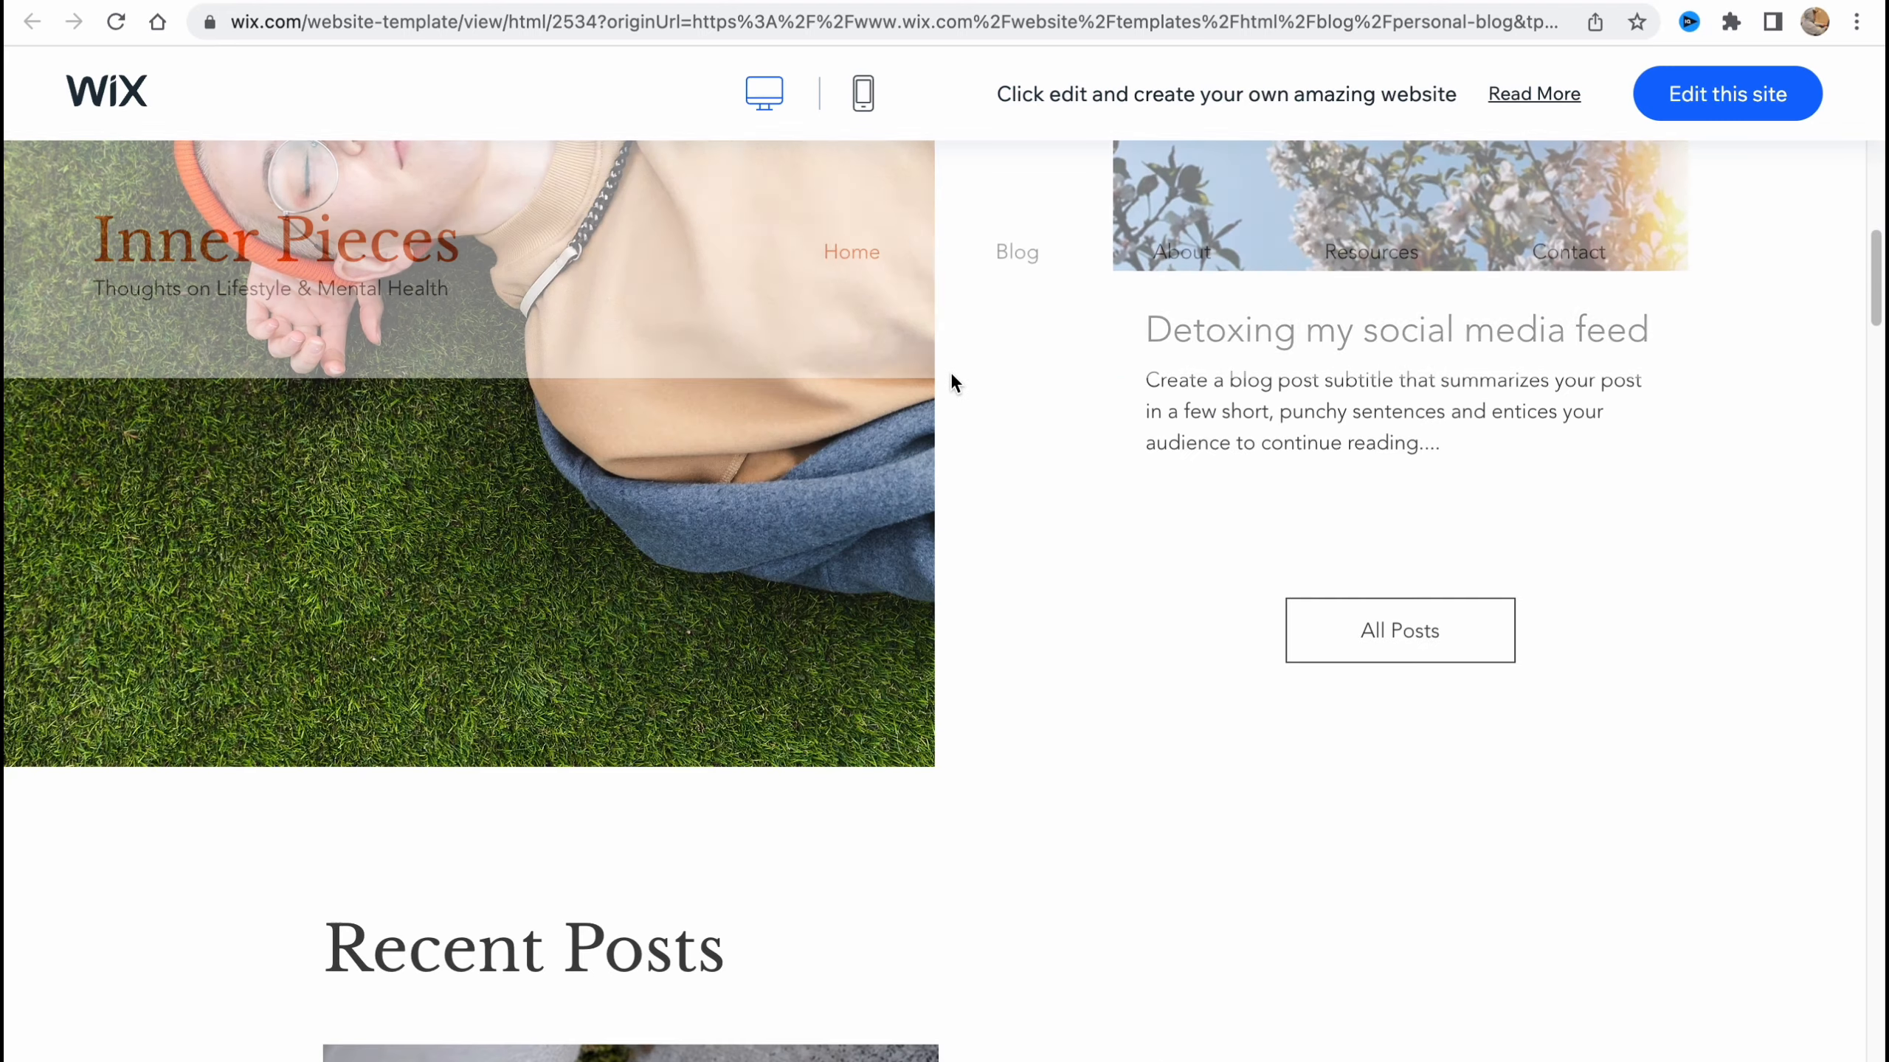
scroll(961, 401, "up", 10)
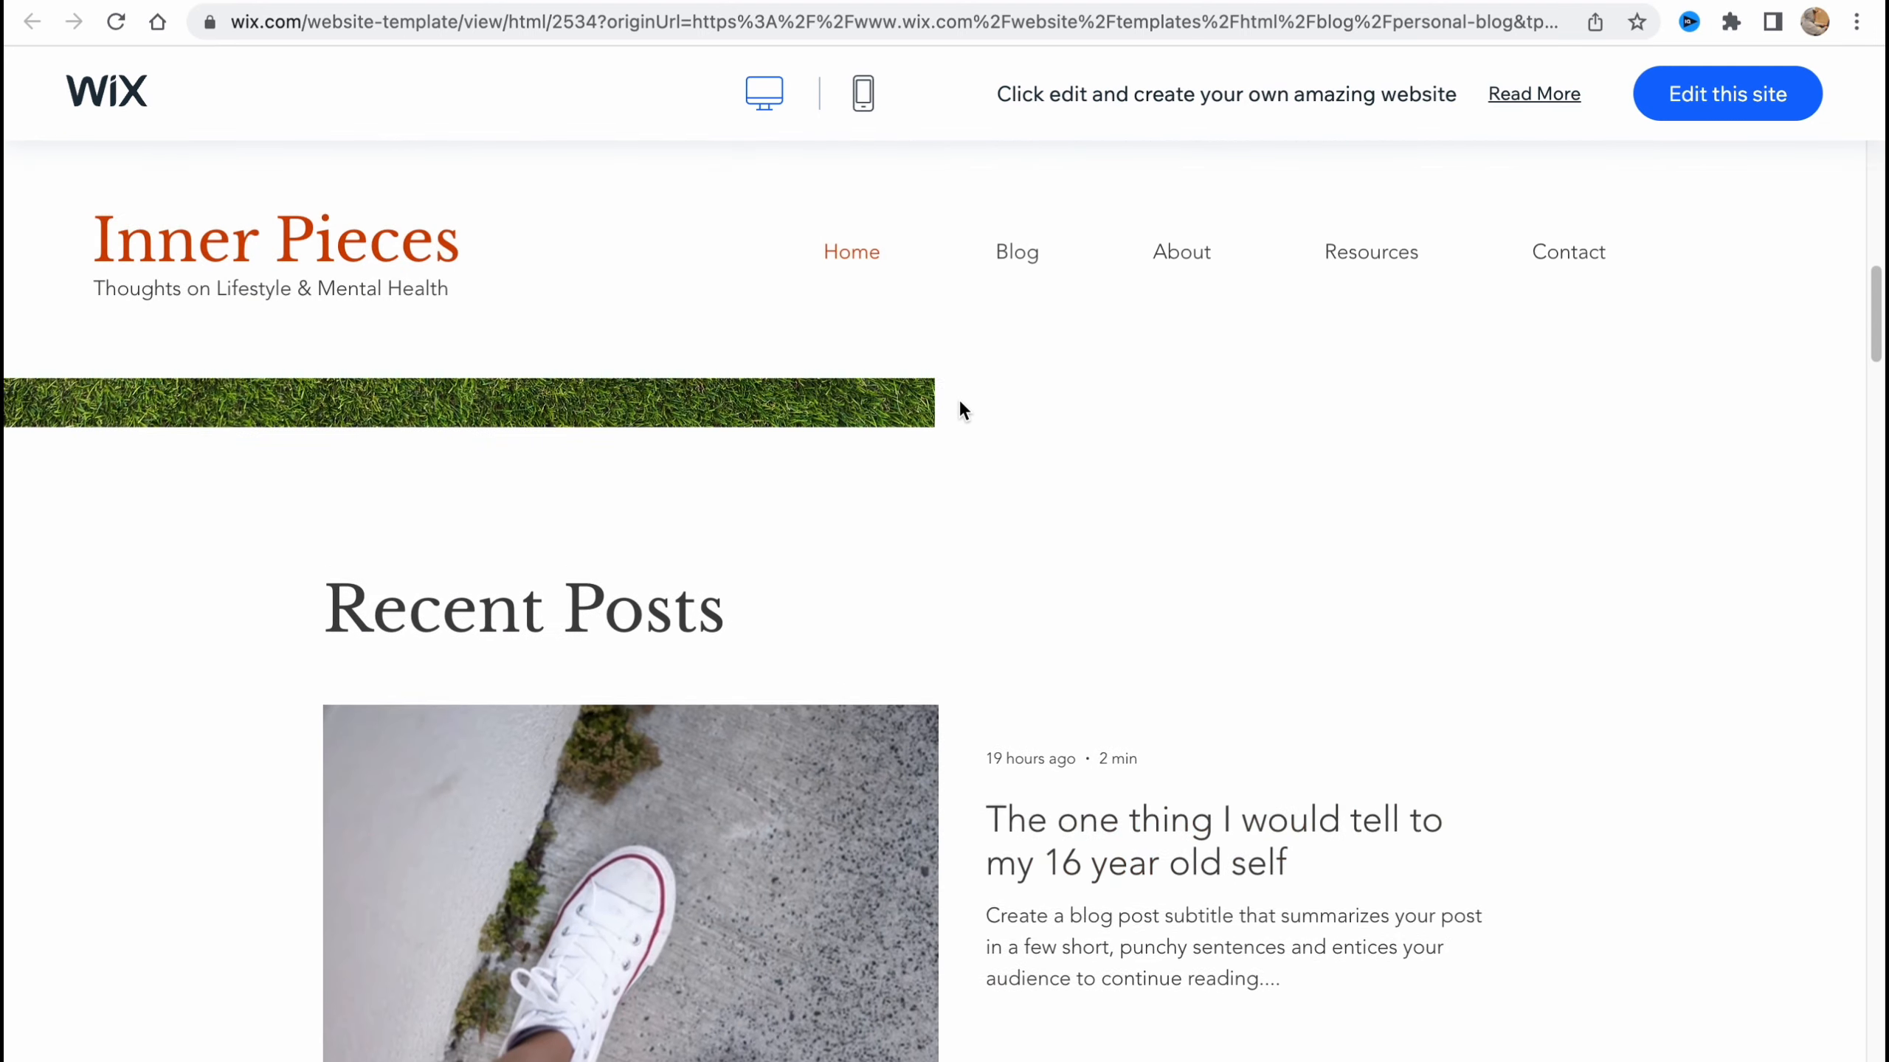
Step: Check the Inner Pieces template in the mobile preview and open it for editing
left_click(864, 90)
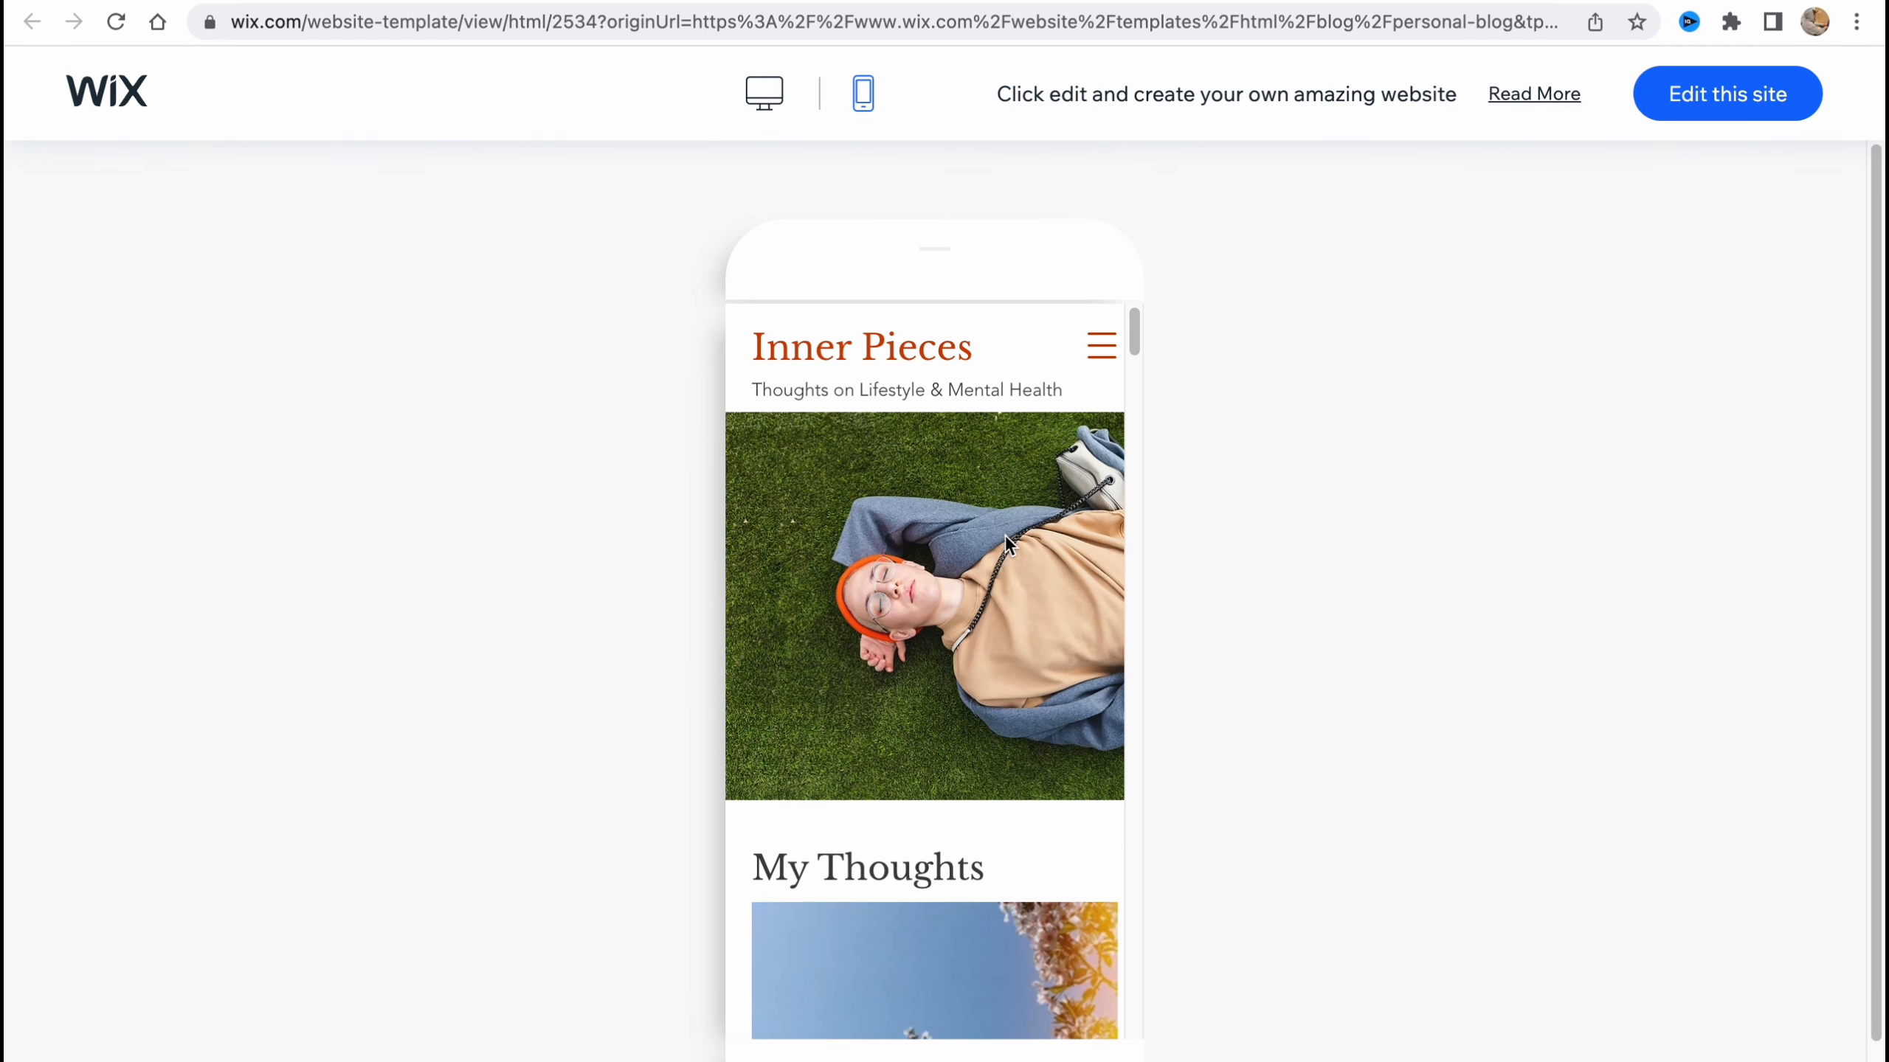
scroll(1005, 534, "down", 6)
scroll(996, 554, "down", 8)
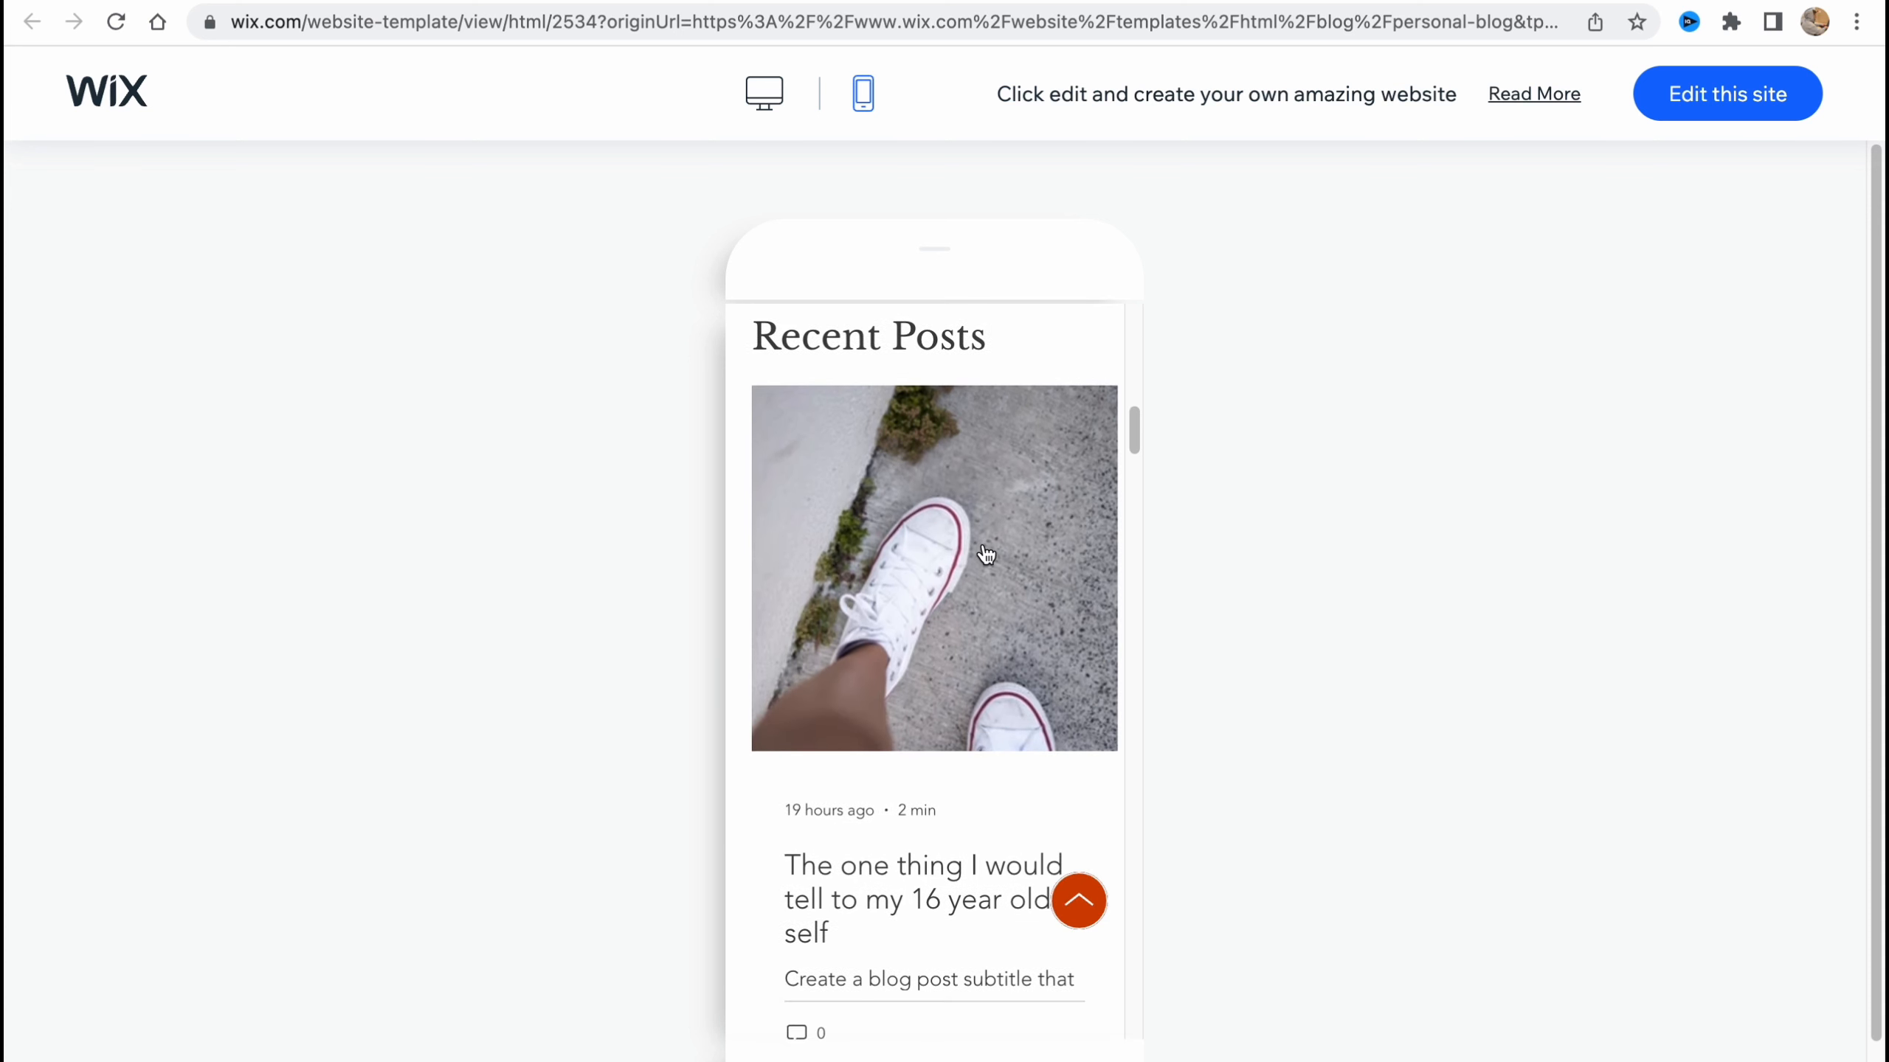
scroll(985, 554, "down", 2)
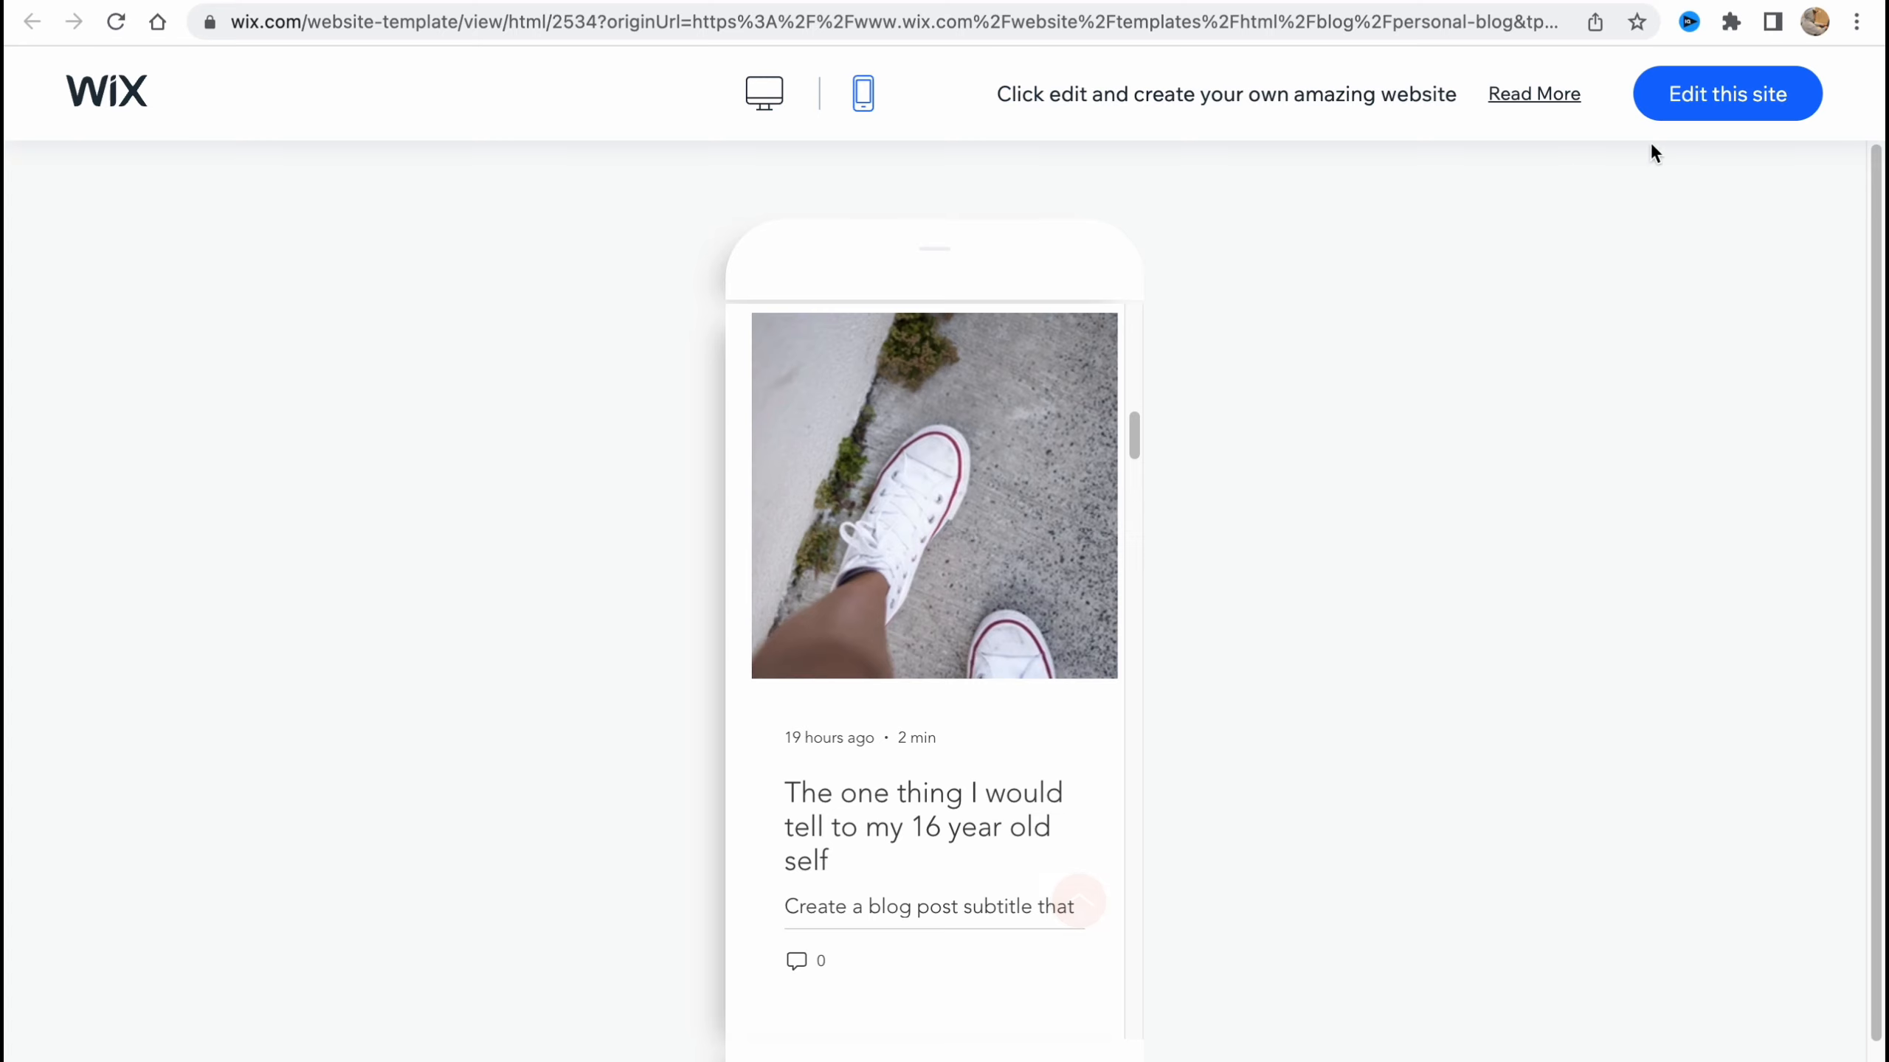
left_click(1750, 91)
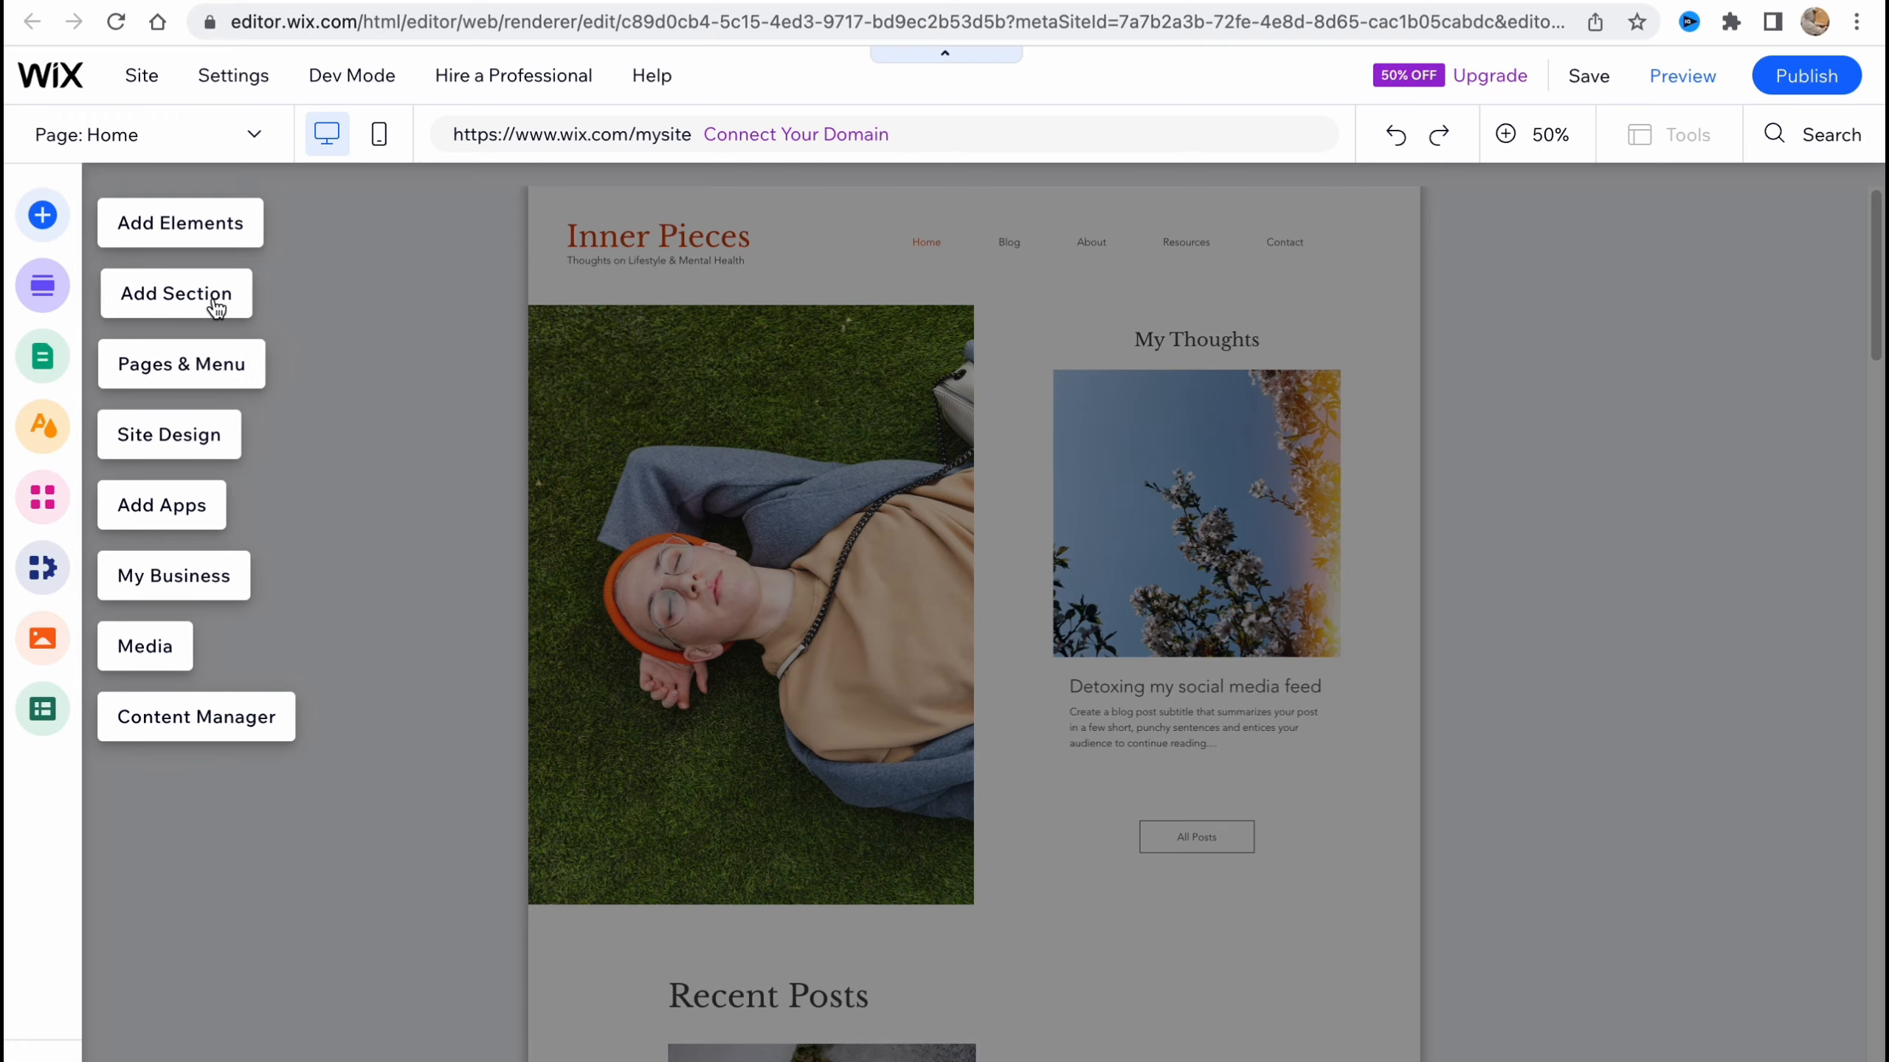
Step: Examine the elements that can be added, including Button, Gallery, Menu & Anchor and Text, and the ready-made page sections
scroll(117, 239, "up", 3)
scroll(66, 219, "left", 1)
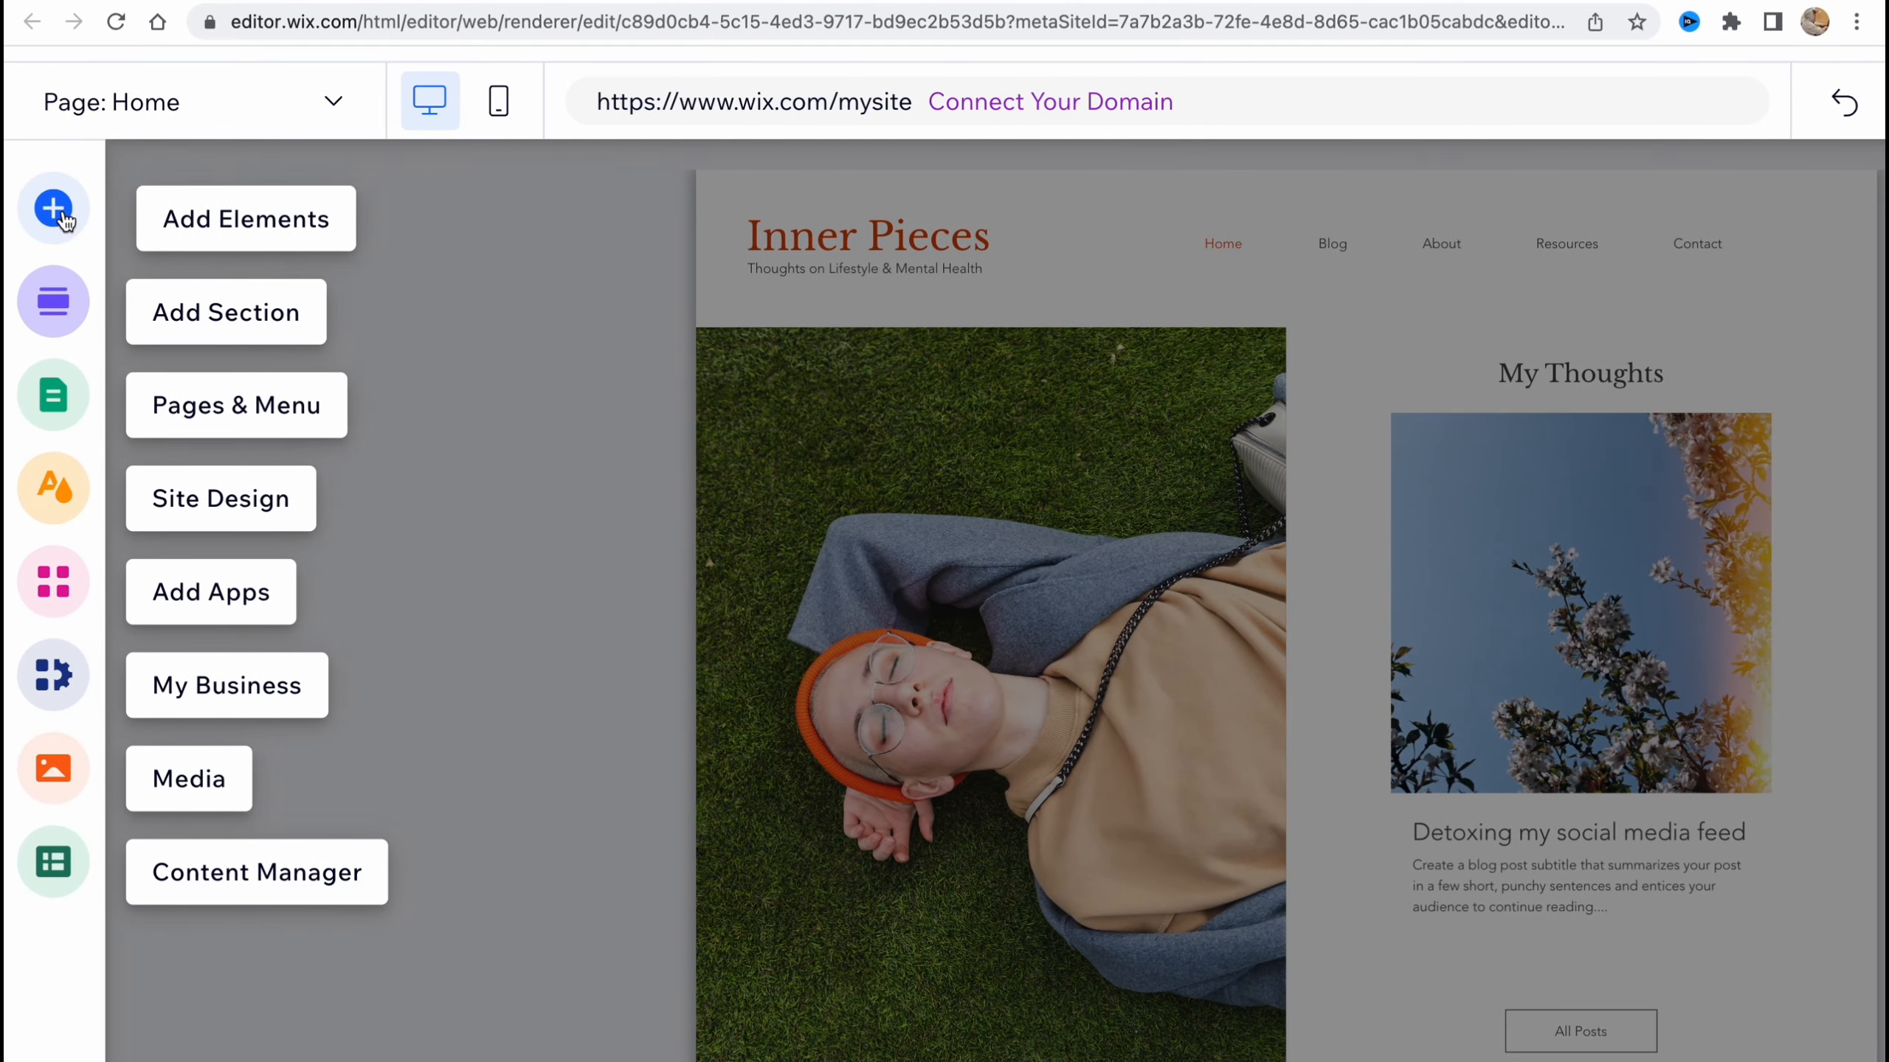
left_click(64, 216)
left_click(186, 376)
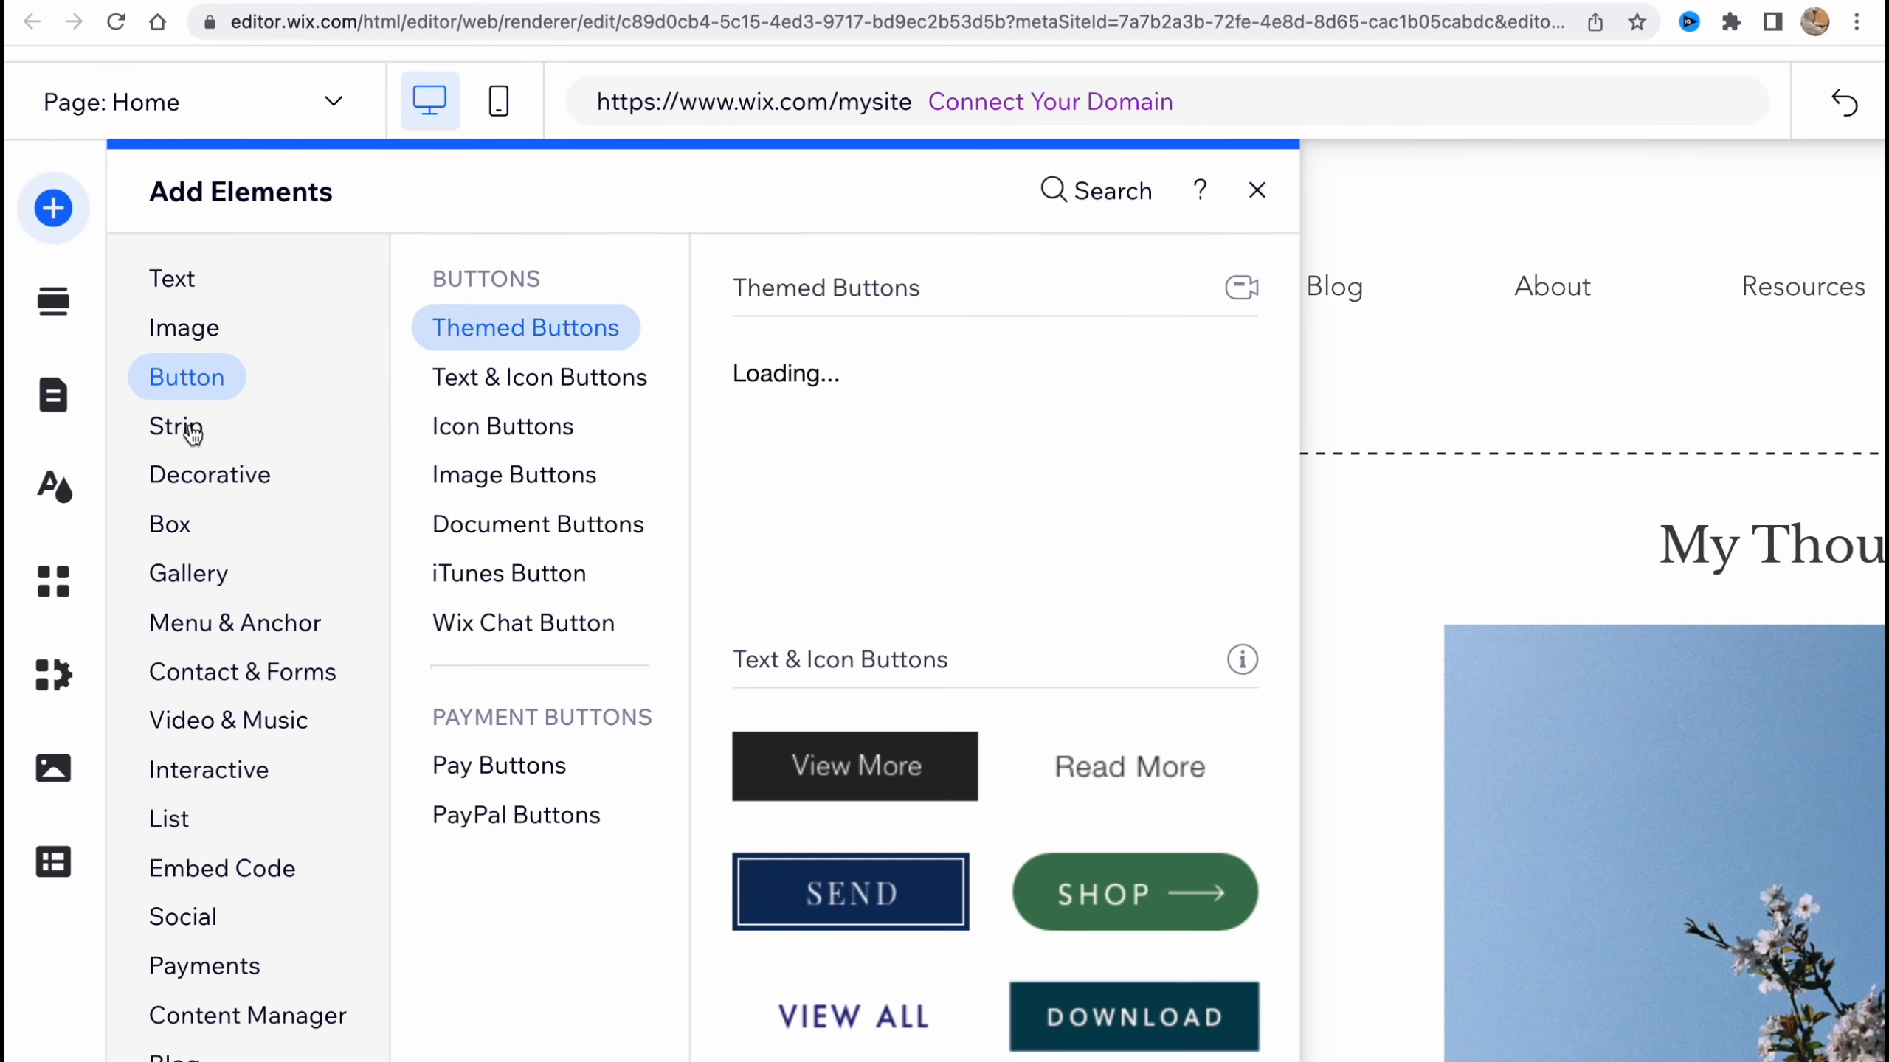
mouse_move(223, 583)
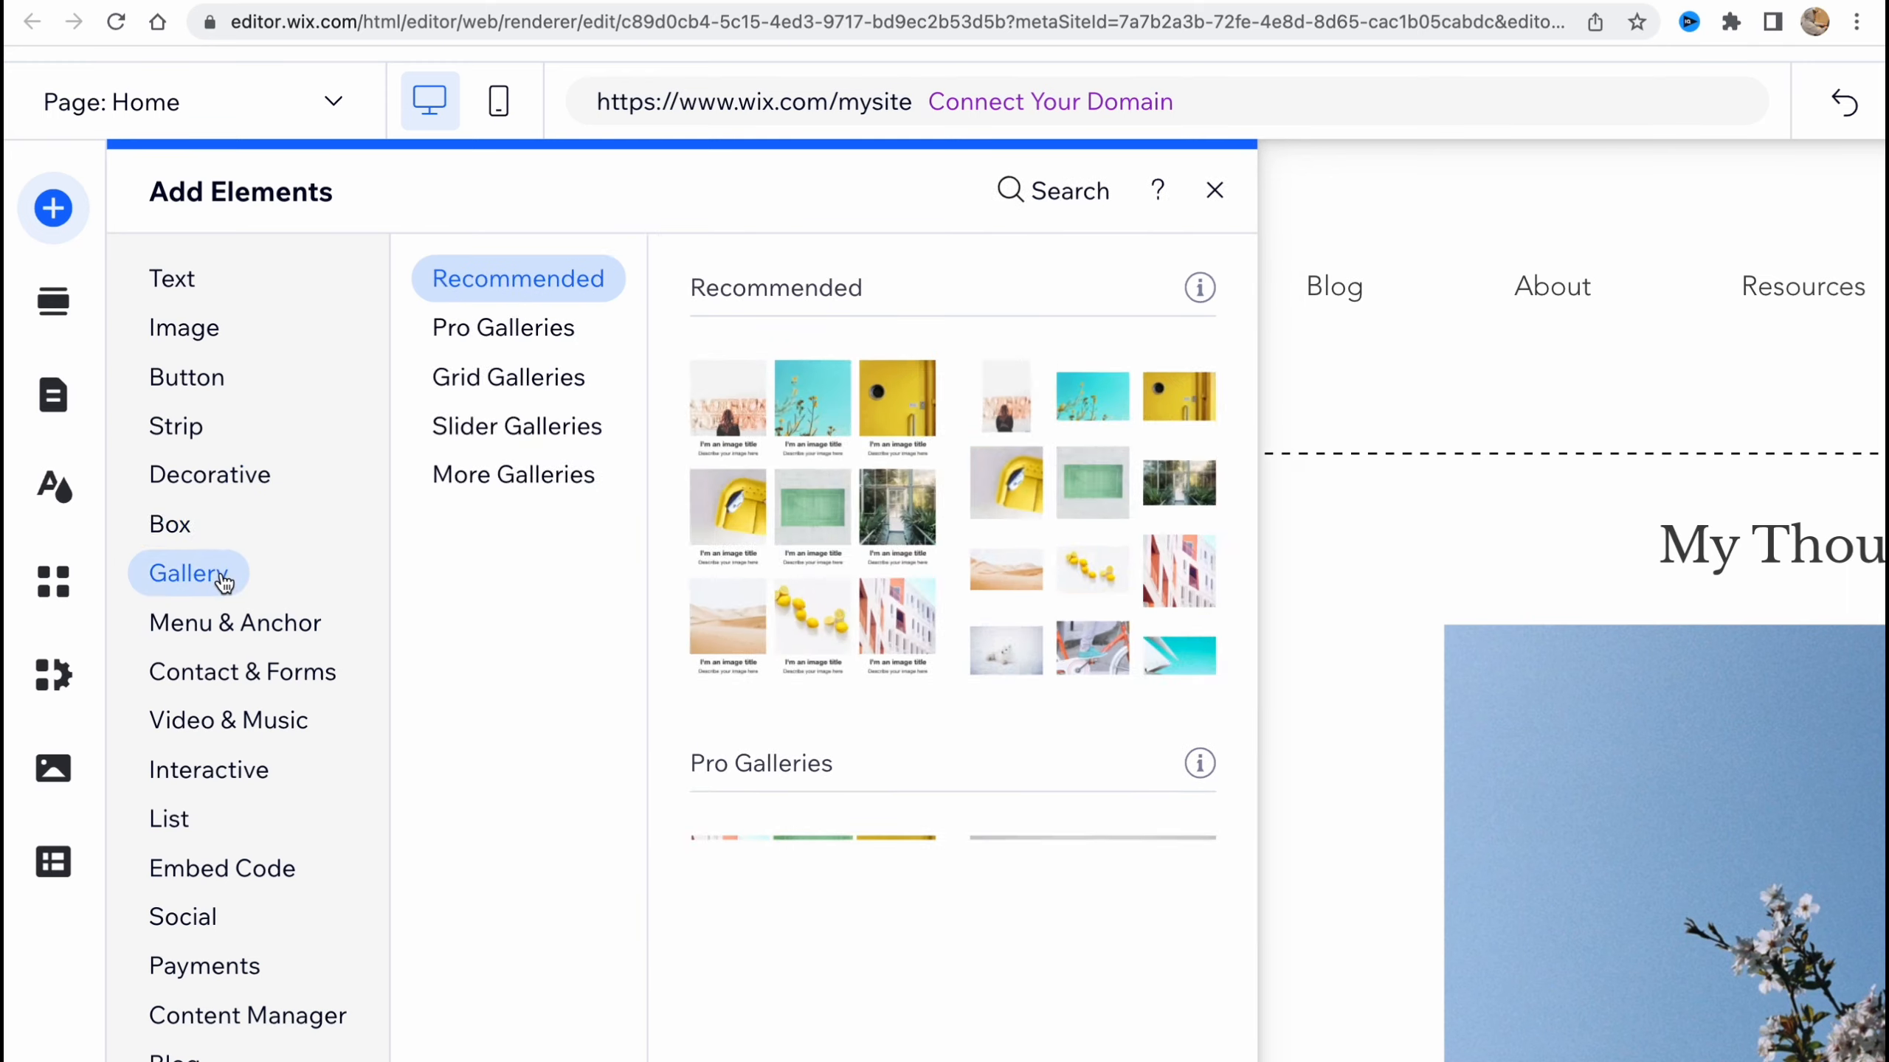
scroll(222, 583, "down", 3)
mouse_move(207, 523)
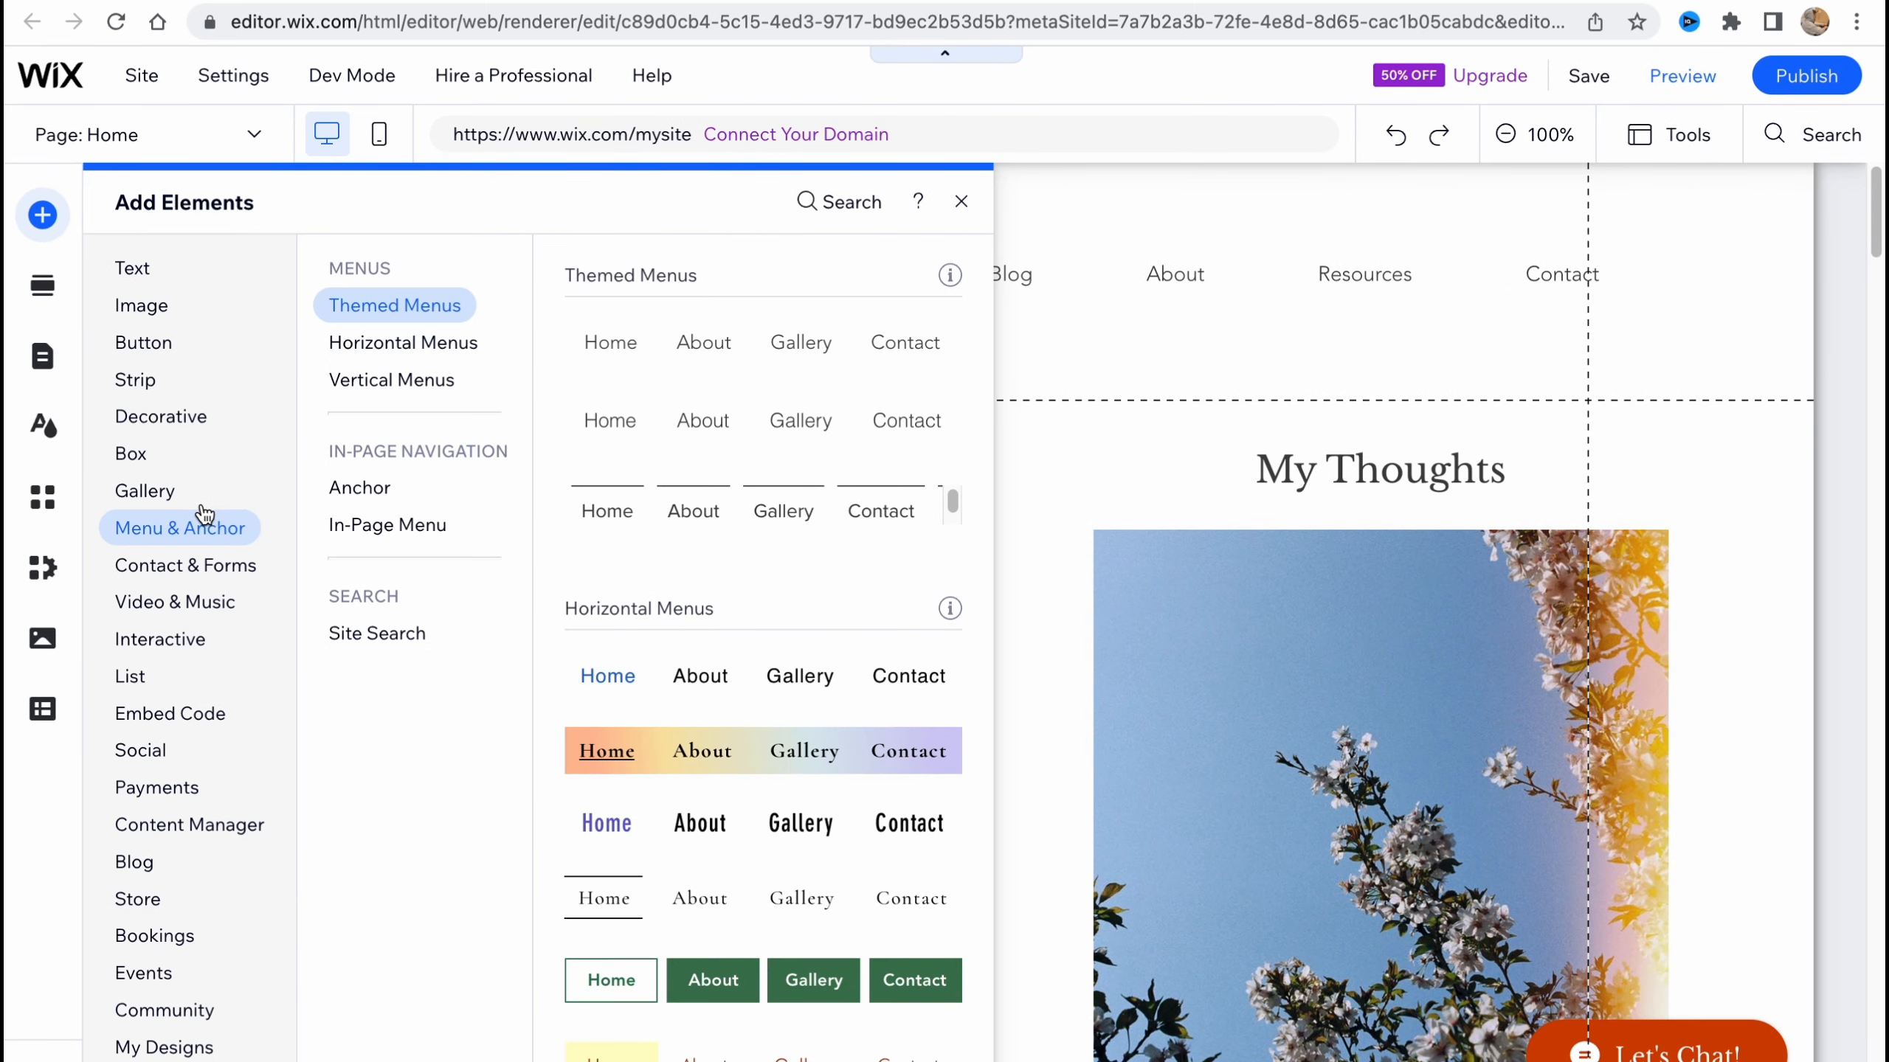
mouse_move(149, 278)
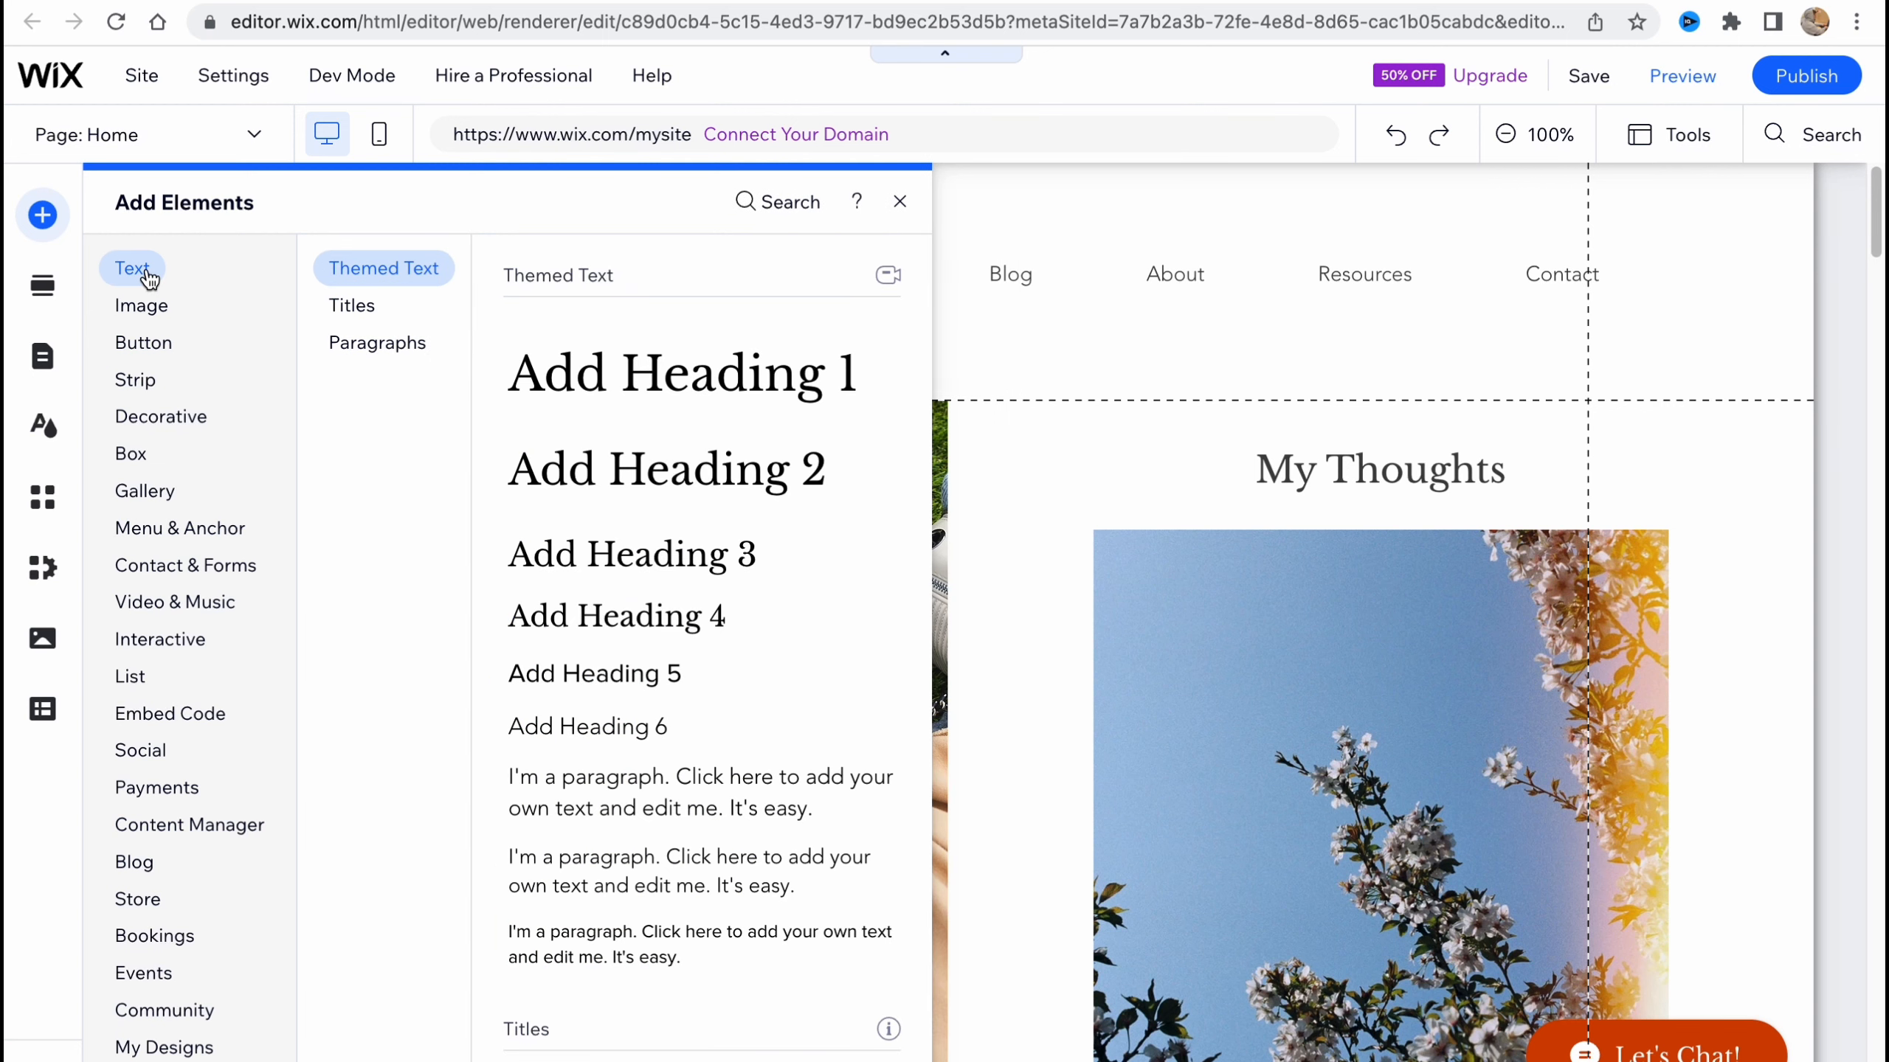
left_click(46, 297)
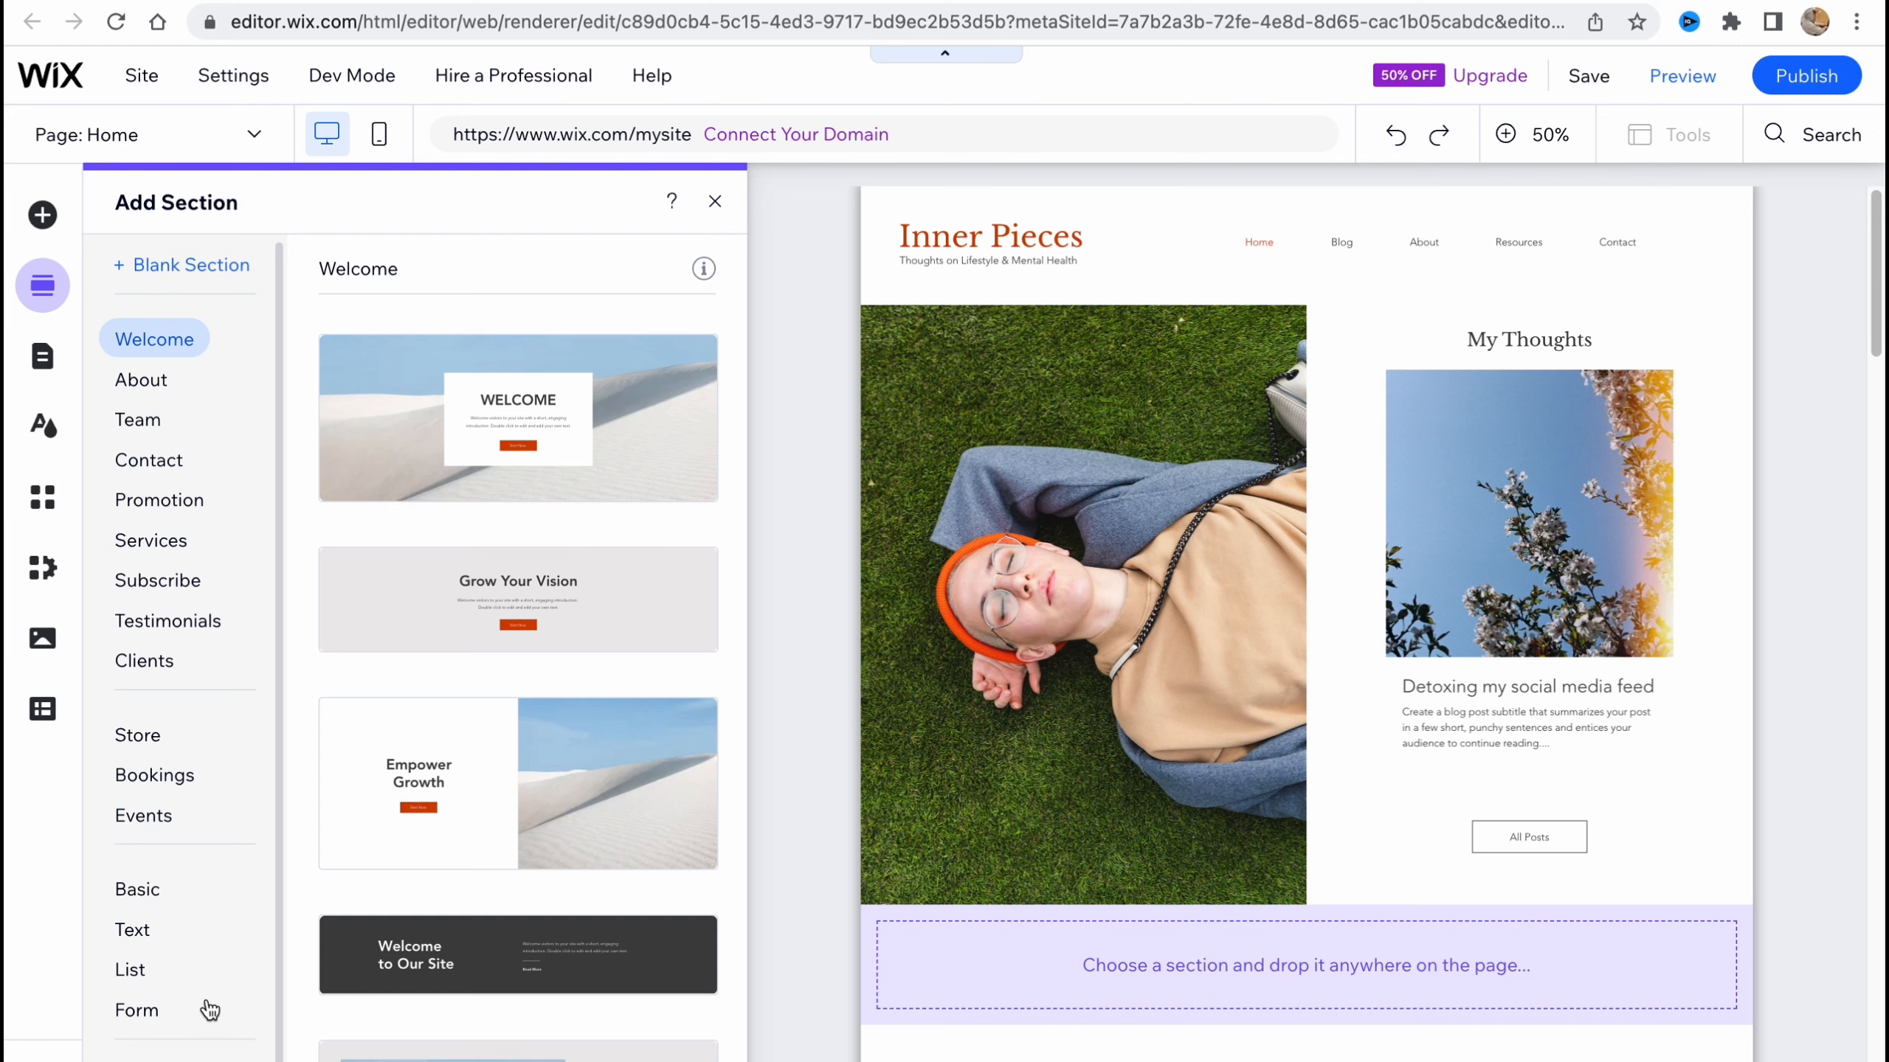
Step: Reorder the site menu so About comes first and Home third, and open the Home page
left_click(46, 360)
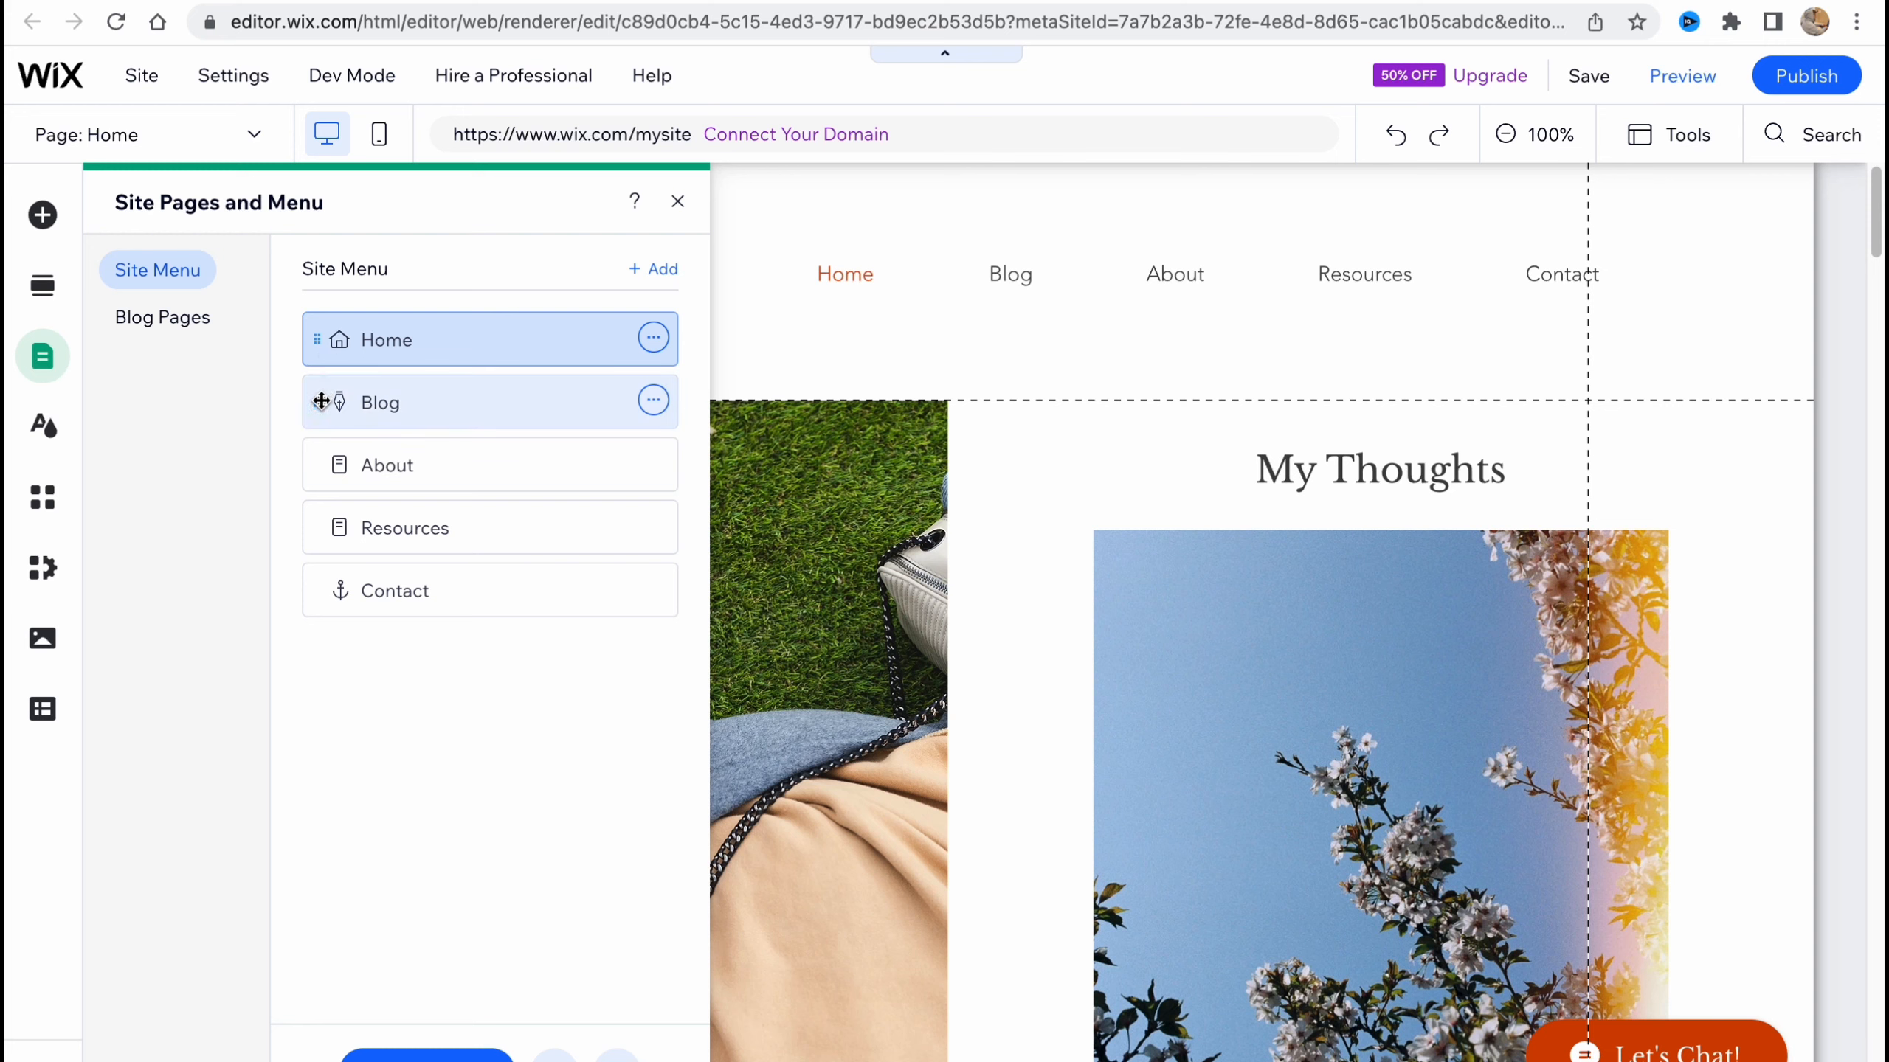
left_click_drag(321, 402, 316, 363)
left_click_drag(319, 464, 316, 349)
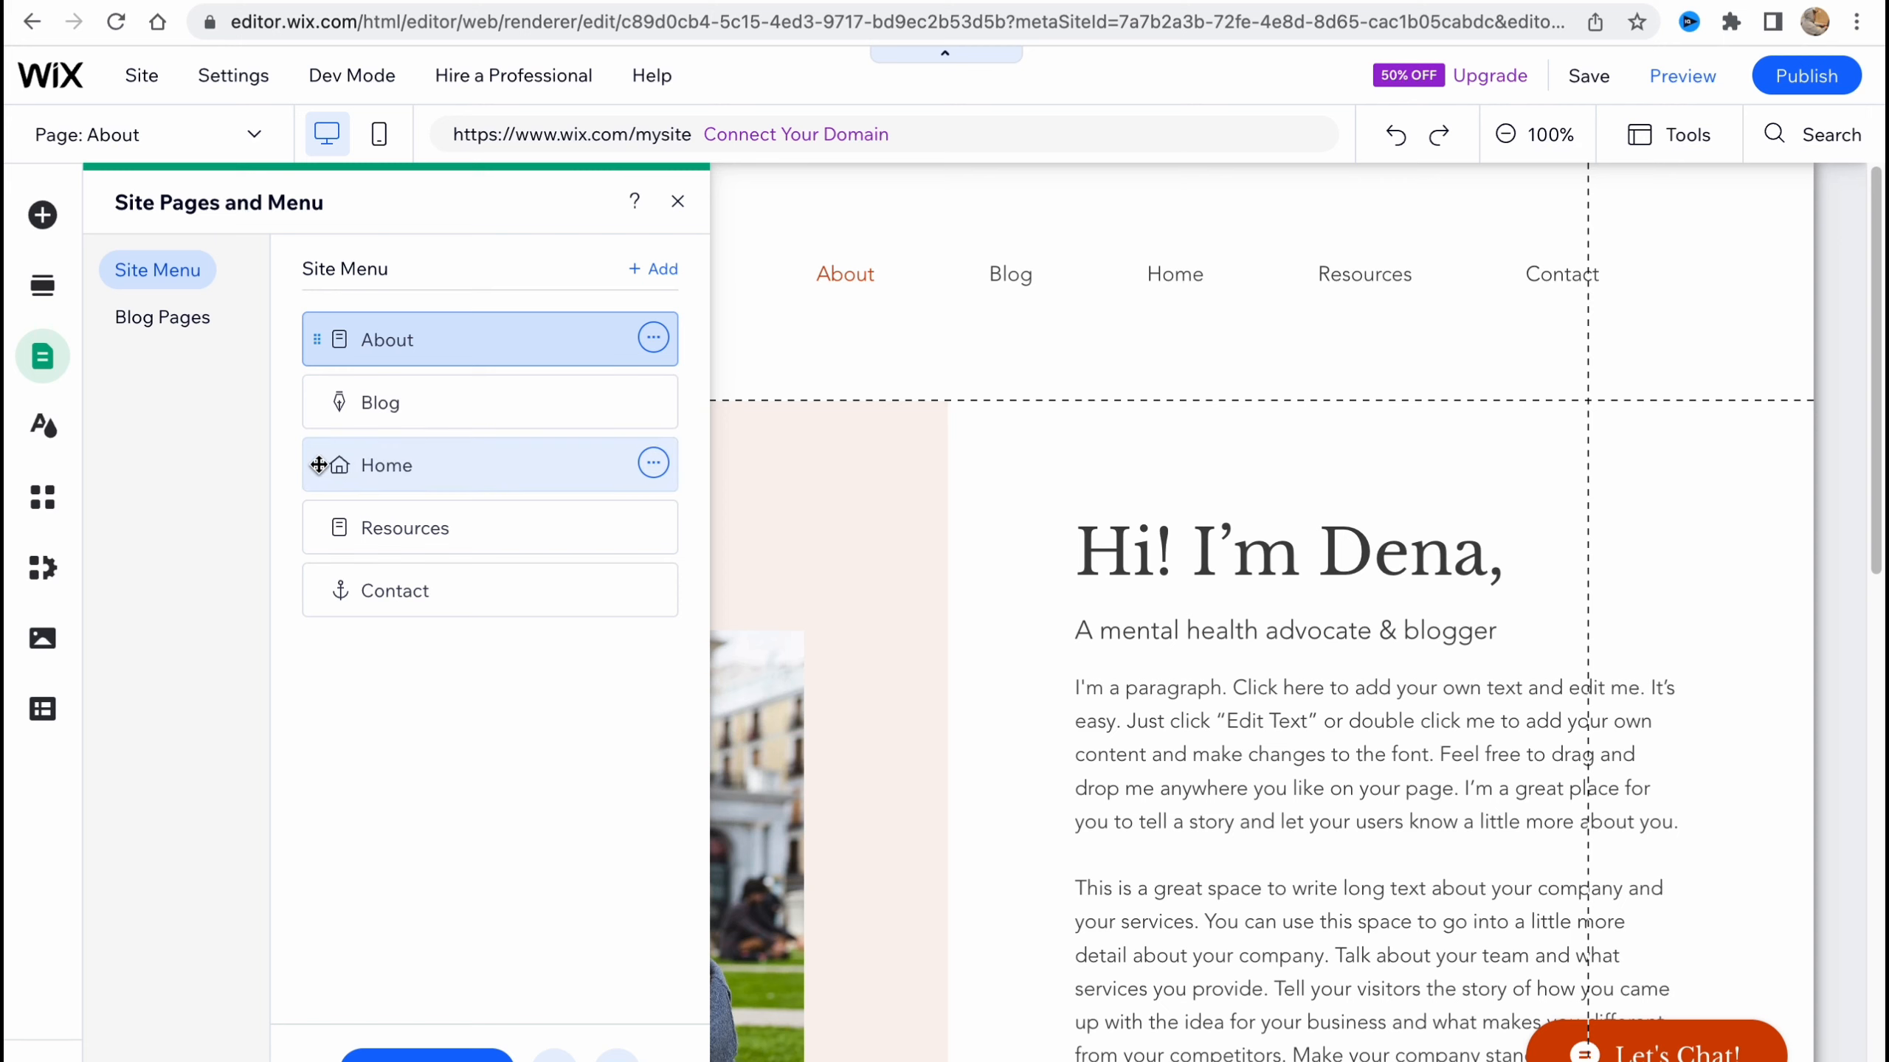
left_click_drag(320, 467, 319, 305)
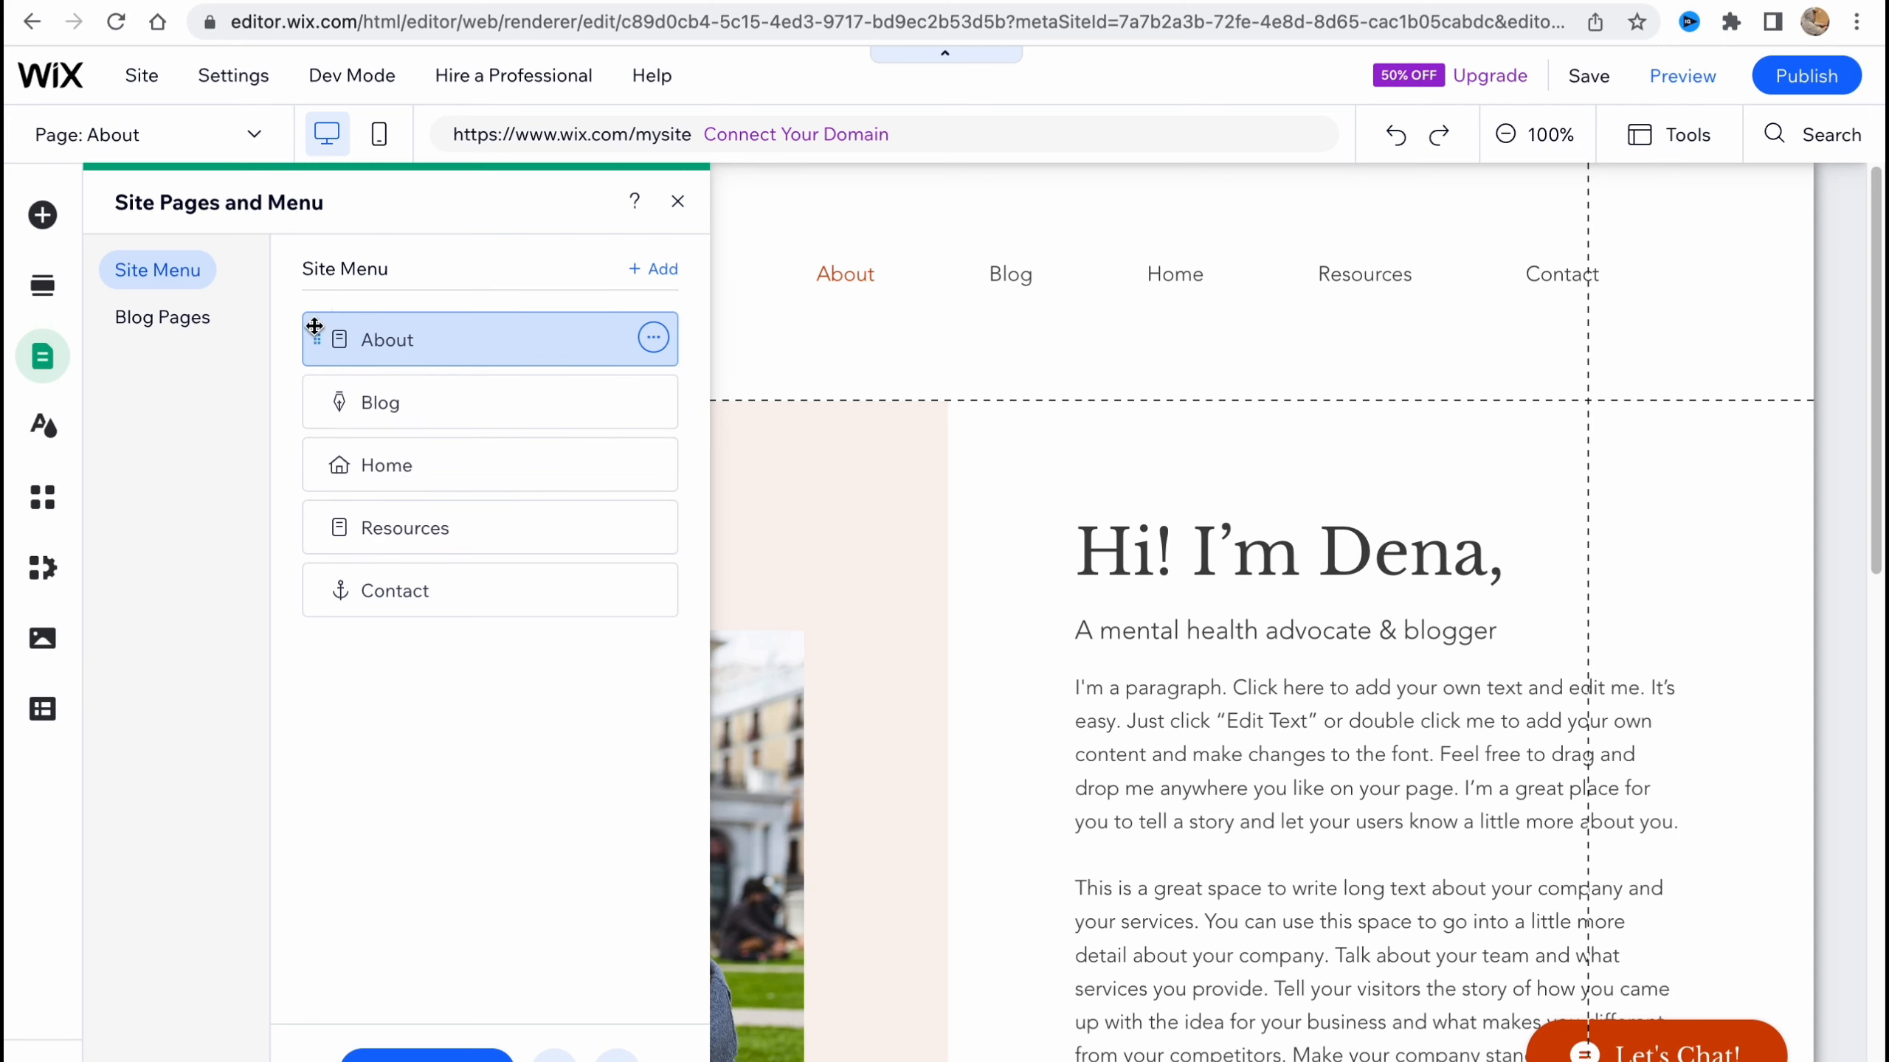
left_click(379, 473)
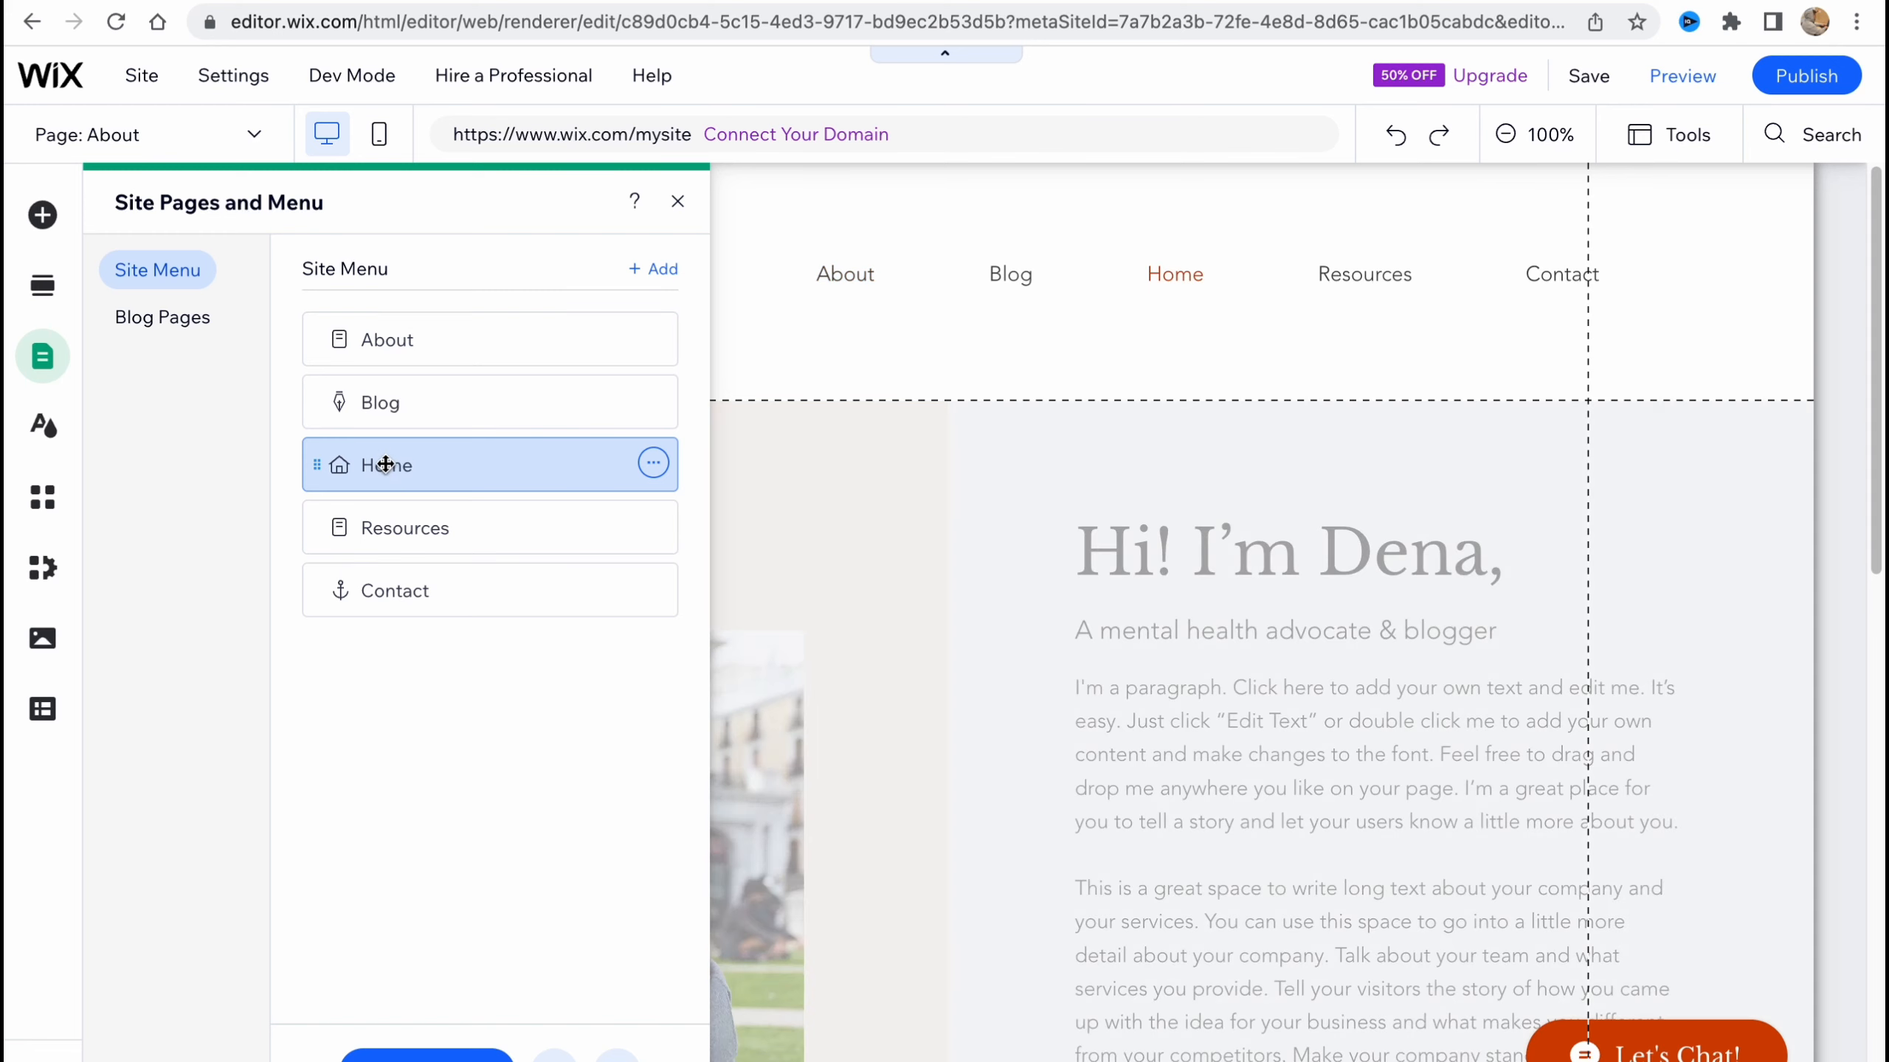
Step: Try the Retro vibrant color and text theme on the site, and apply the Energetic theme instead
left_click(42, 426)
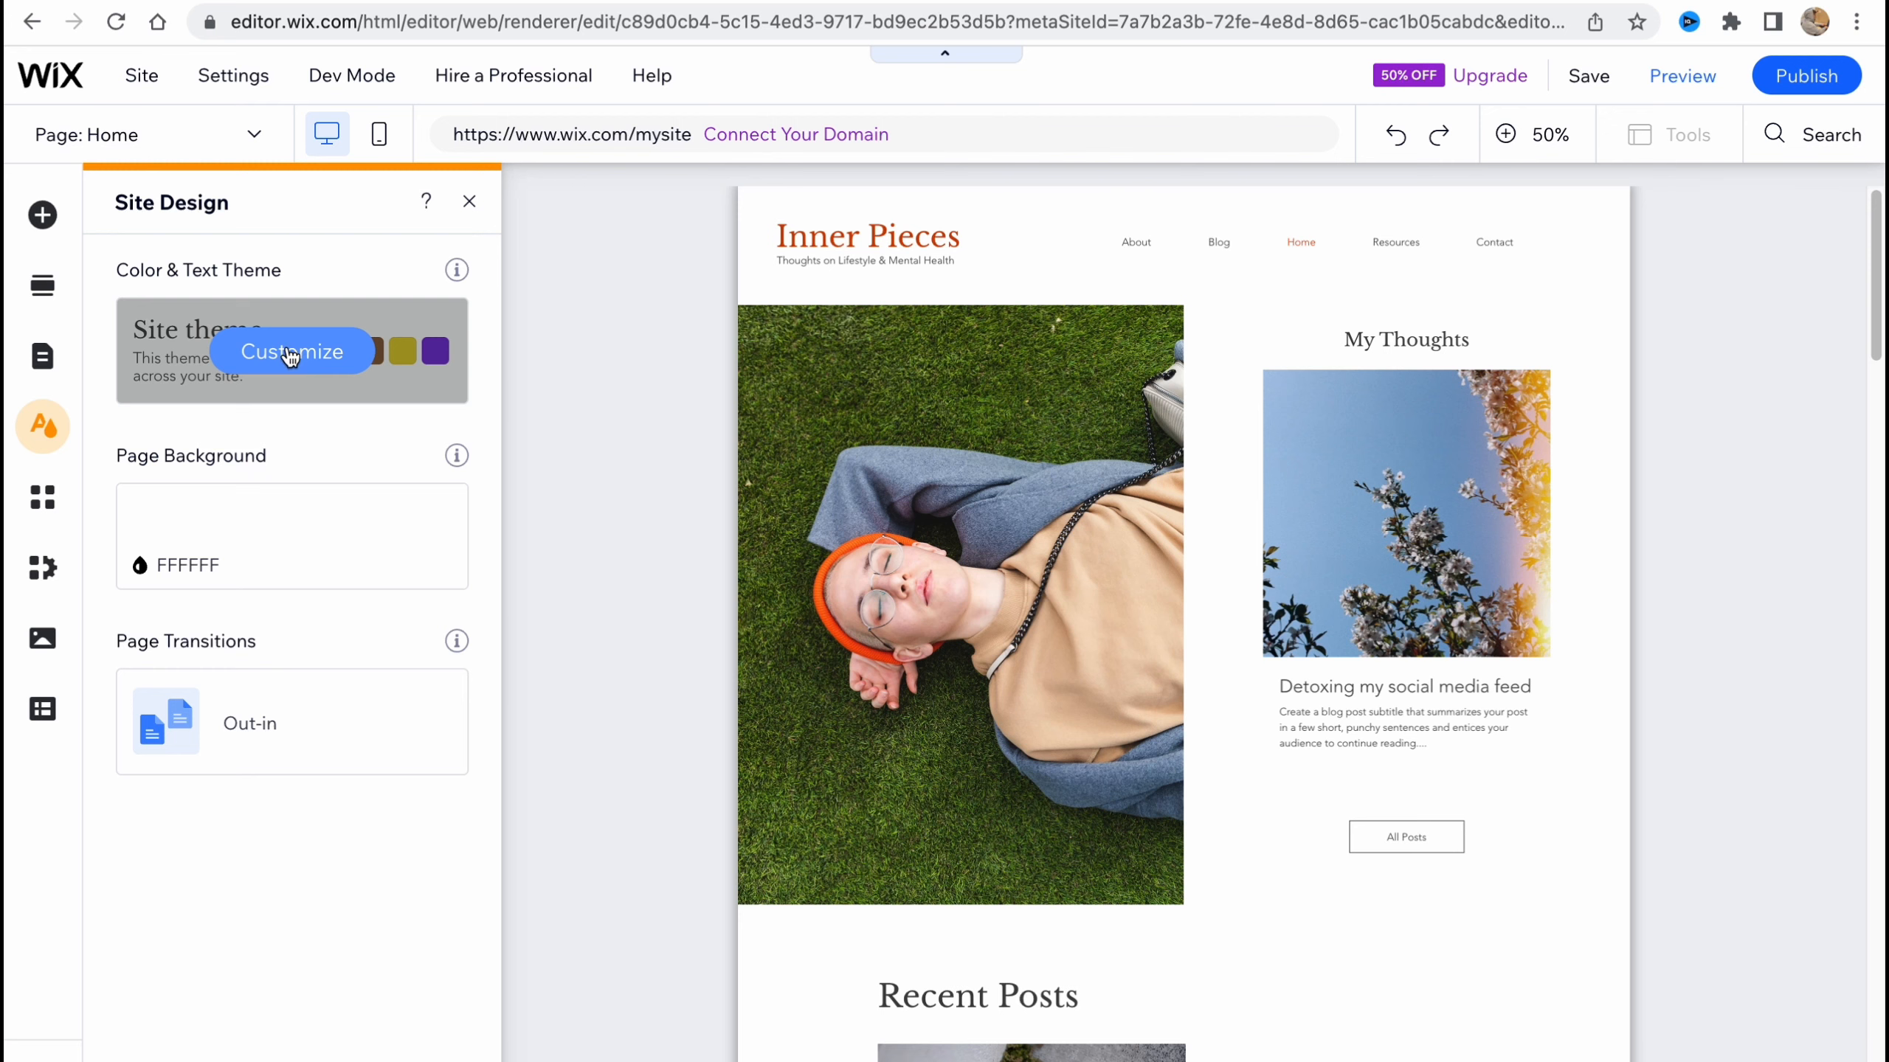
left_click(289, 354)
left_click(279, 675)
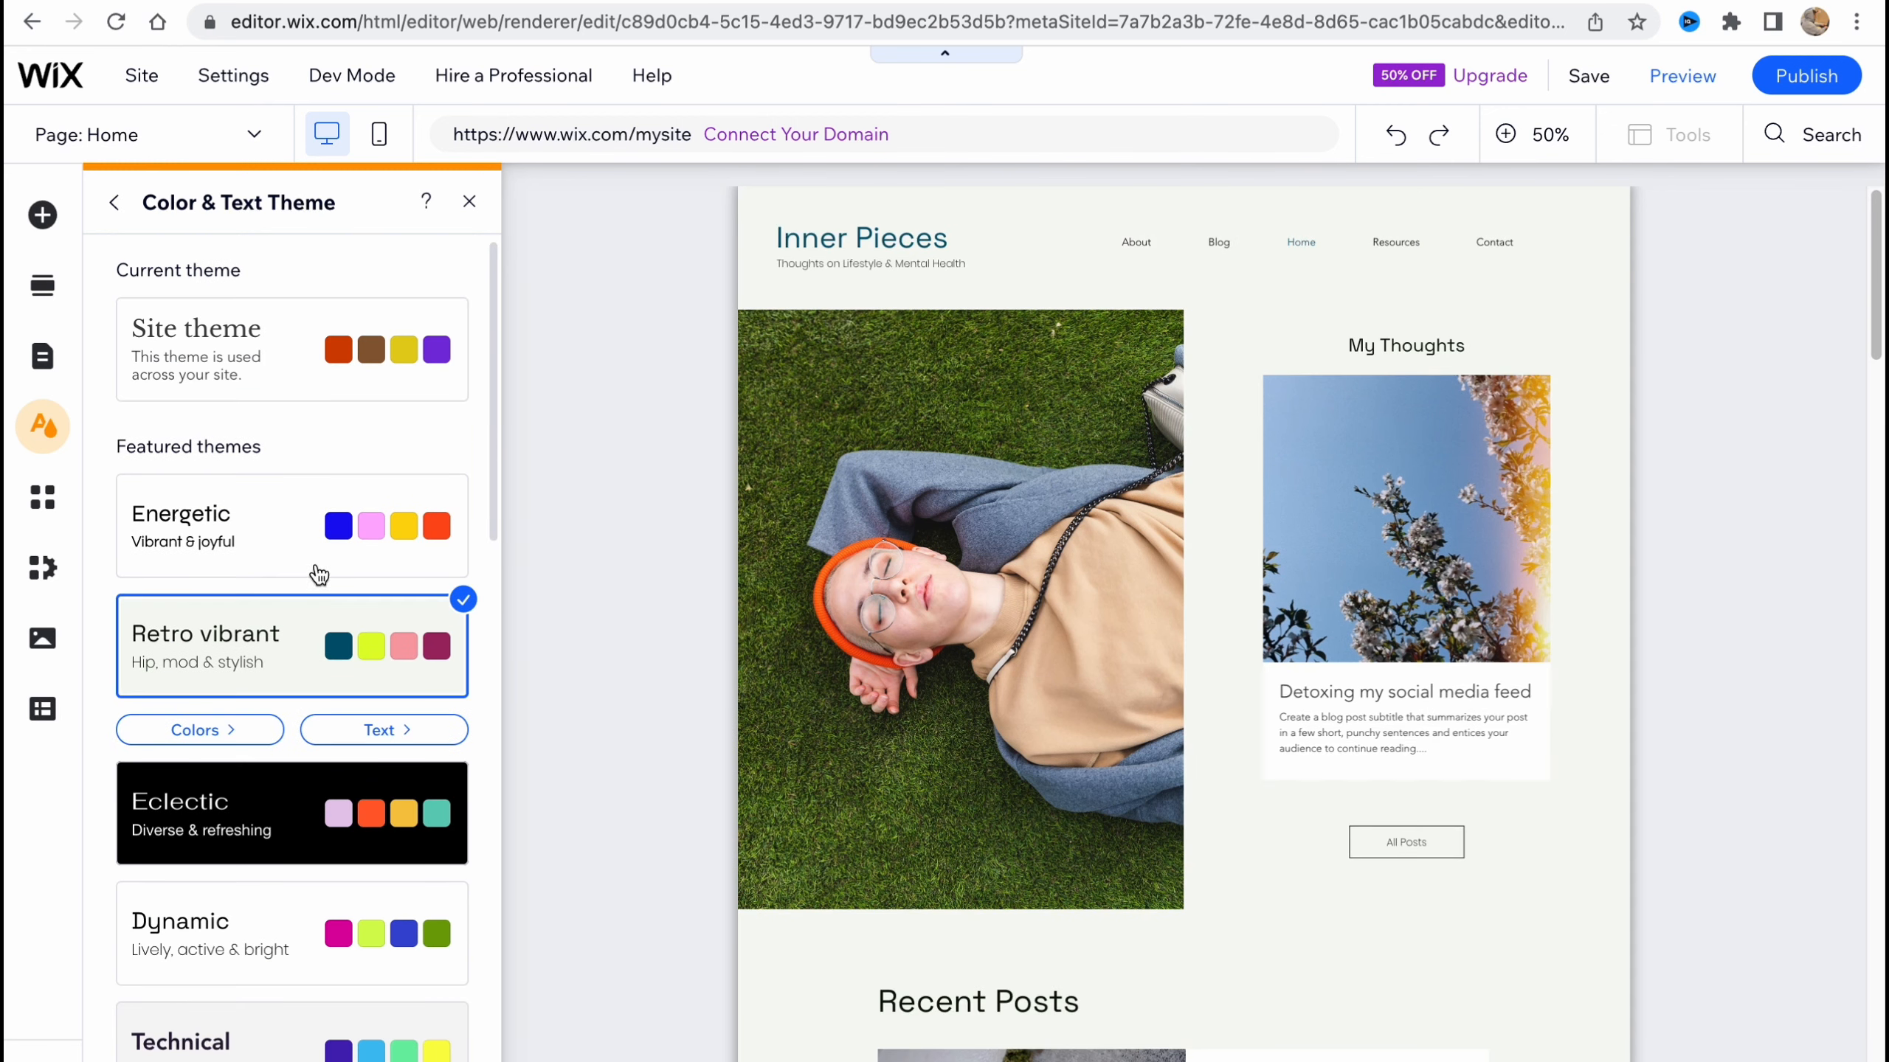
left_click(322, 549)
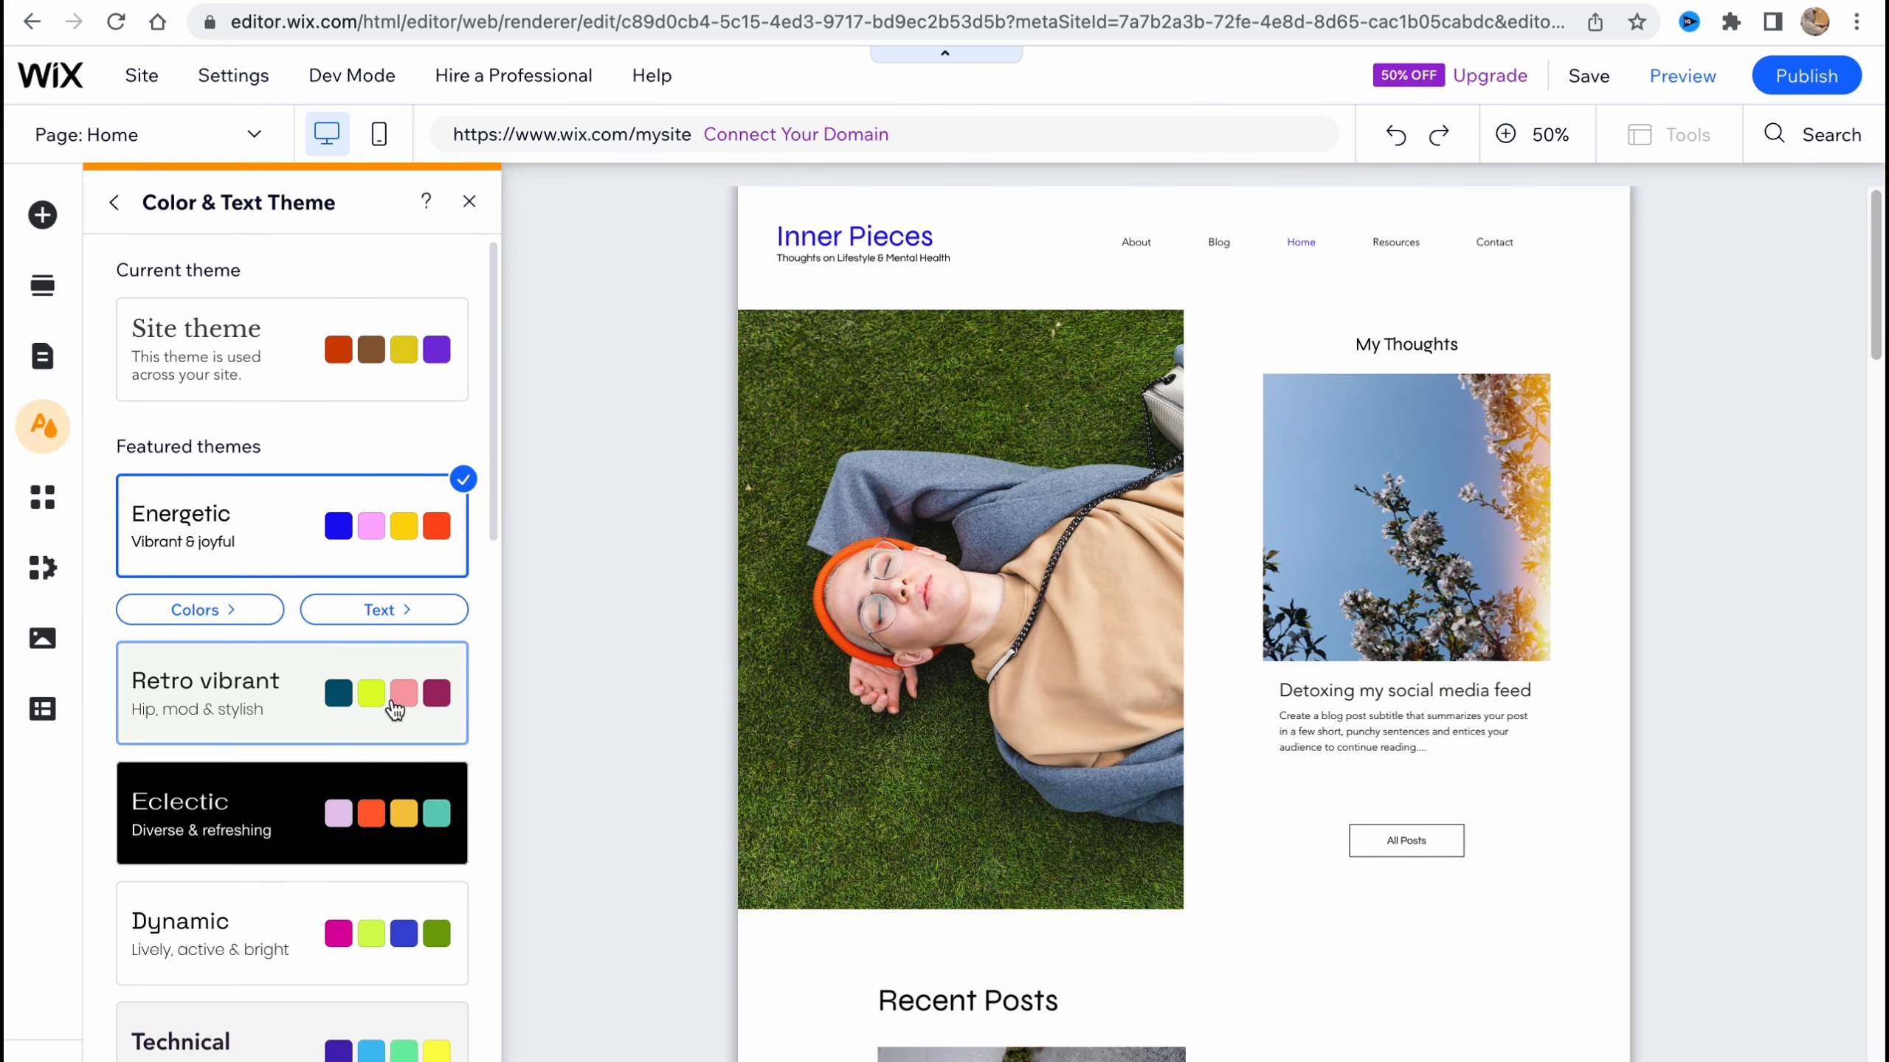
scroll(374, 716, "down", 1)
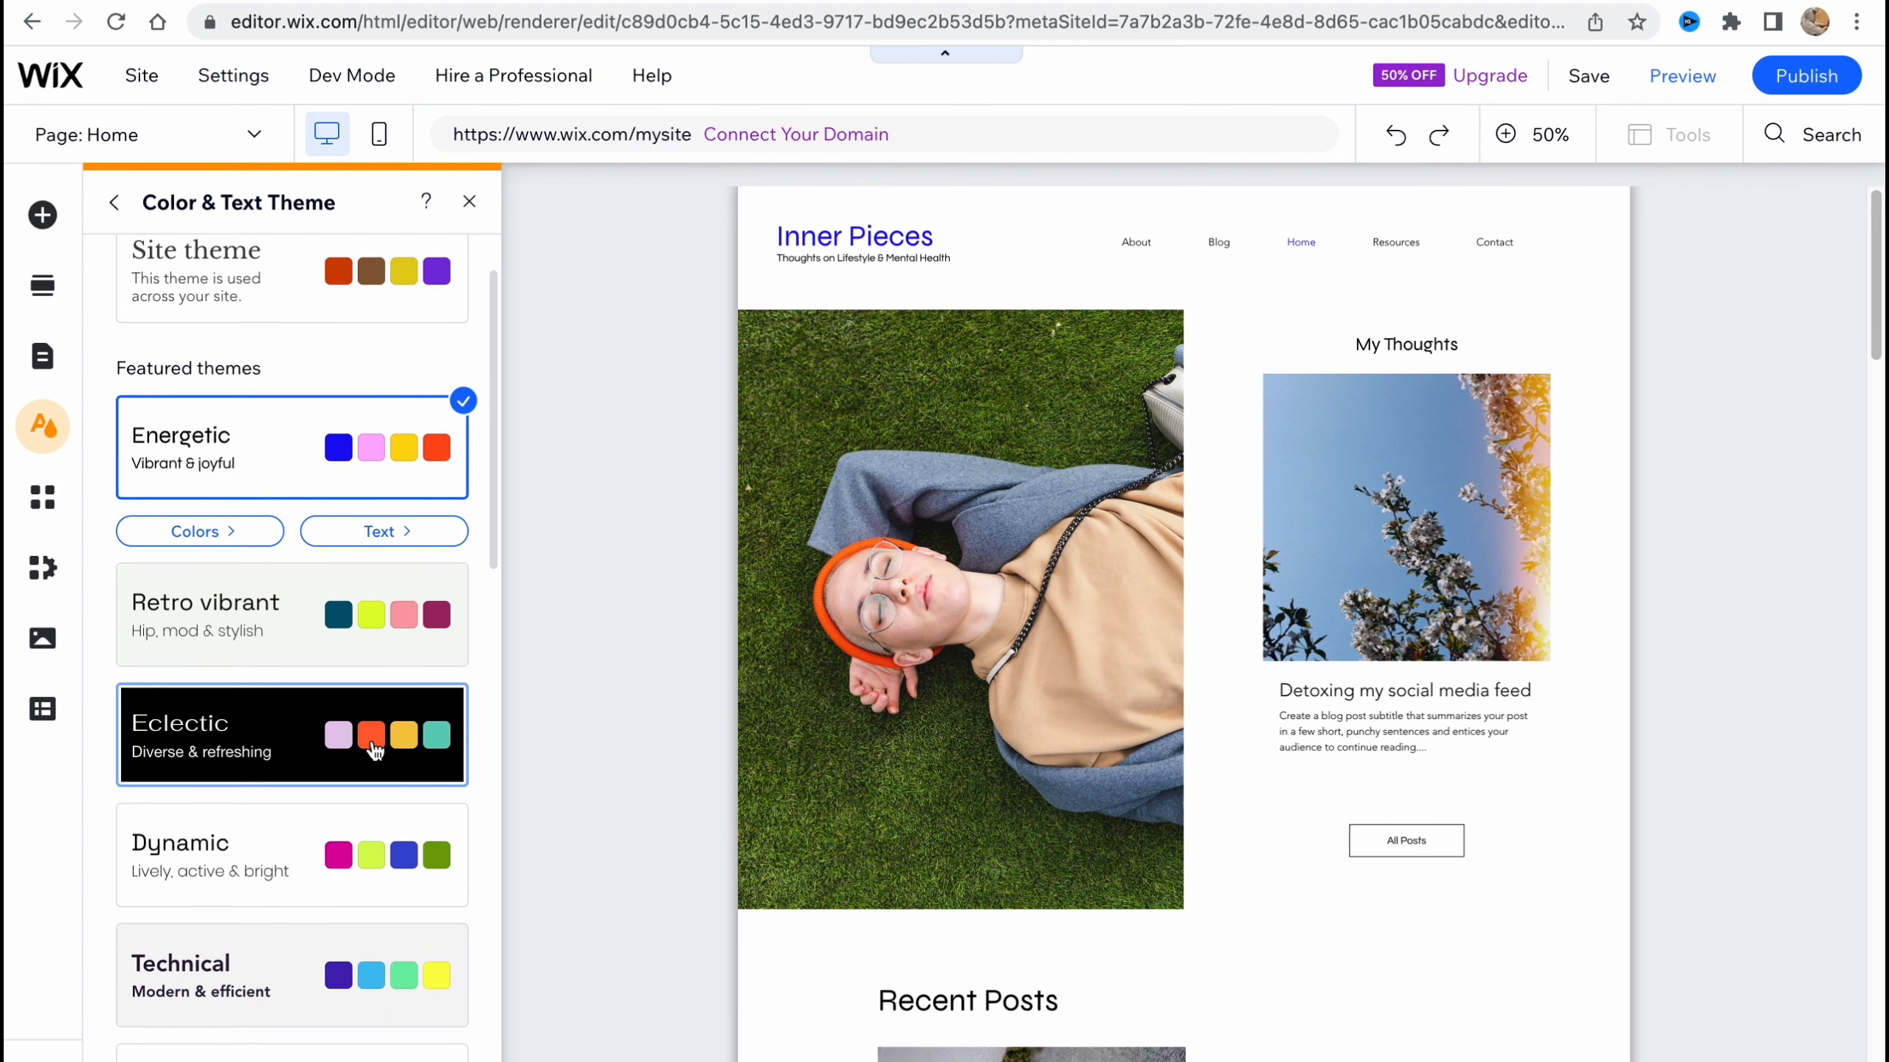
scroll(394, 662, "down", 1)
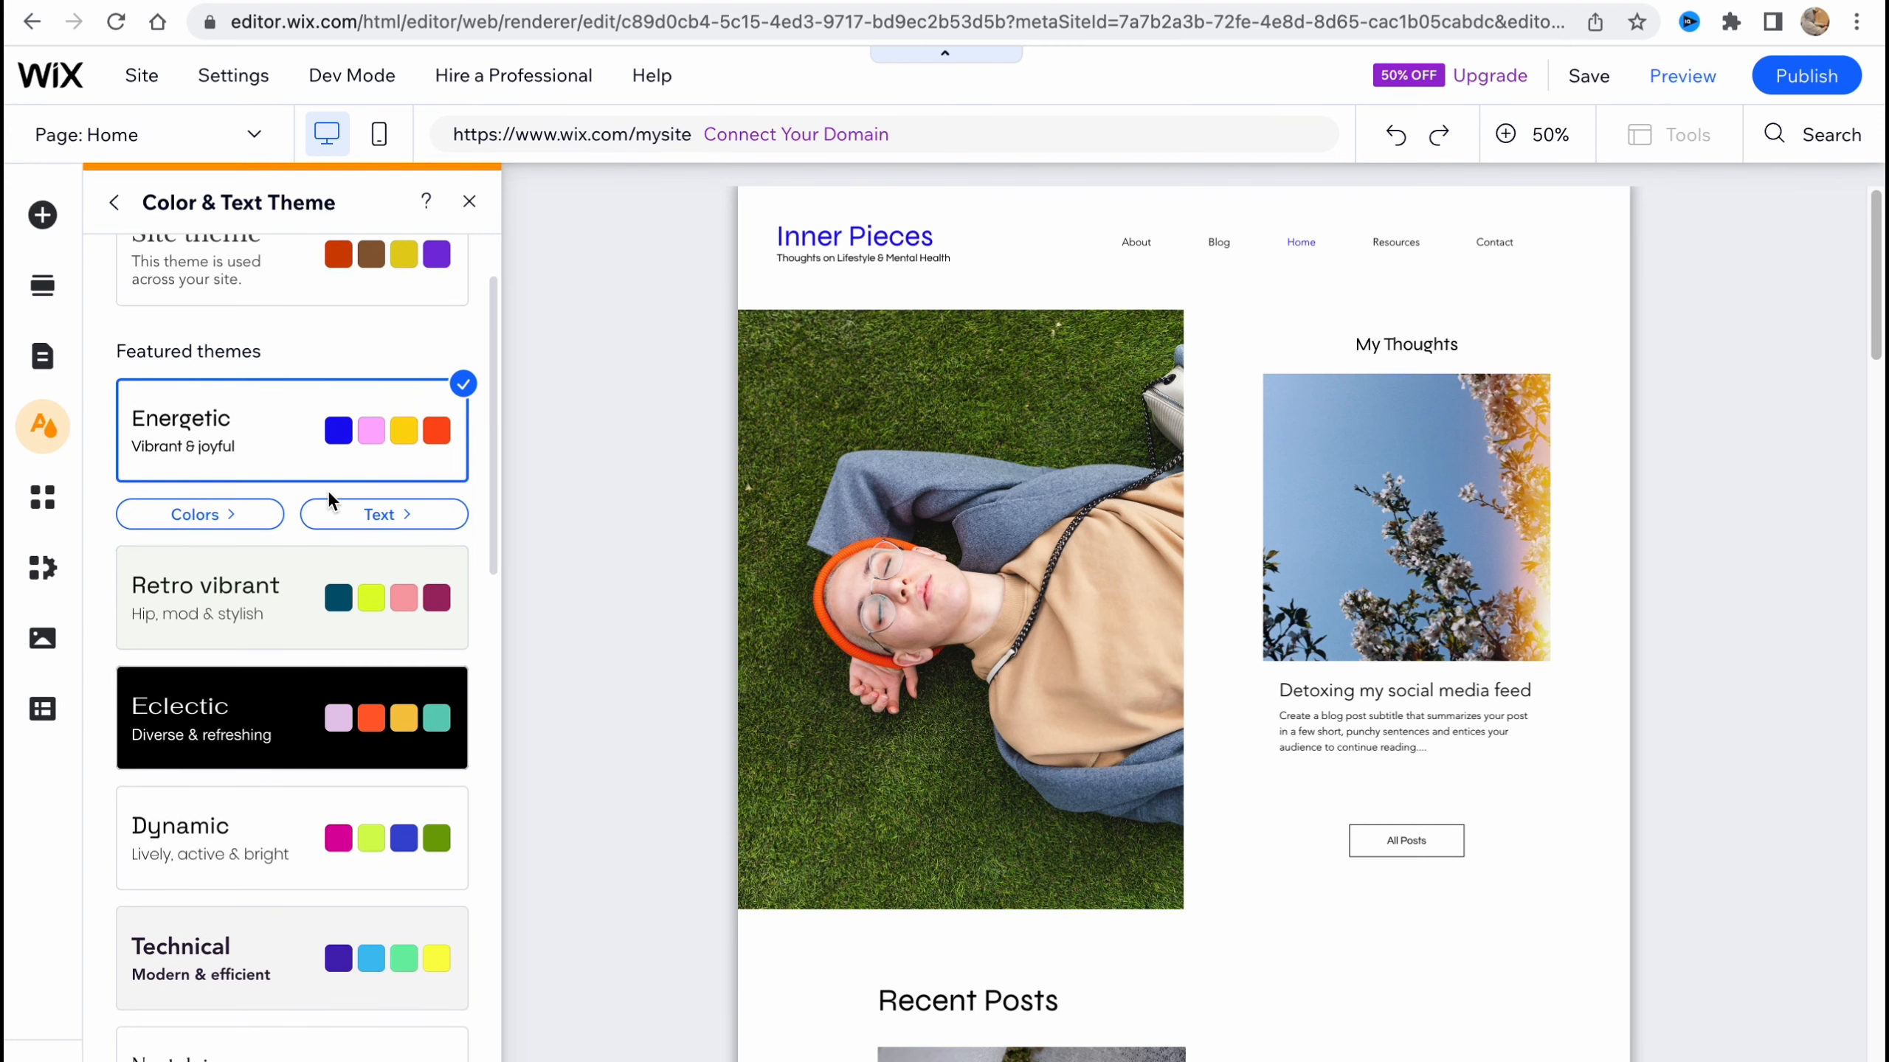
scroll(1038, 706, "down", 1)
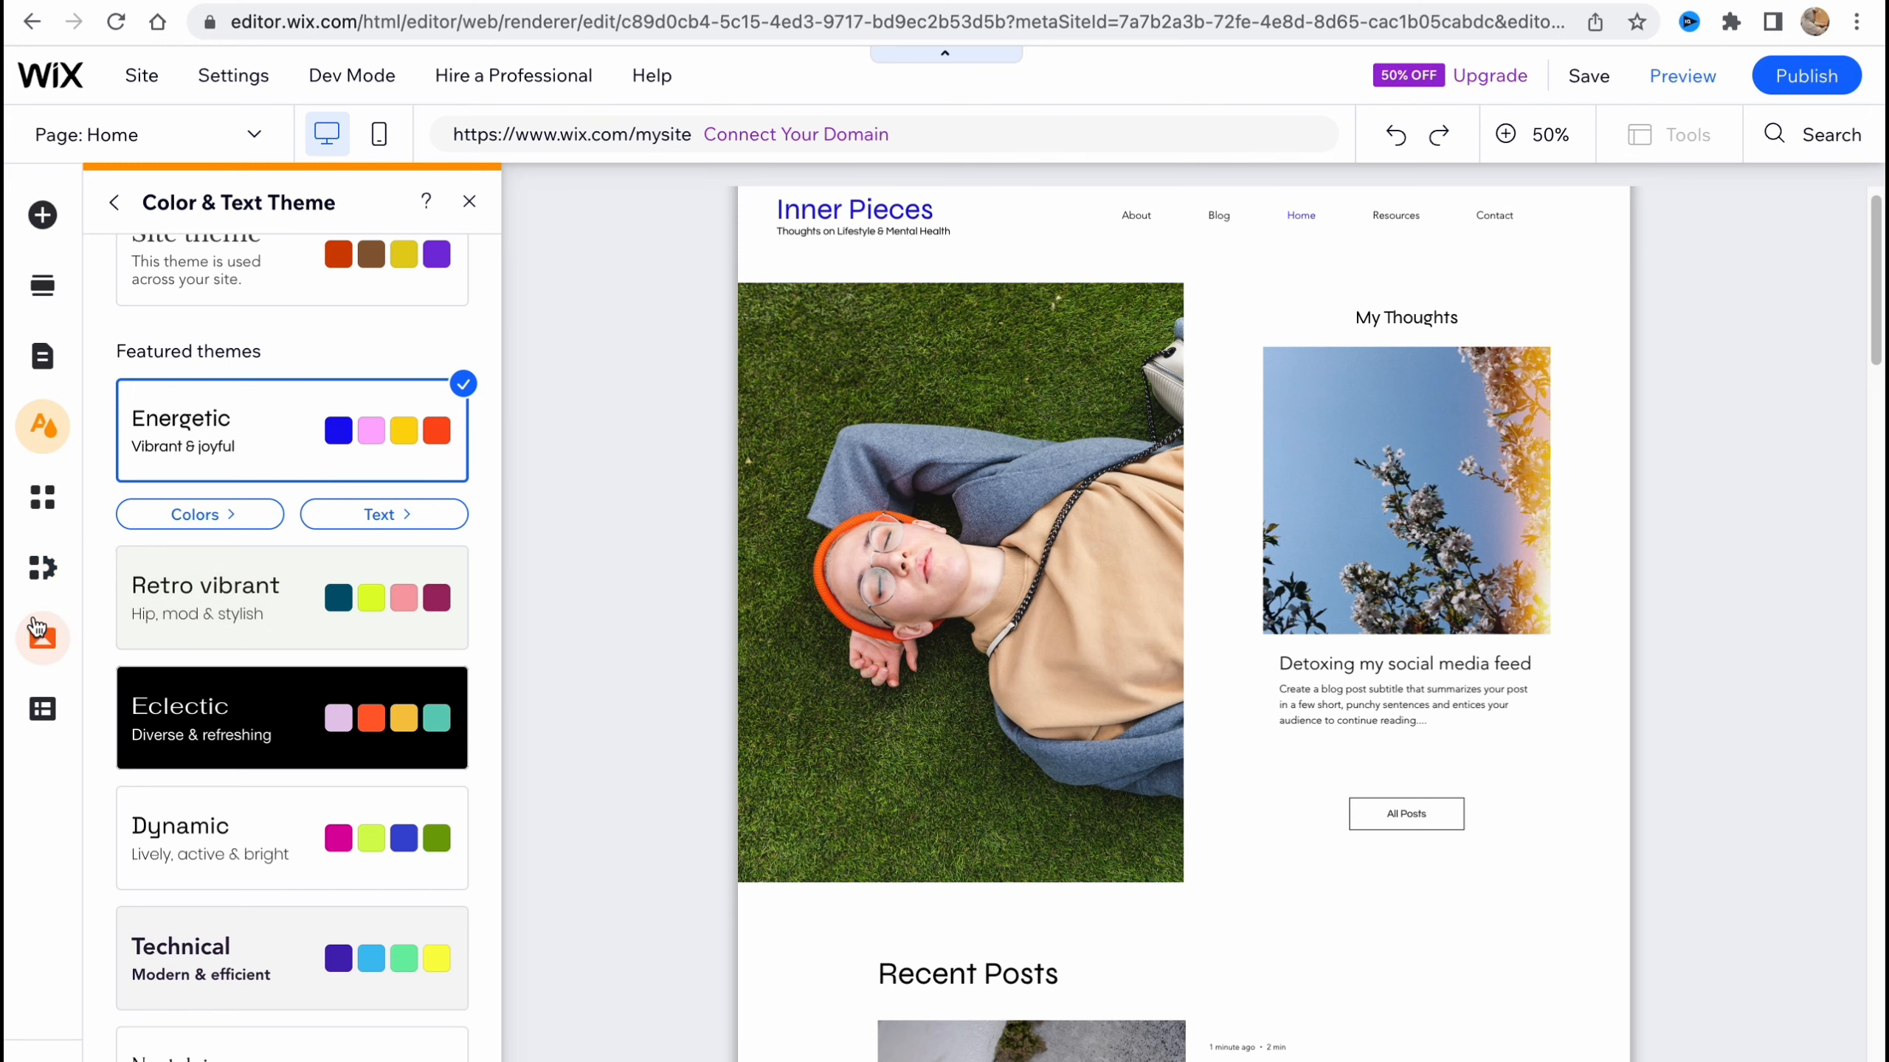
Step: Examine the media upload and editing options and the Content Manager's features
left_click(42, 640)
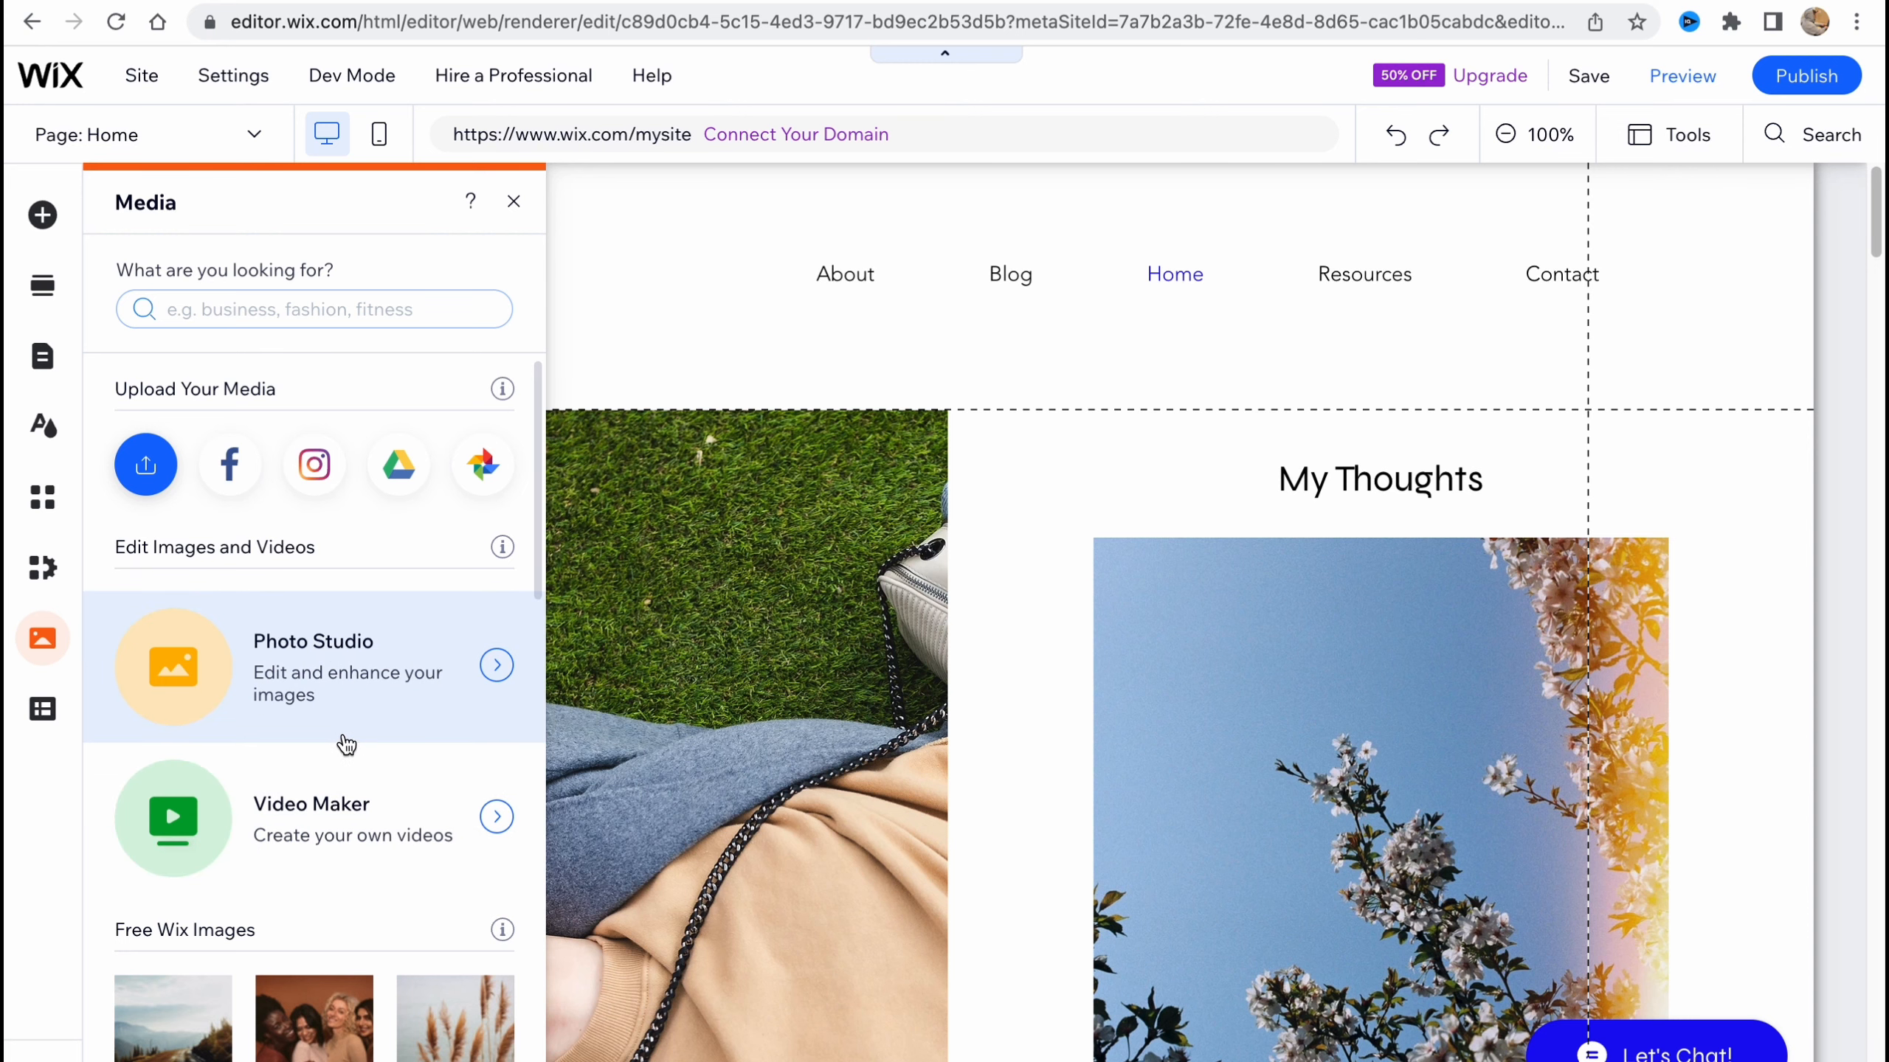
left_click(42, 707)
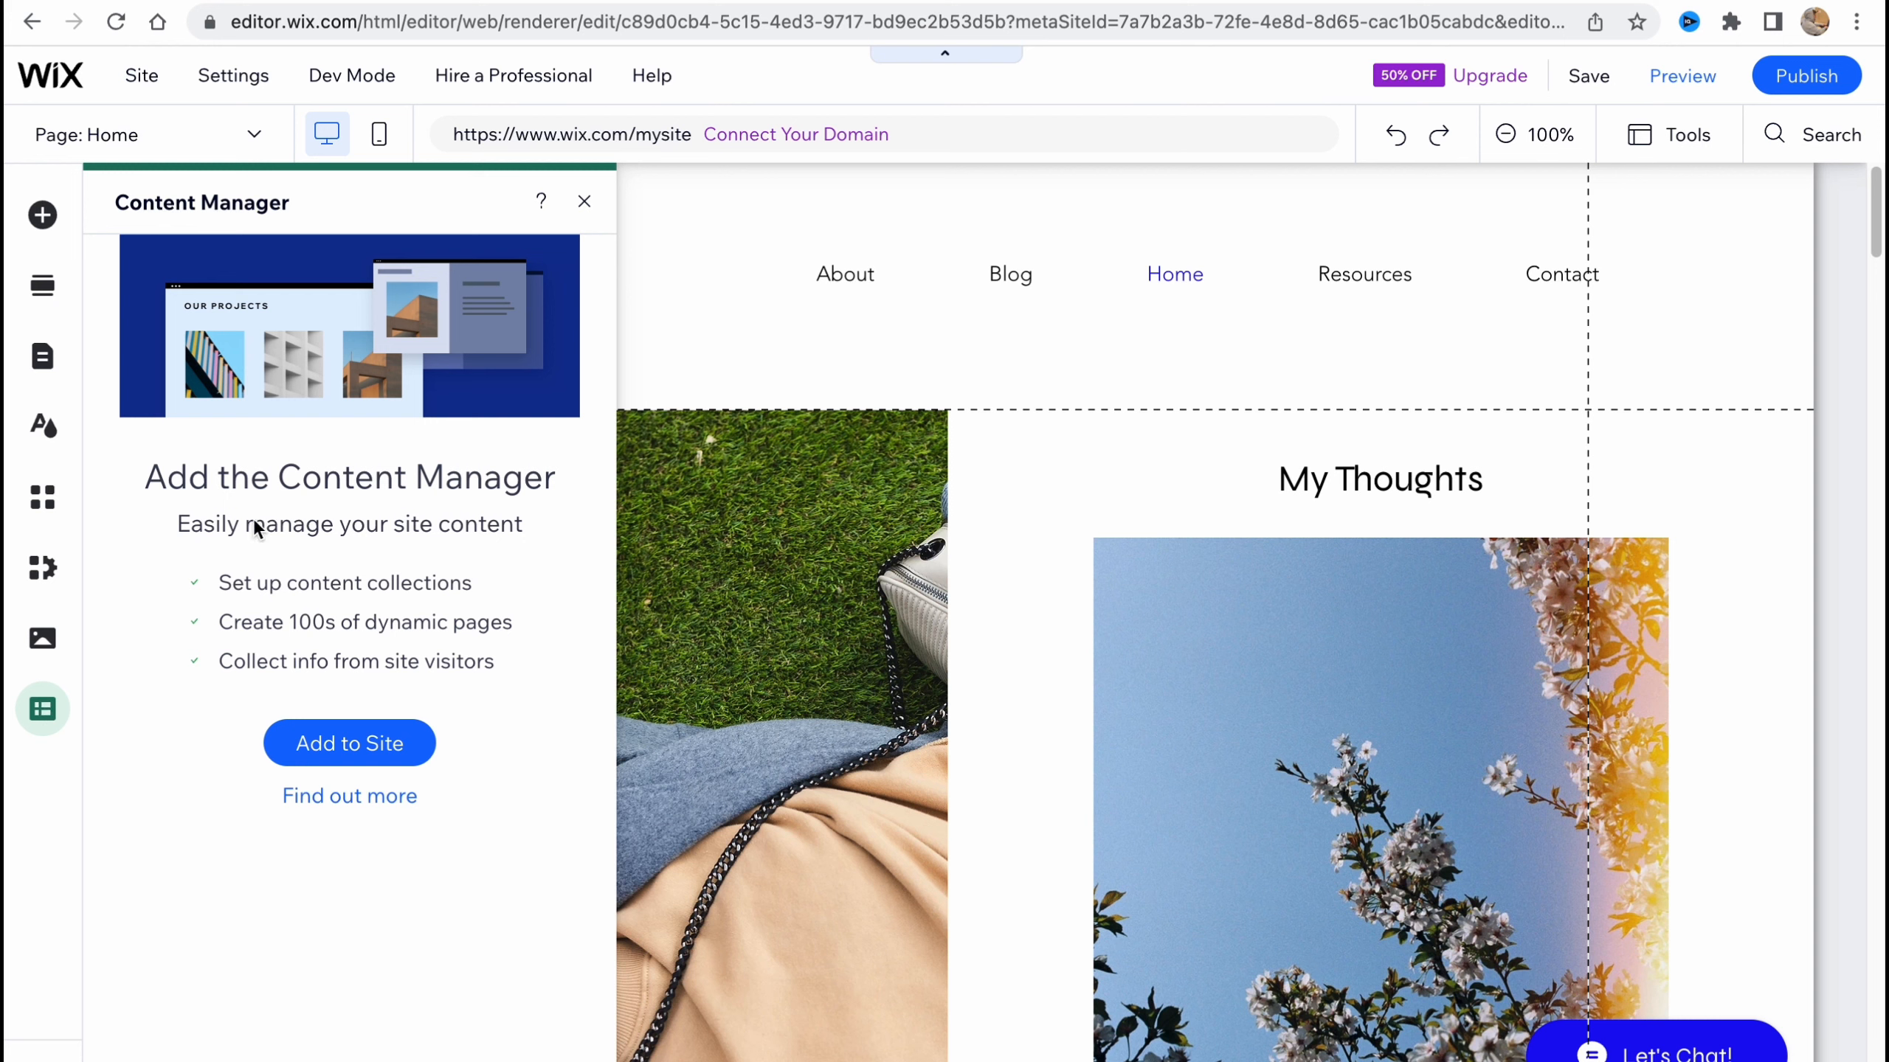
left_click(587, 203)
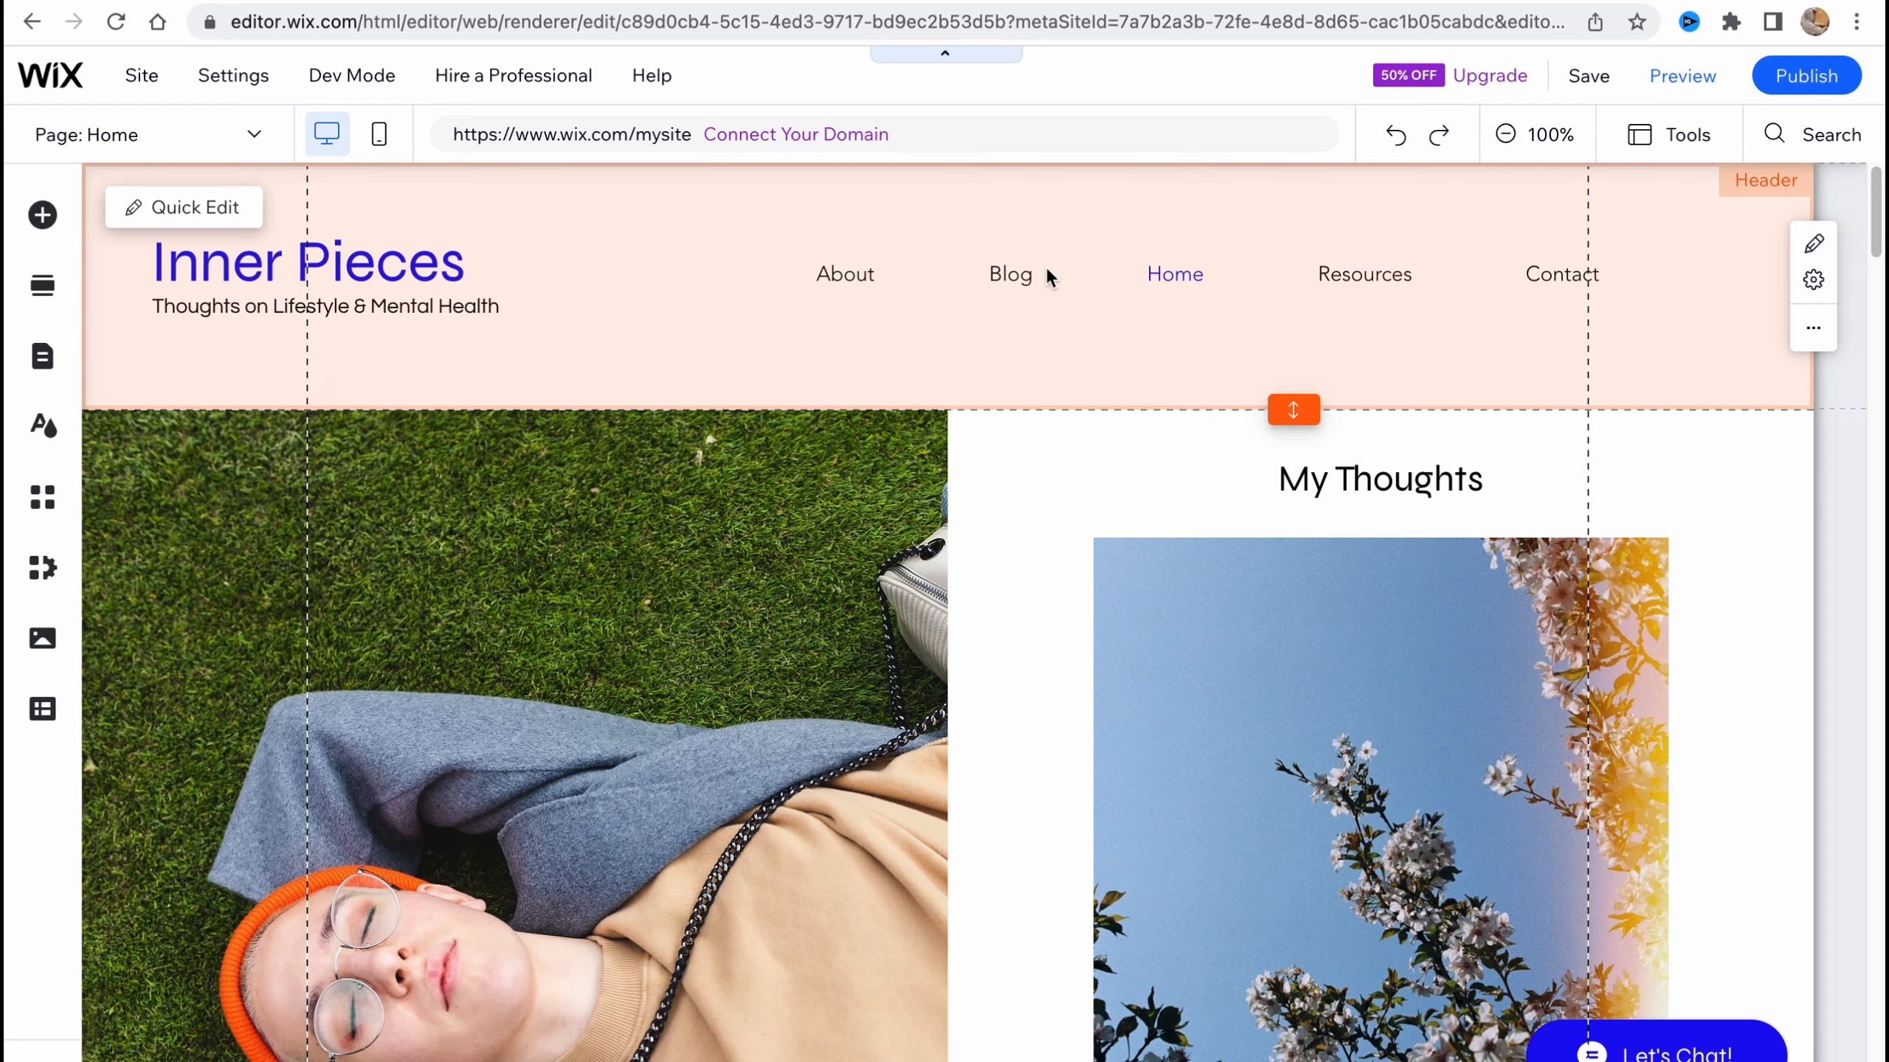
Step: Look over the post list in the Home page's Recent Posts section
scroll(944, 697, "down", 6)
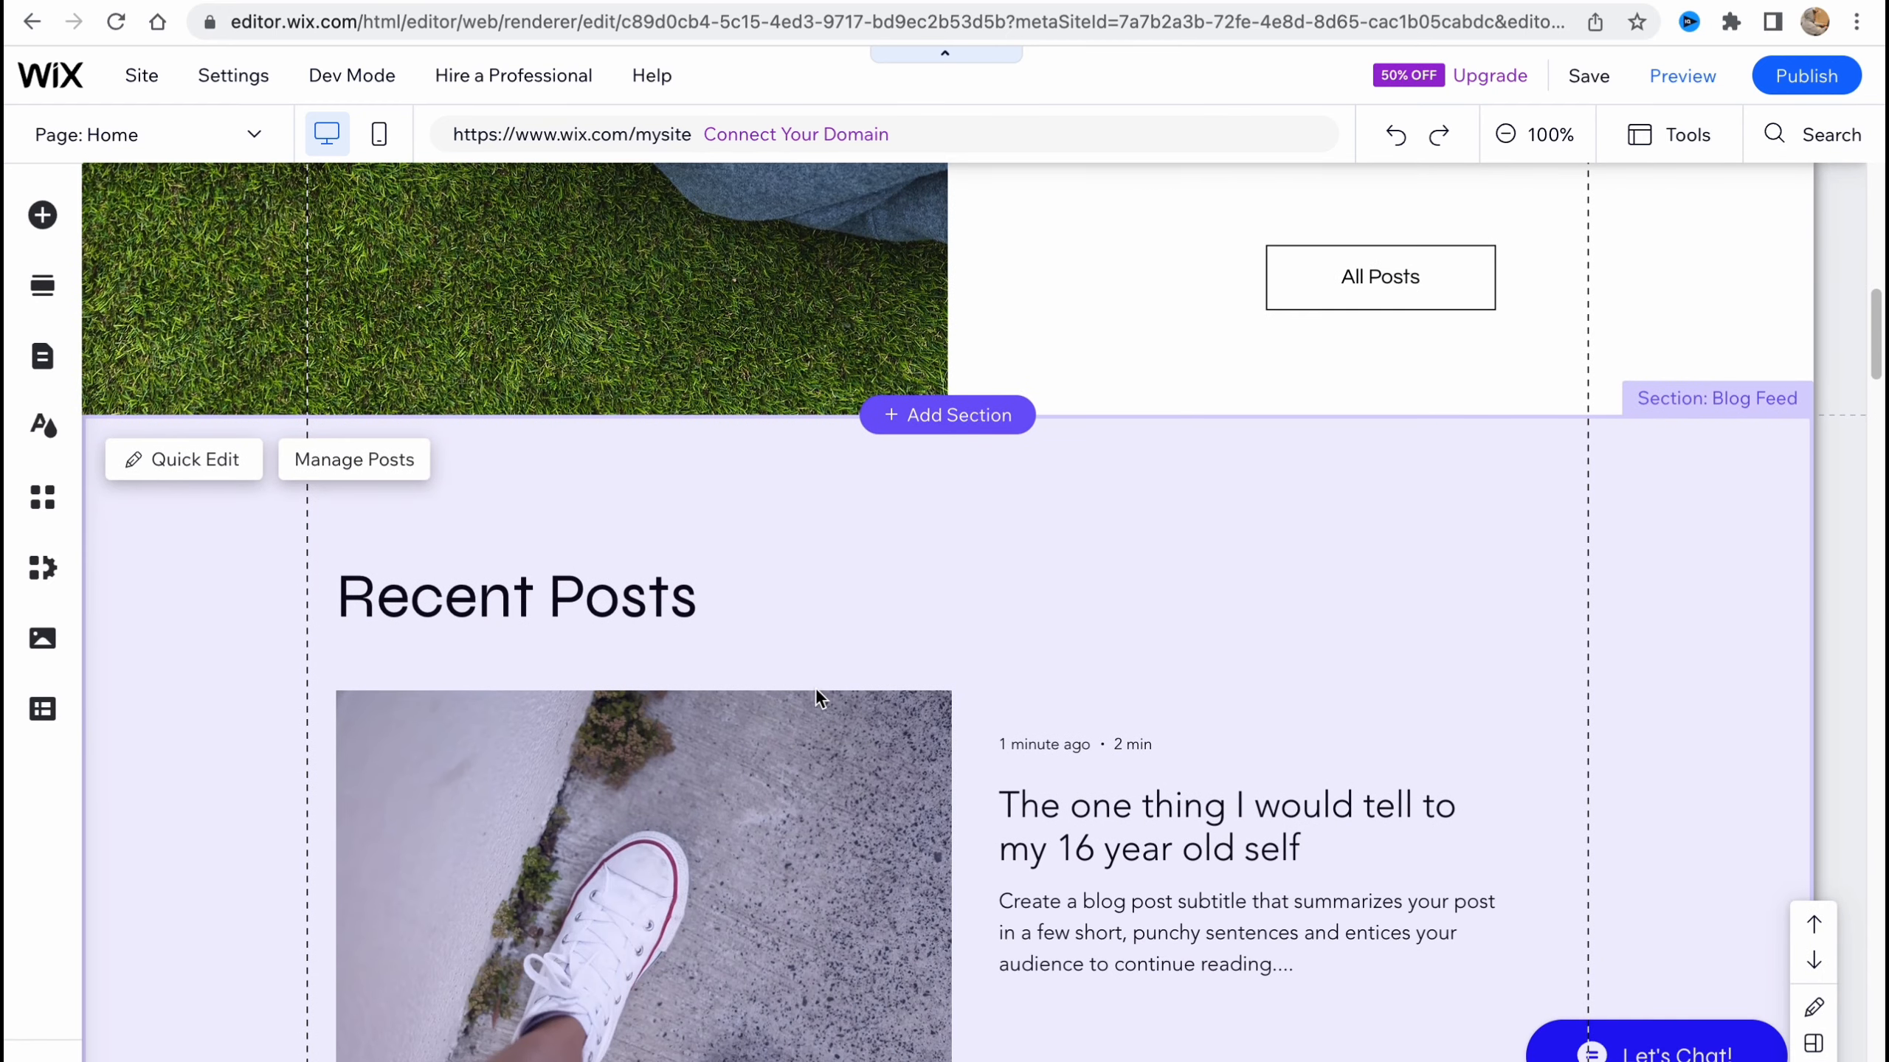
scroll(818, 699, "down", 7)
scroll(930, 470, "up", 1)
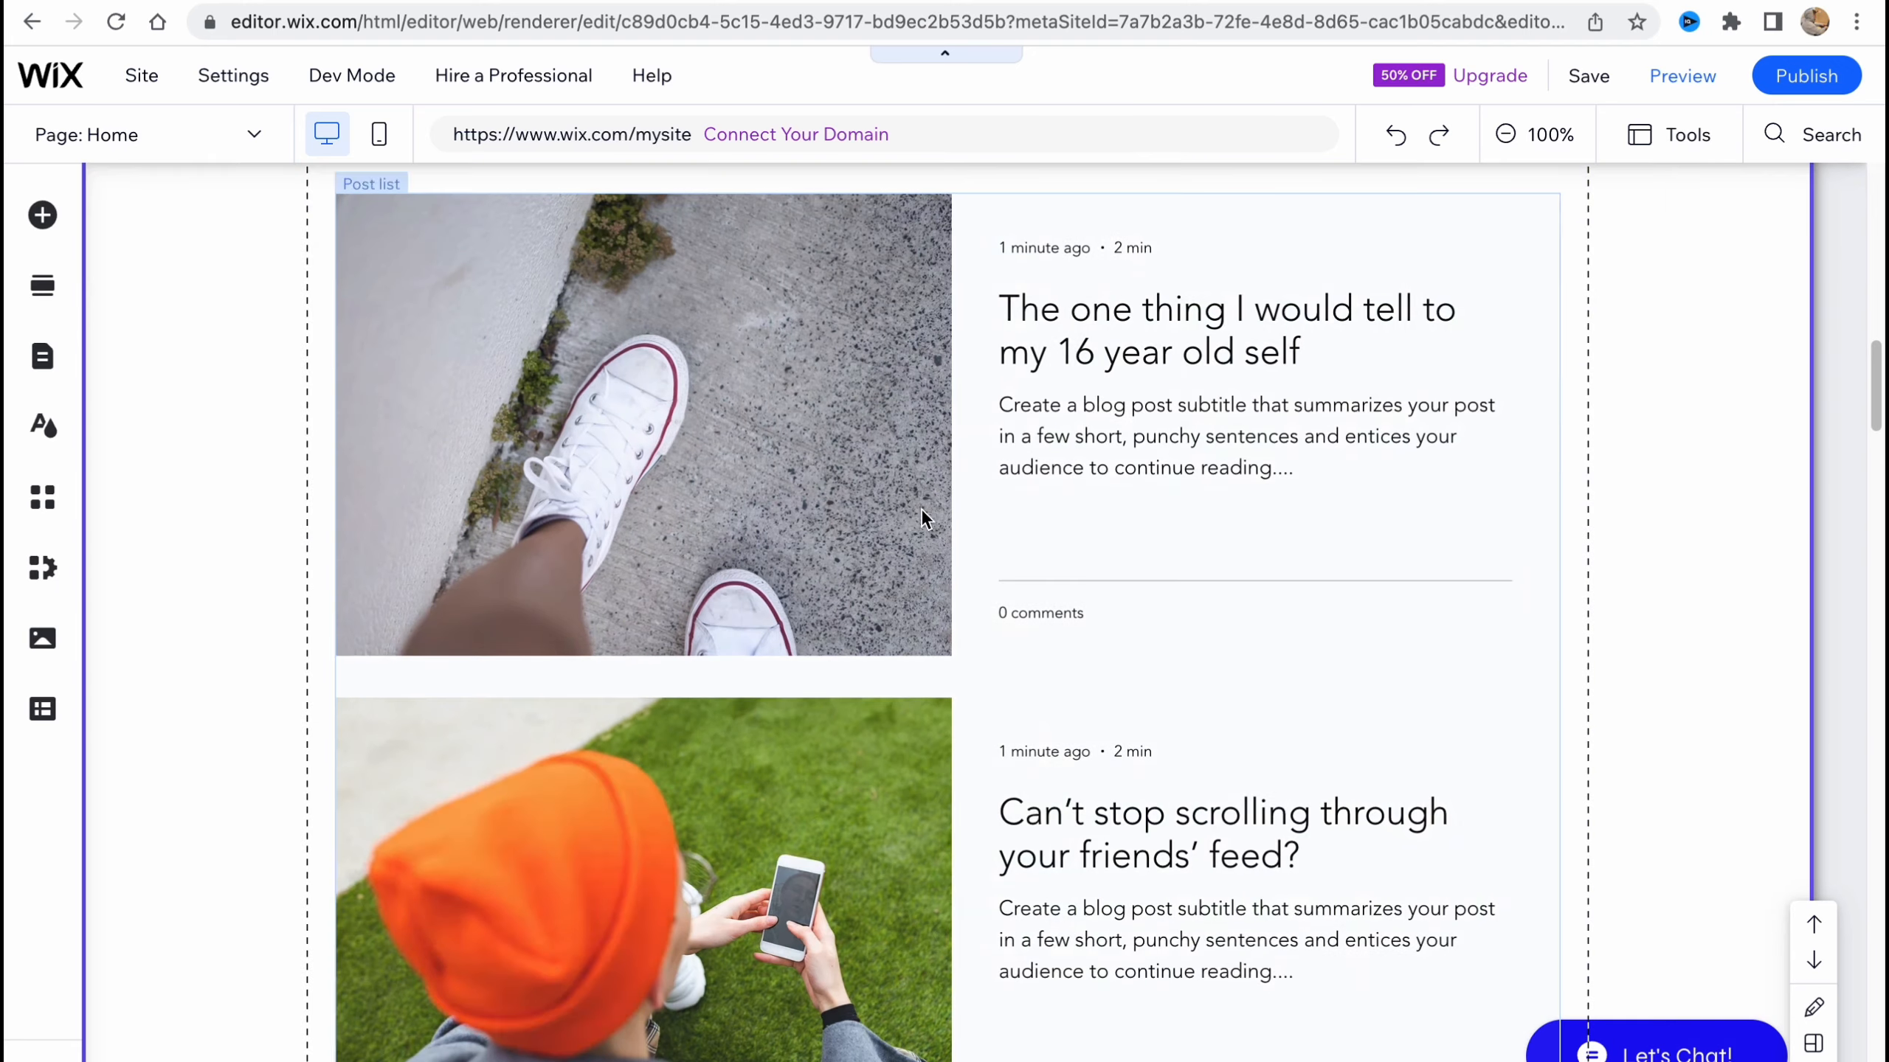
Step: Open the post manager from the Recent Posts list, look over the blog overview and the blank new-post editor, and return to the page
scroll(924, 519, "up", 4)
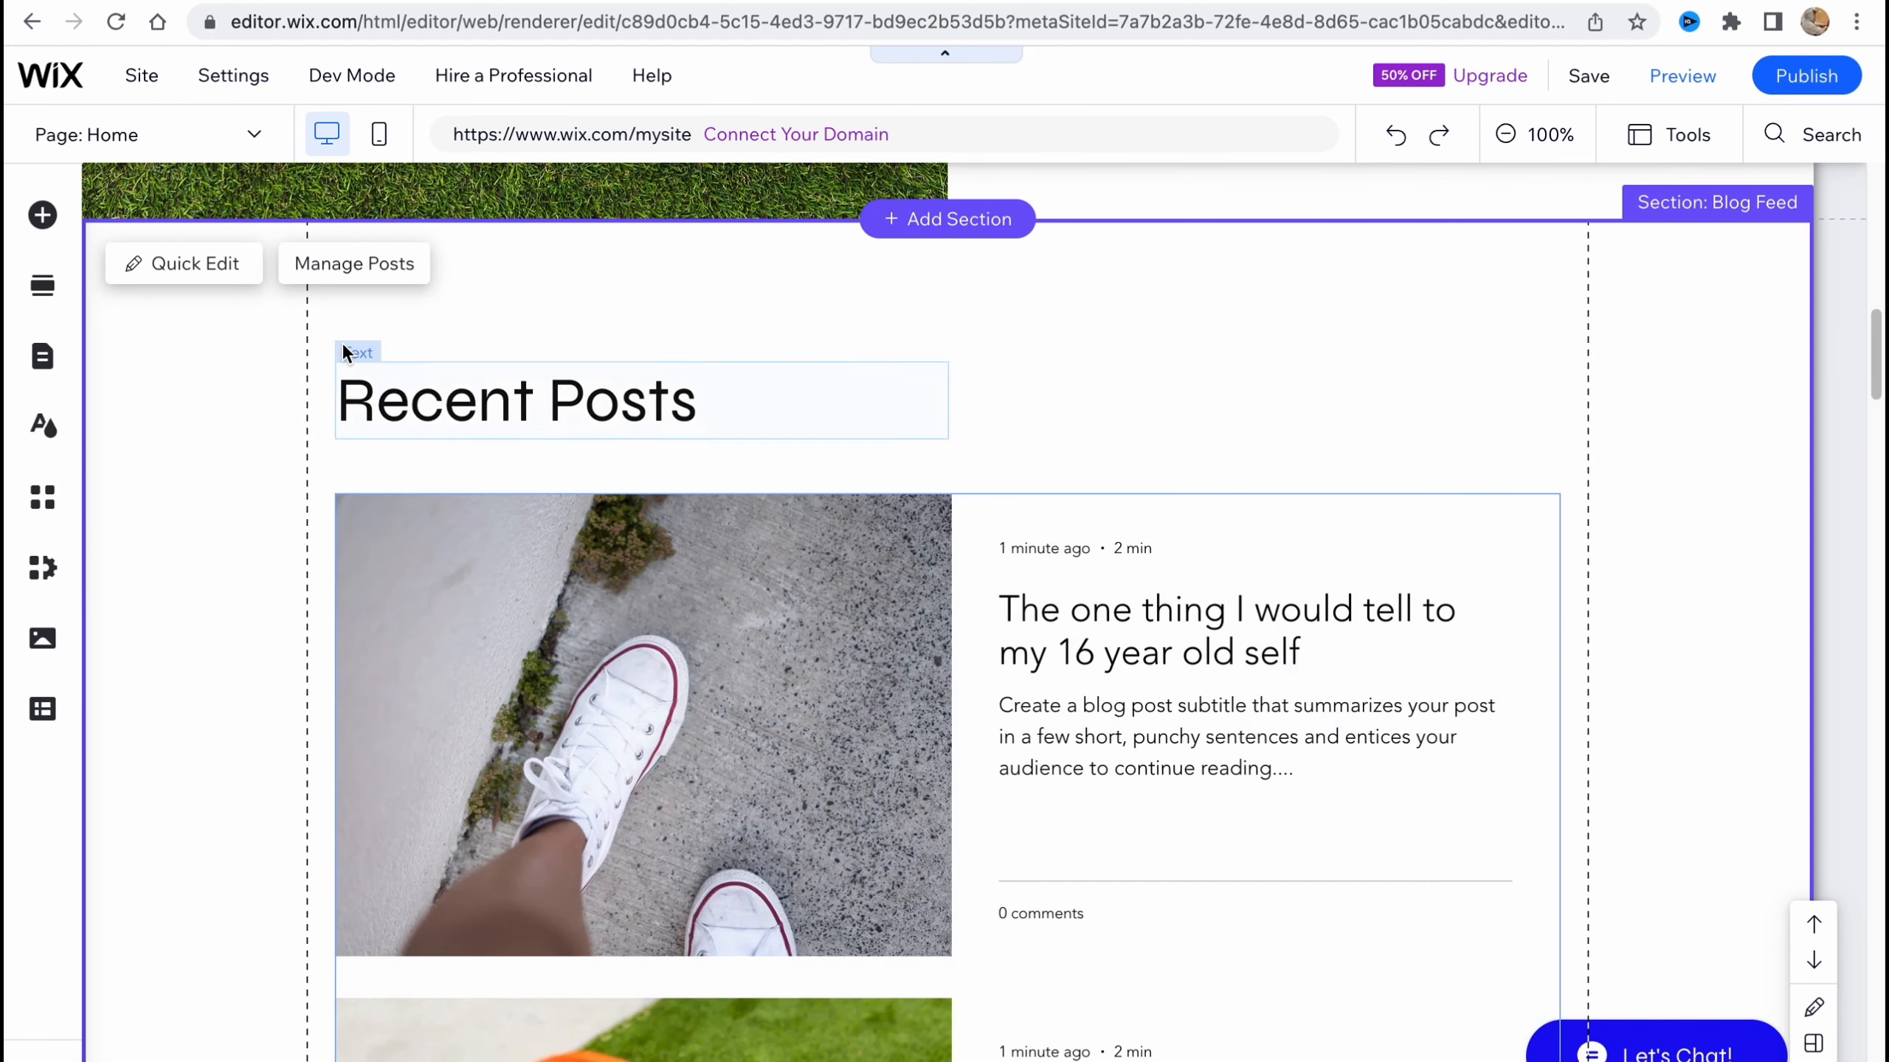
left_click(336, 266)
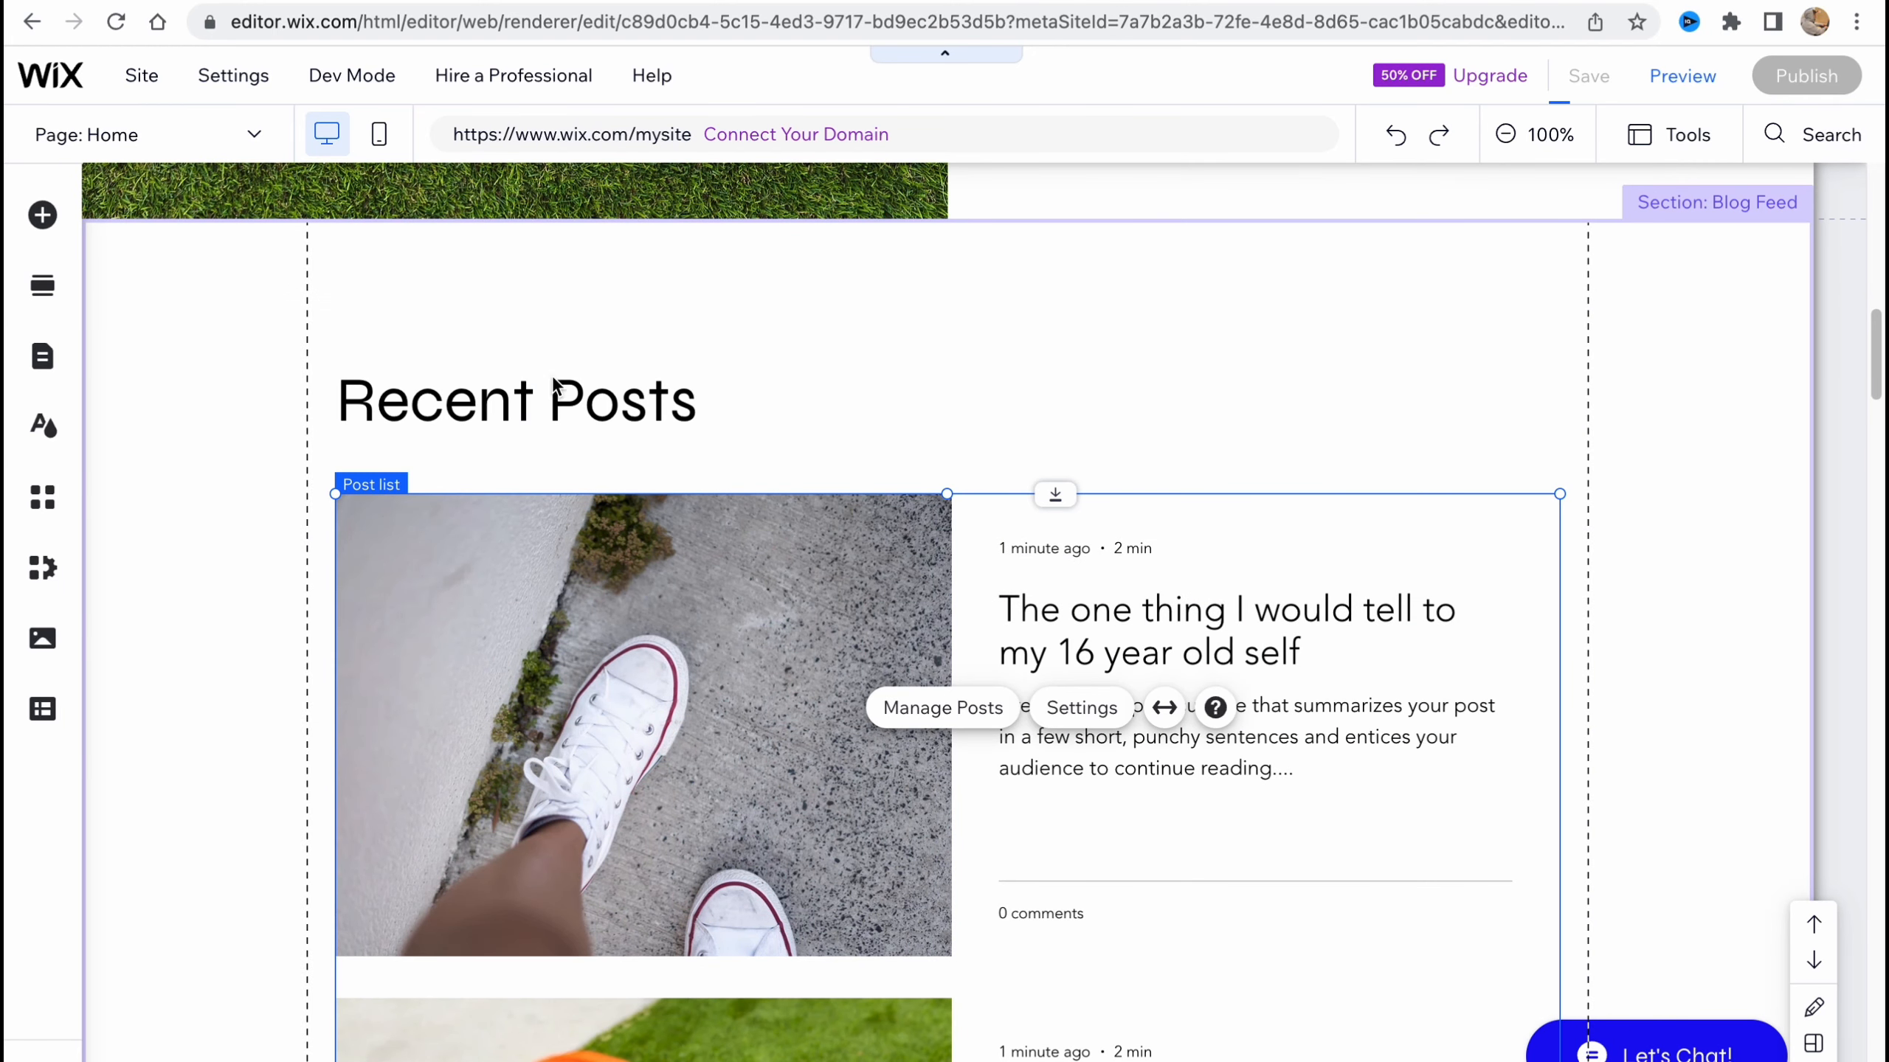
left_click(976, 708)
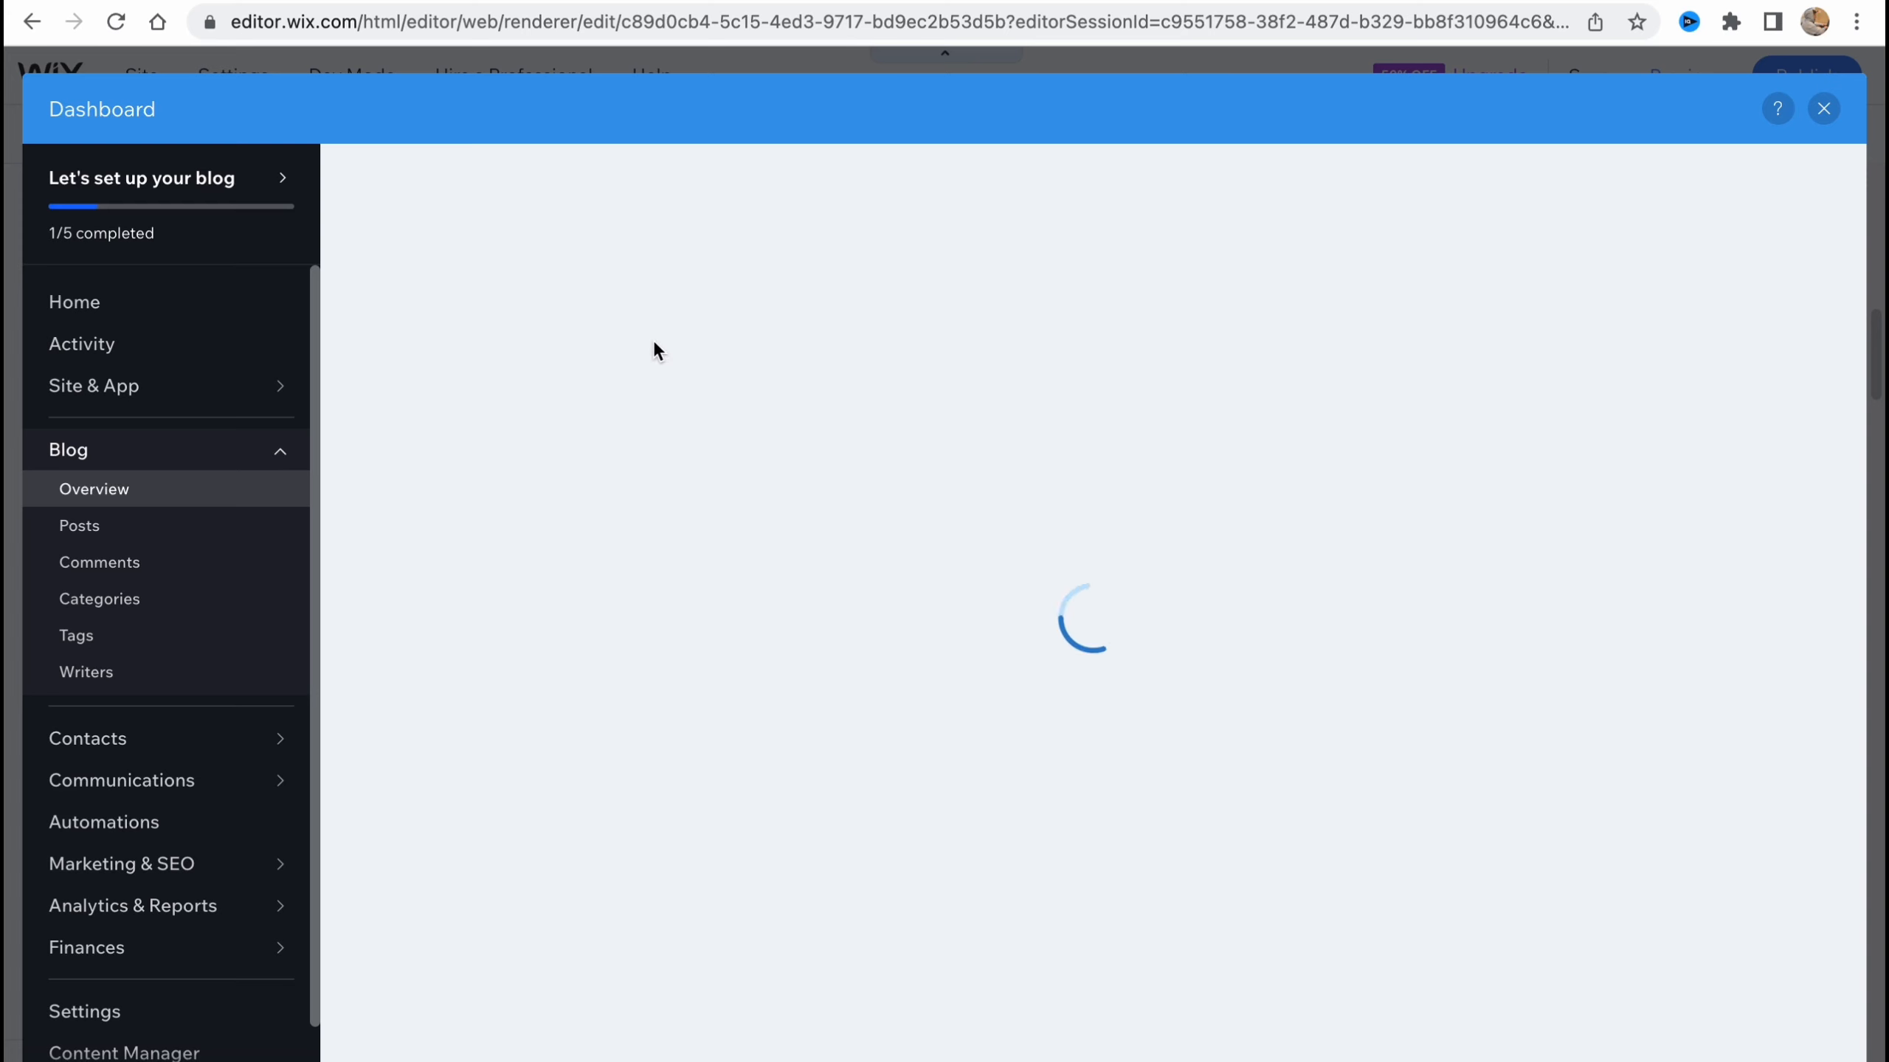
mouse_move(112, 457)
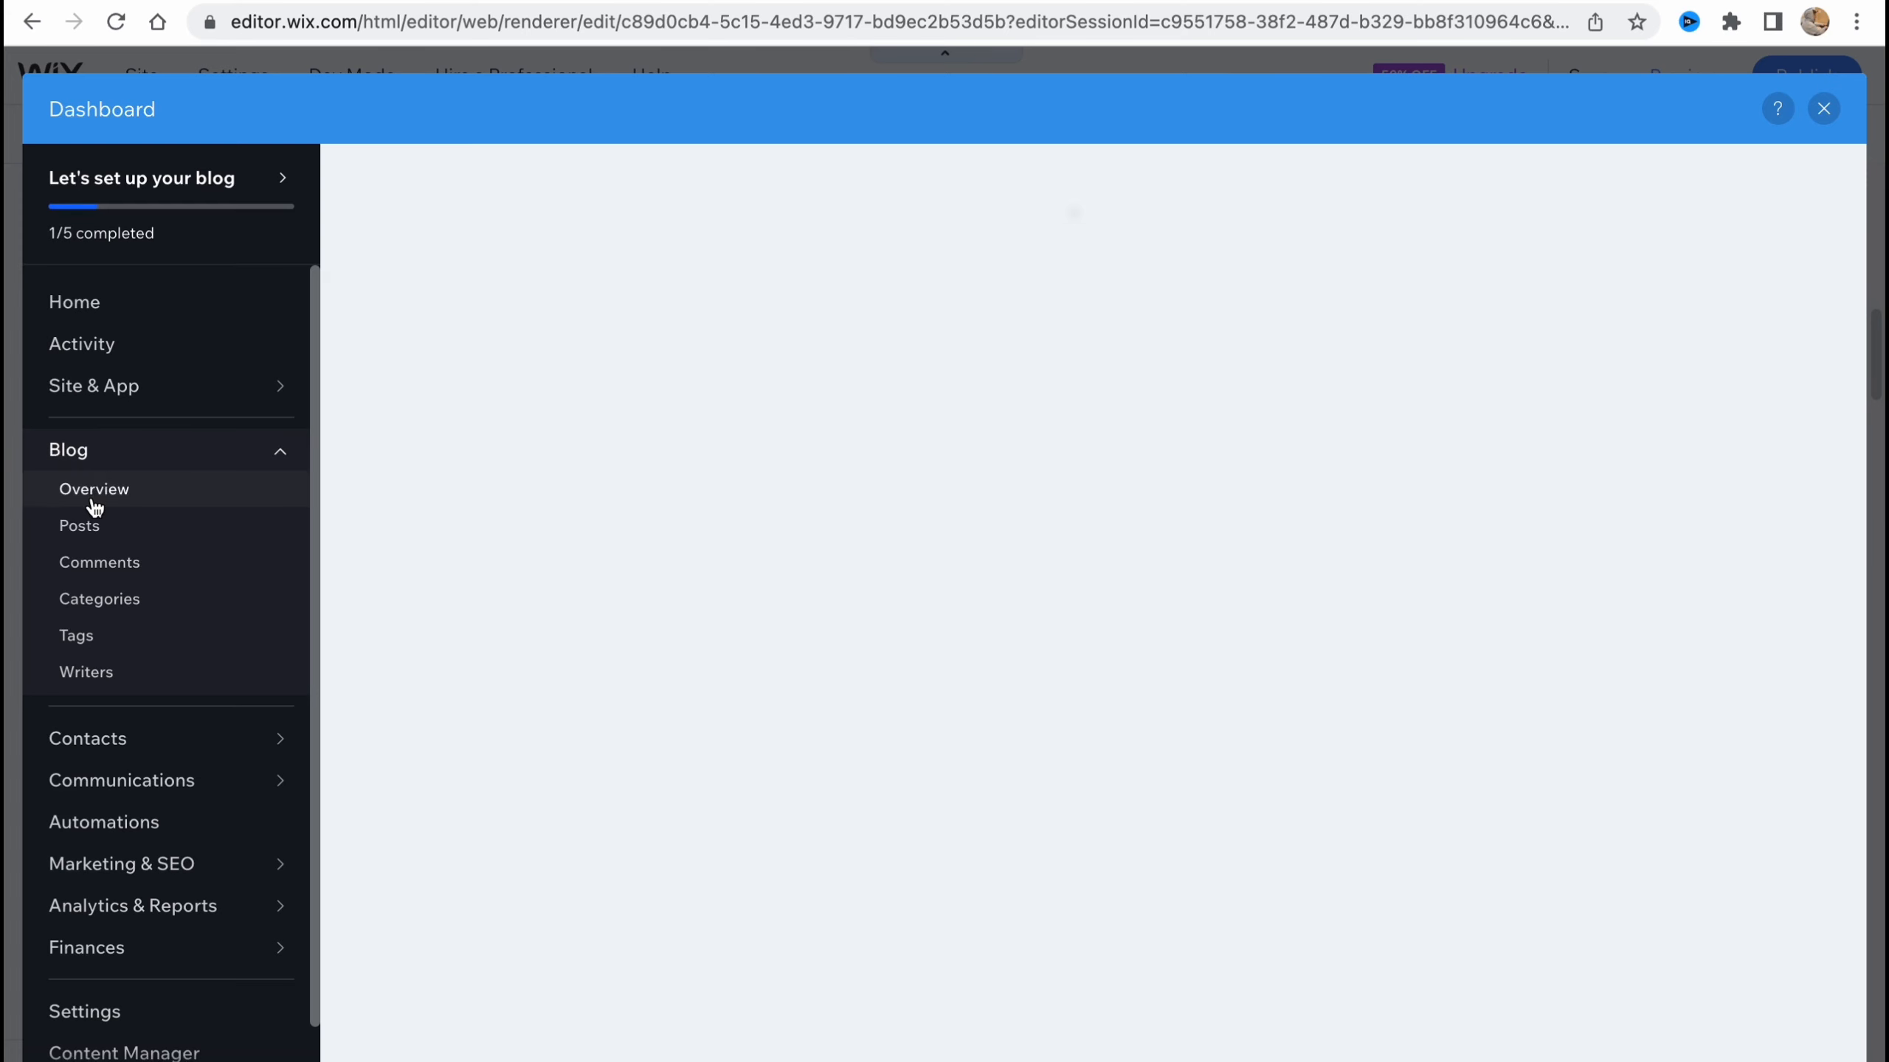
scroll(1071, 751, "down", 1)
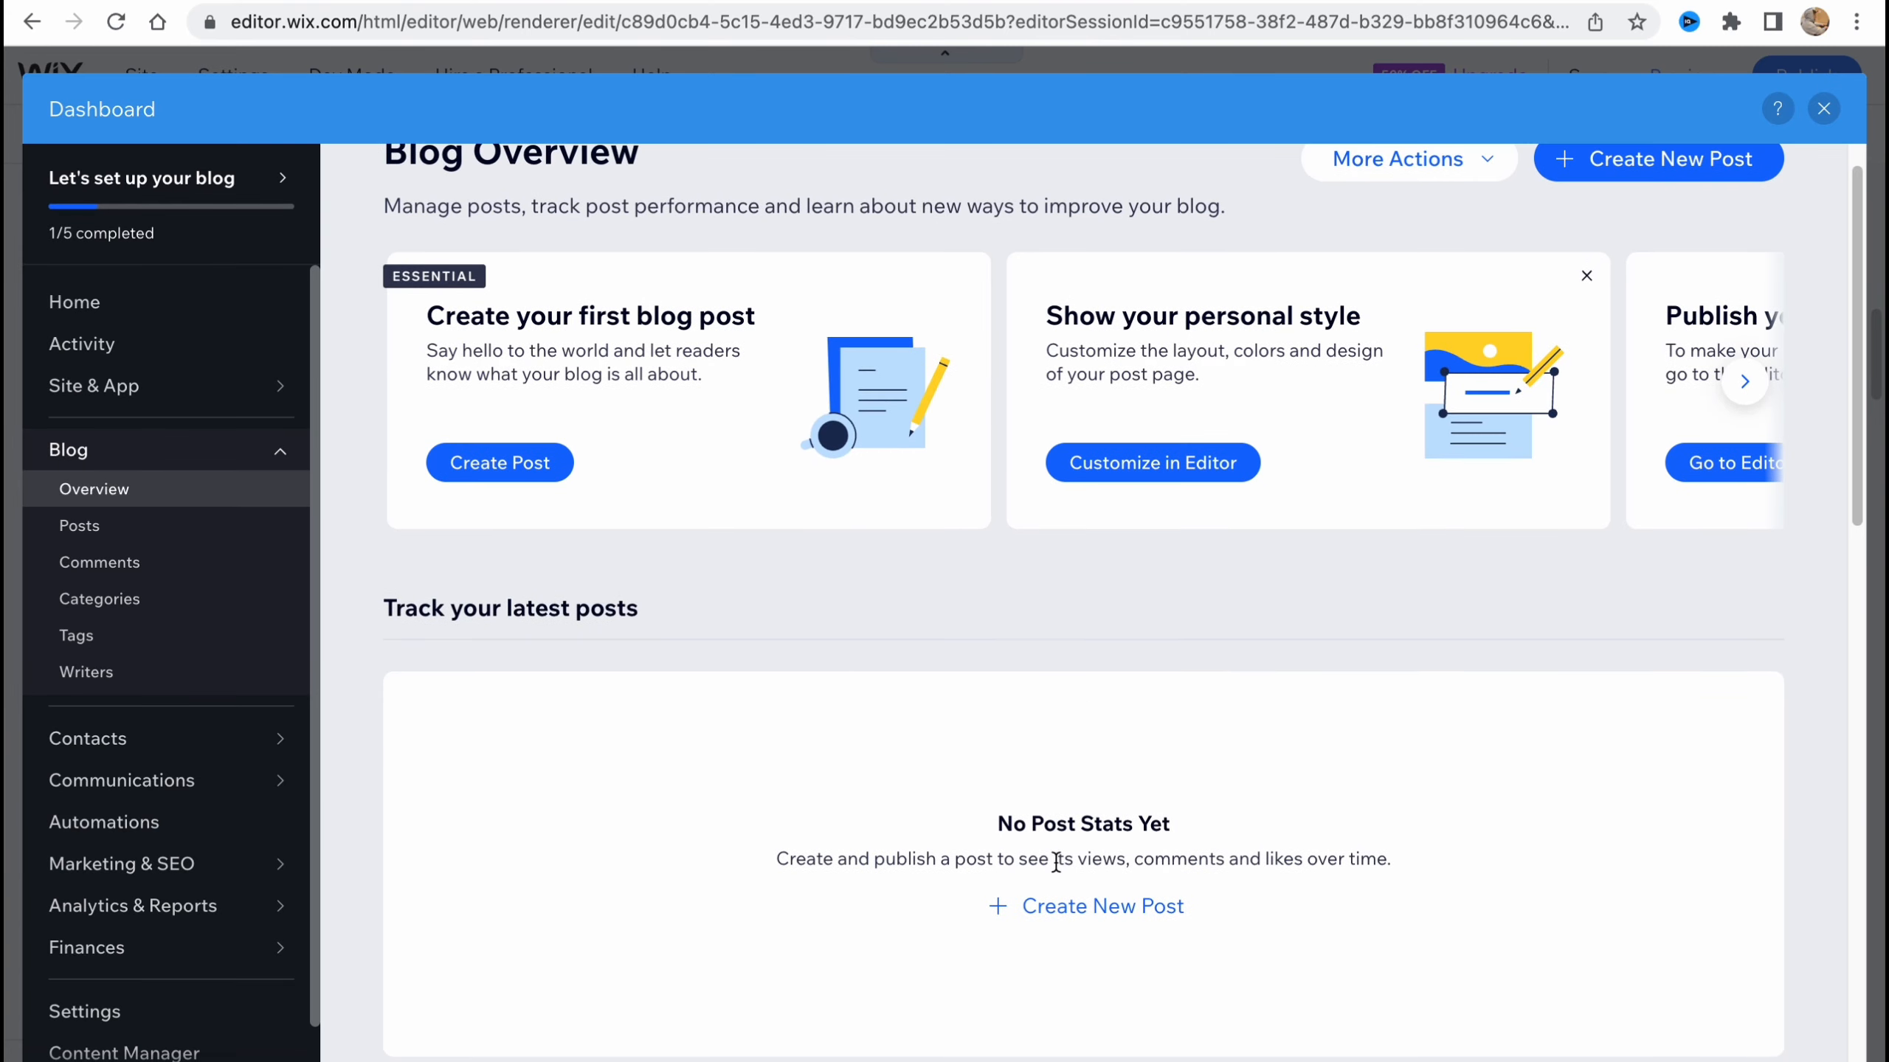
left_click(1064, 906)
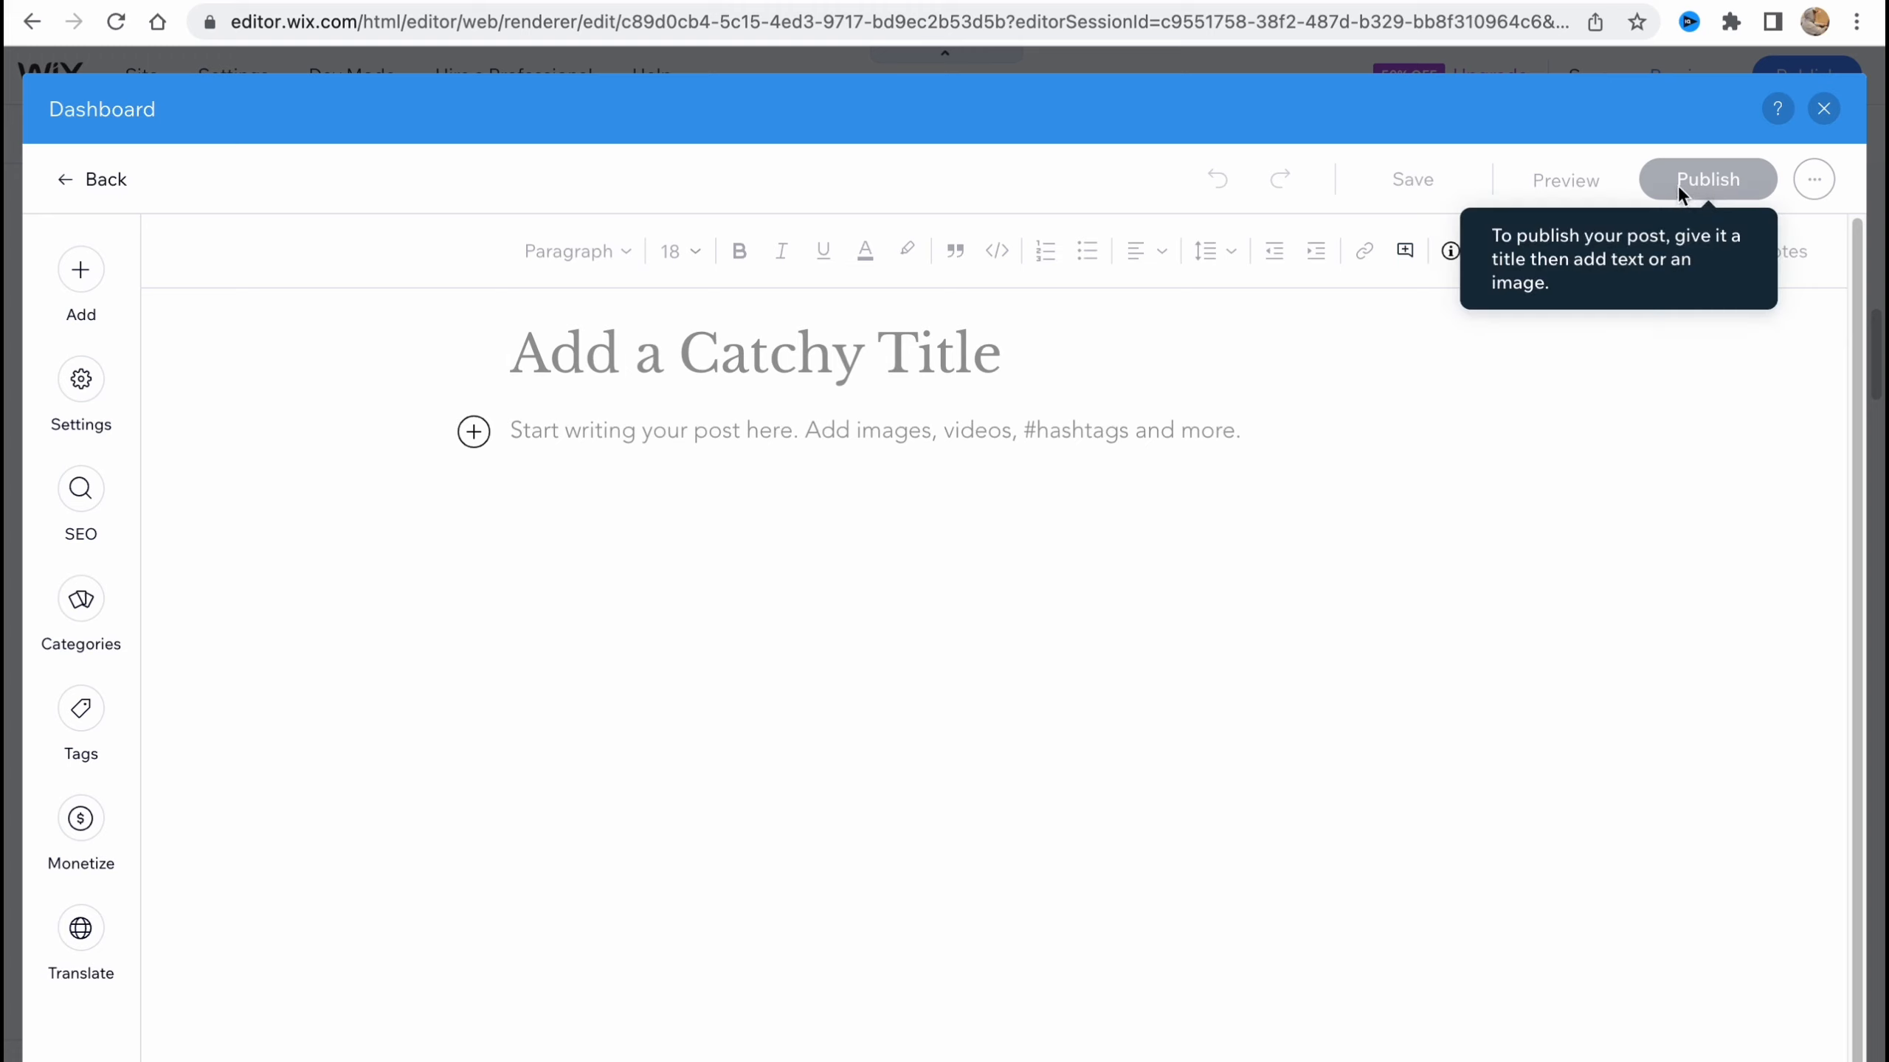
left_click(1823, 112)
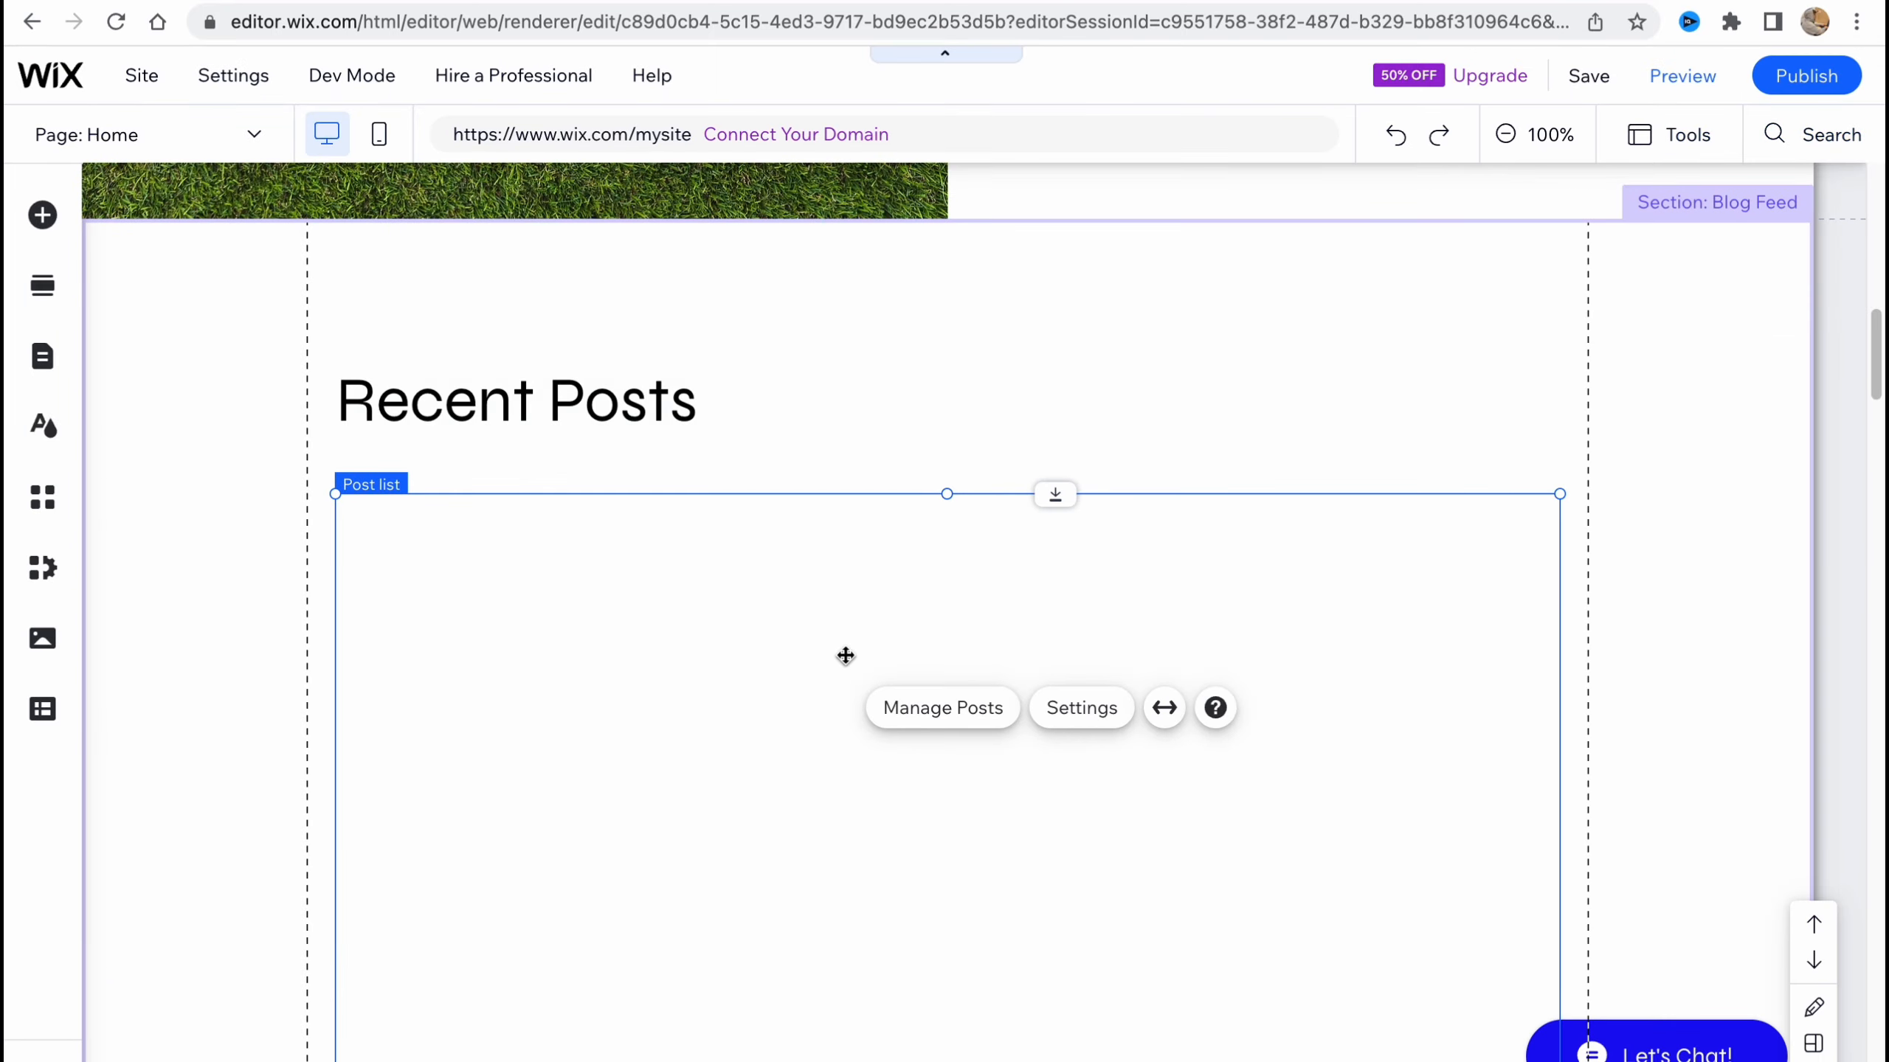
Step: Set the Home page intro strip's background to the image of citrus fruit on a marble table
scroll(842, 665, "down", 3)
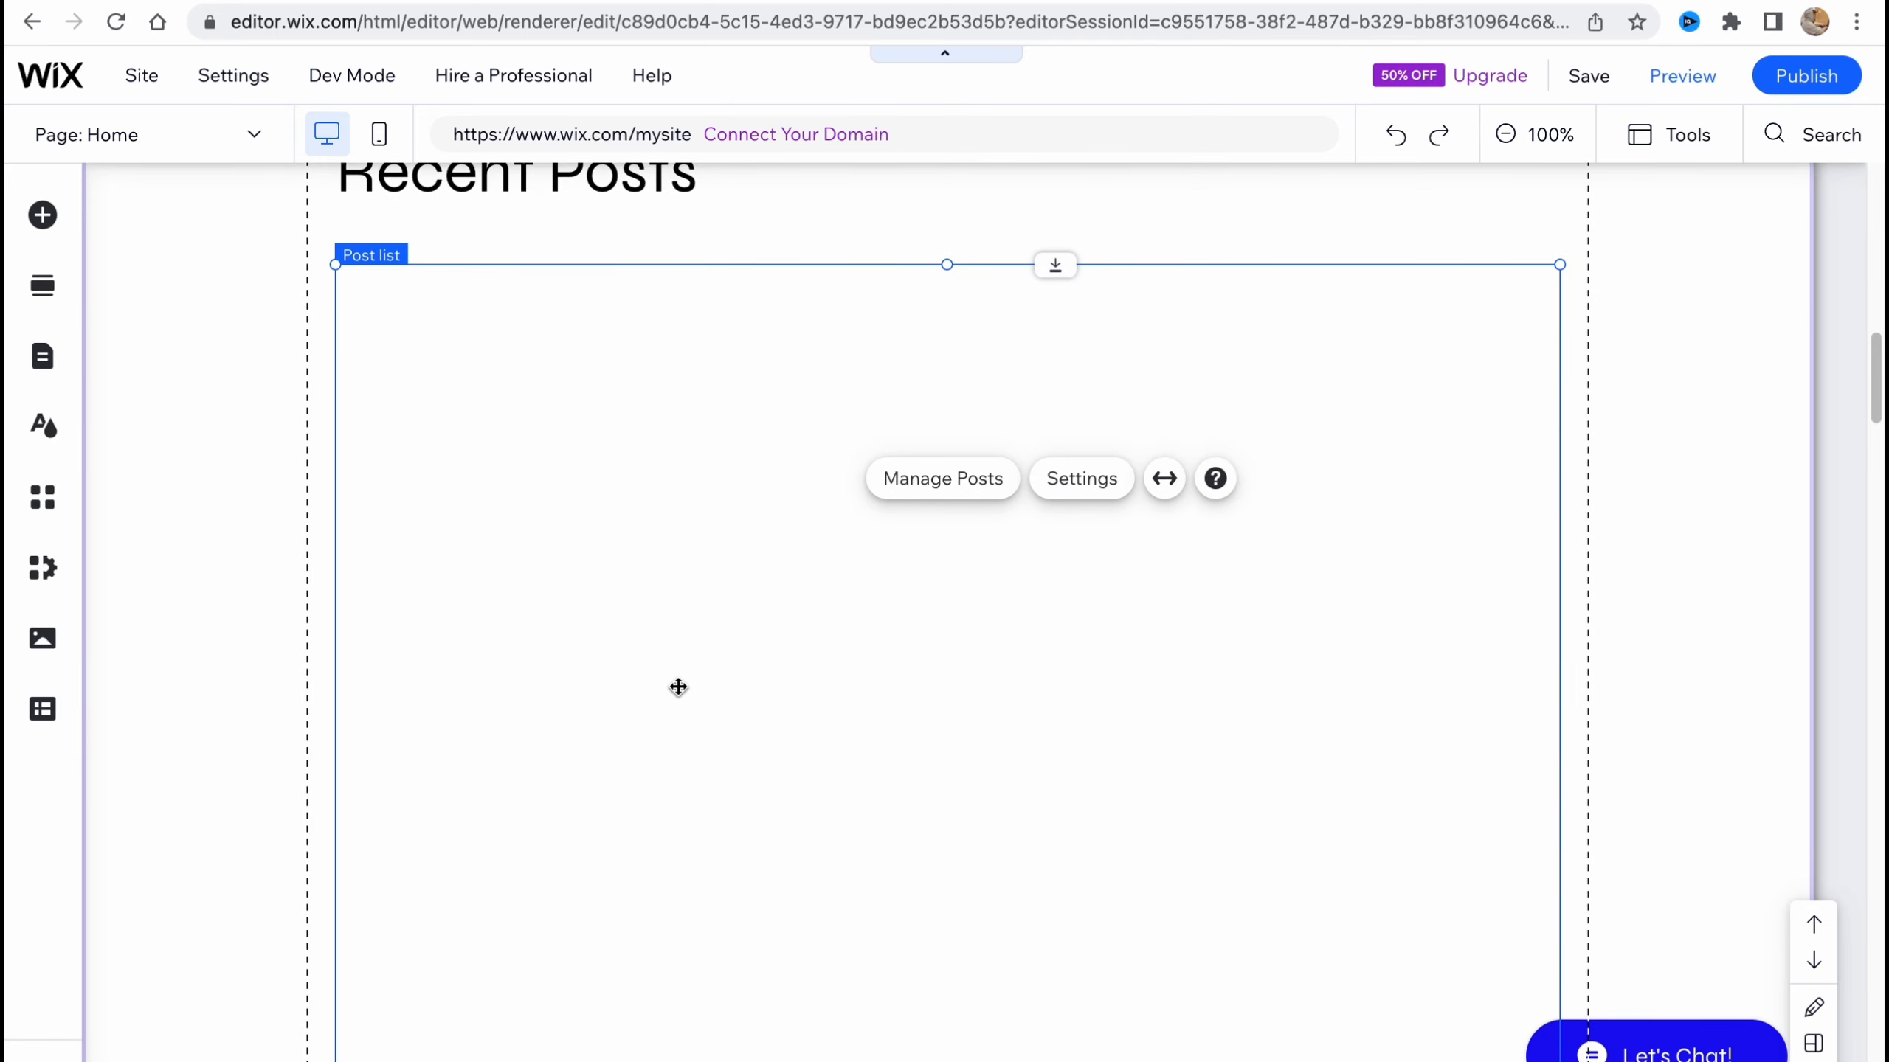
scroll(722, 703, "up", 20)
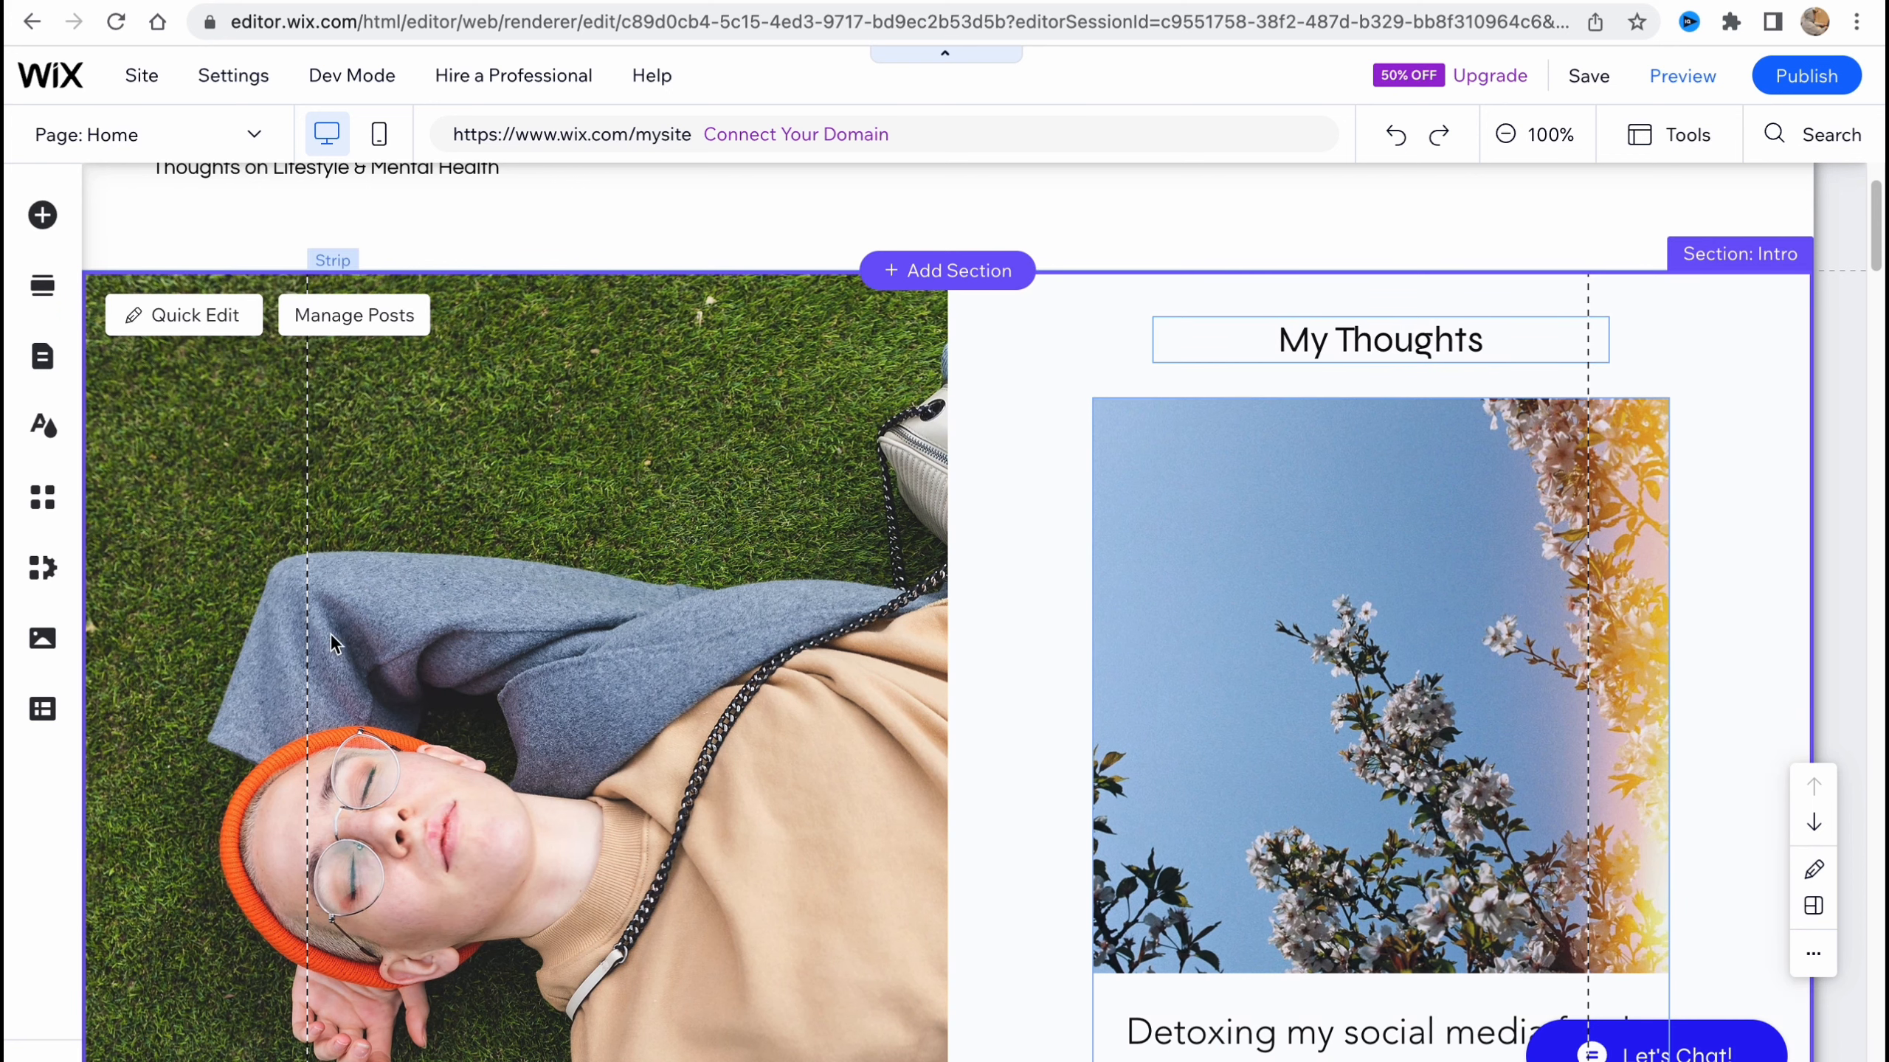
left_click(173, 646)
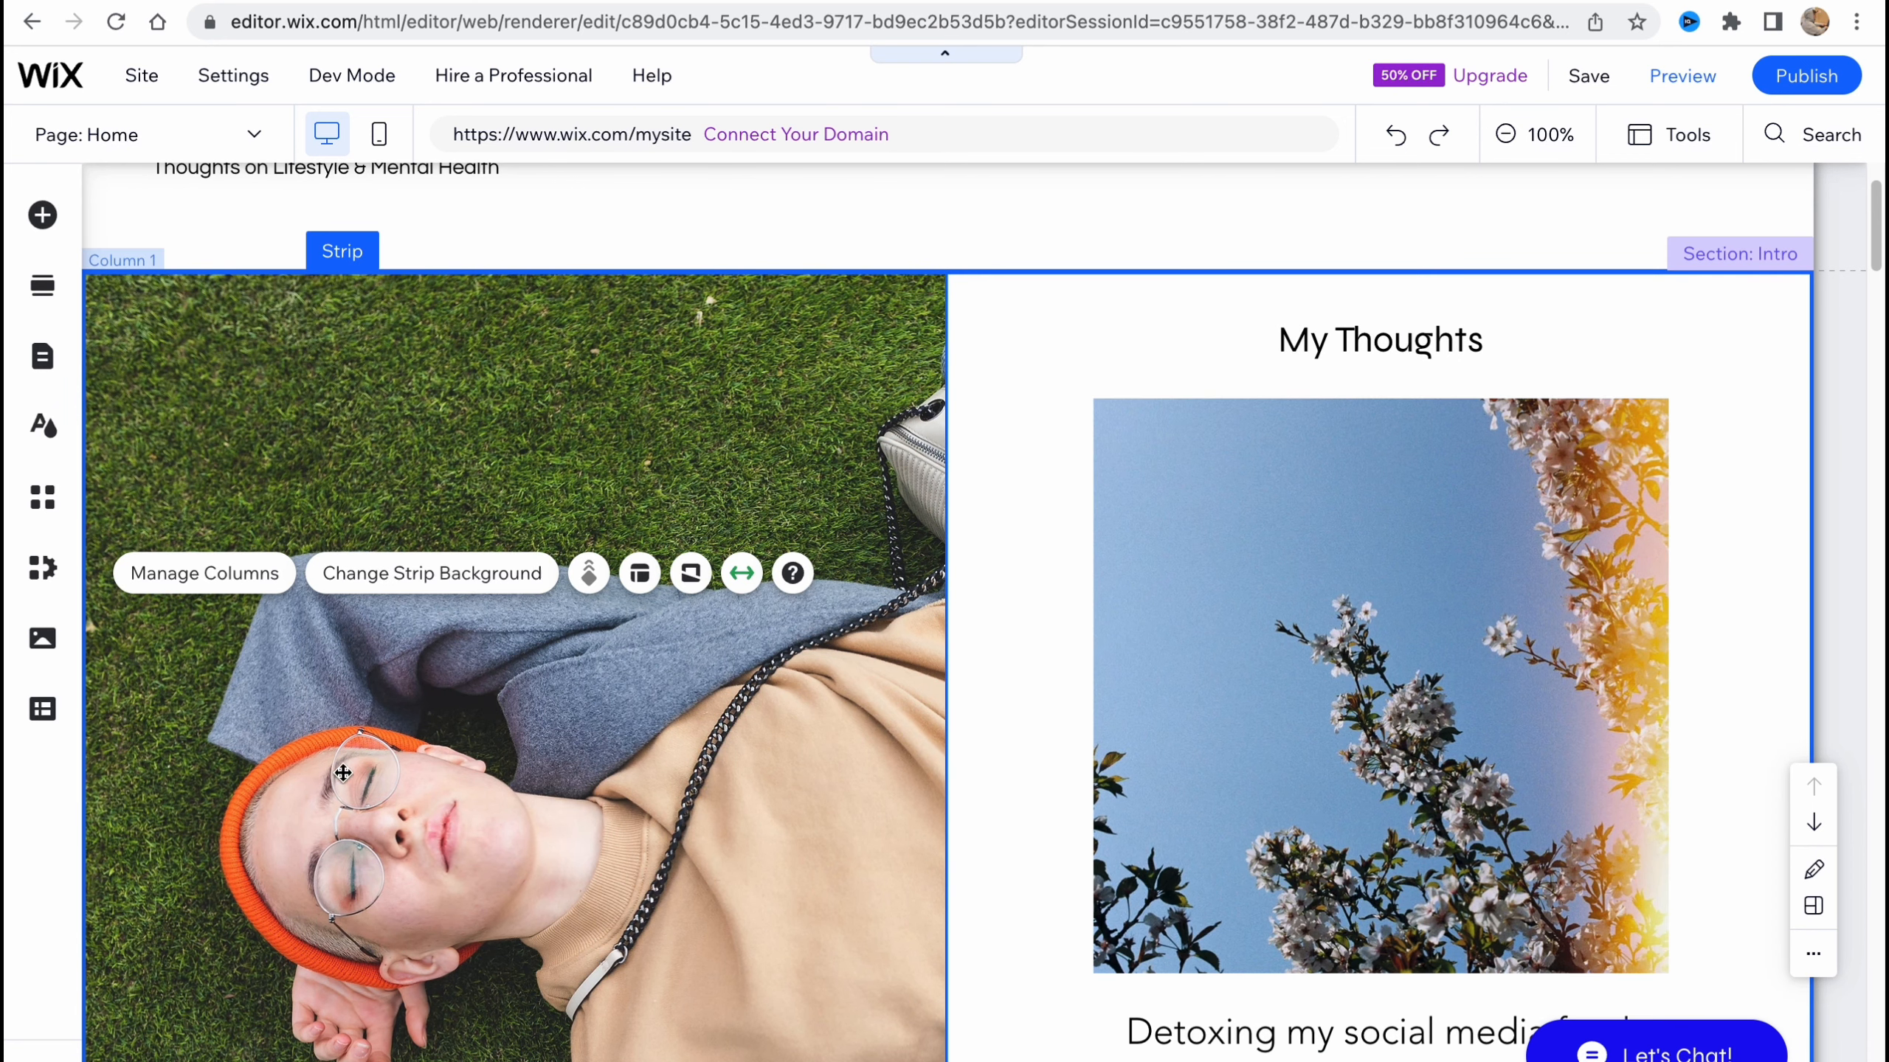
left_click(431, 588)
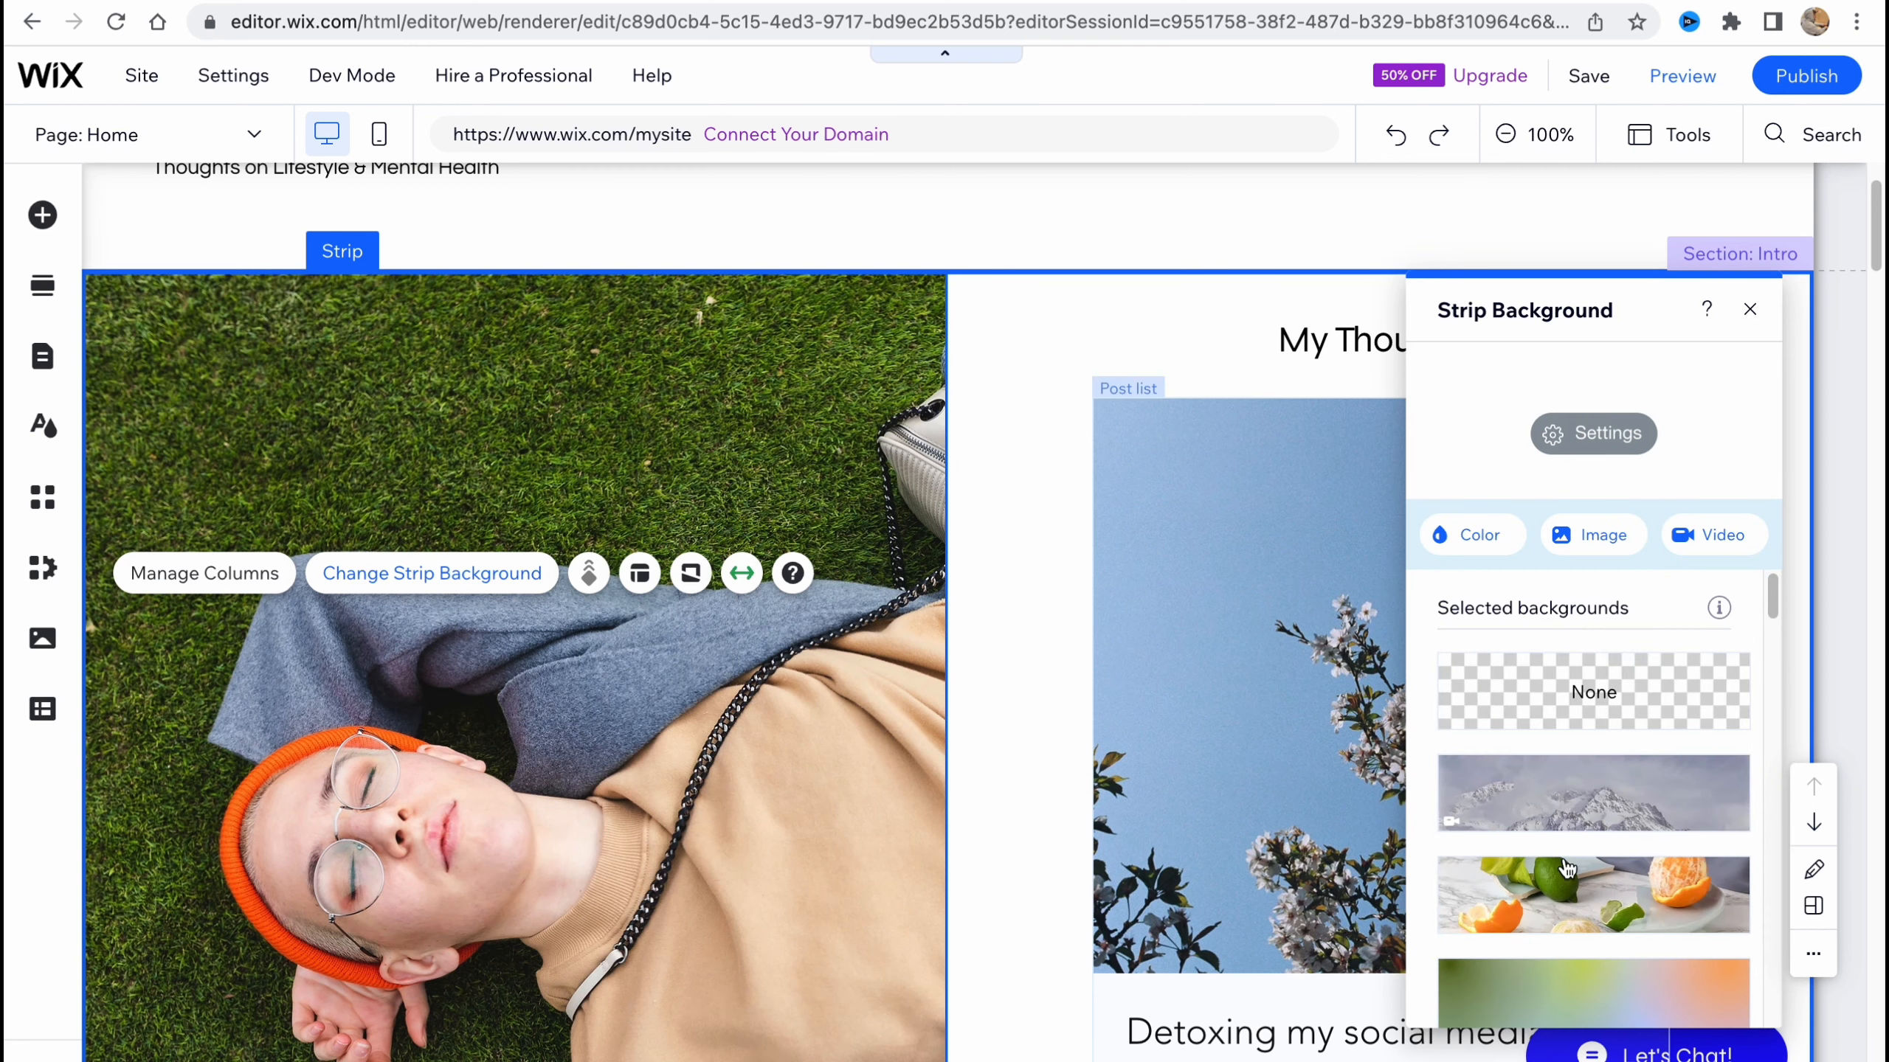
left_click(1598, 909)
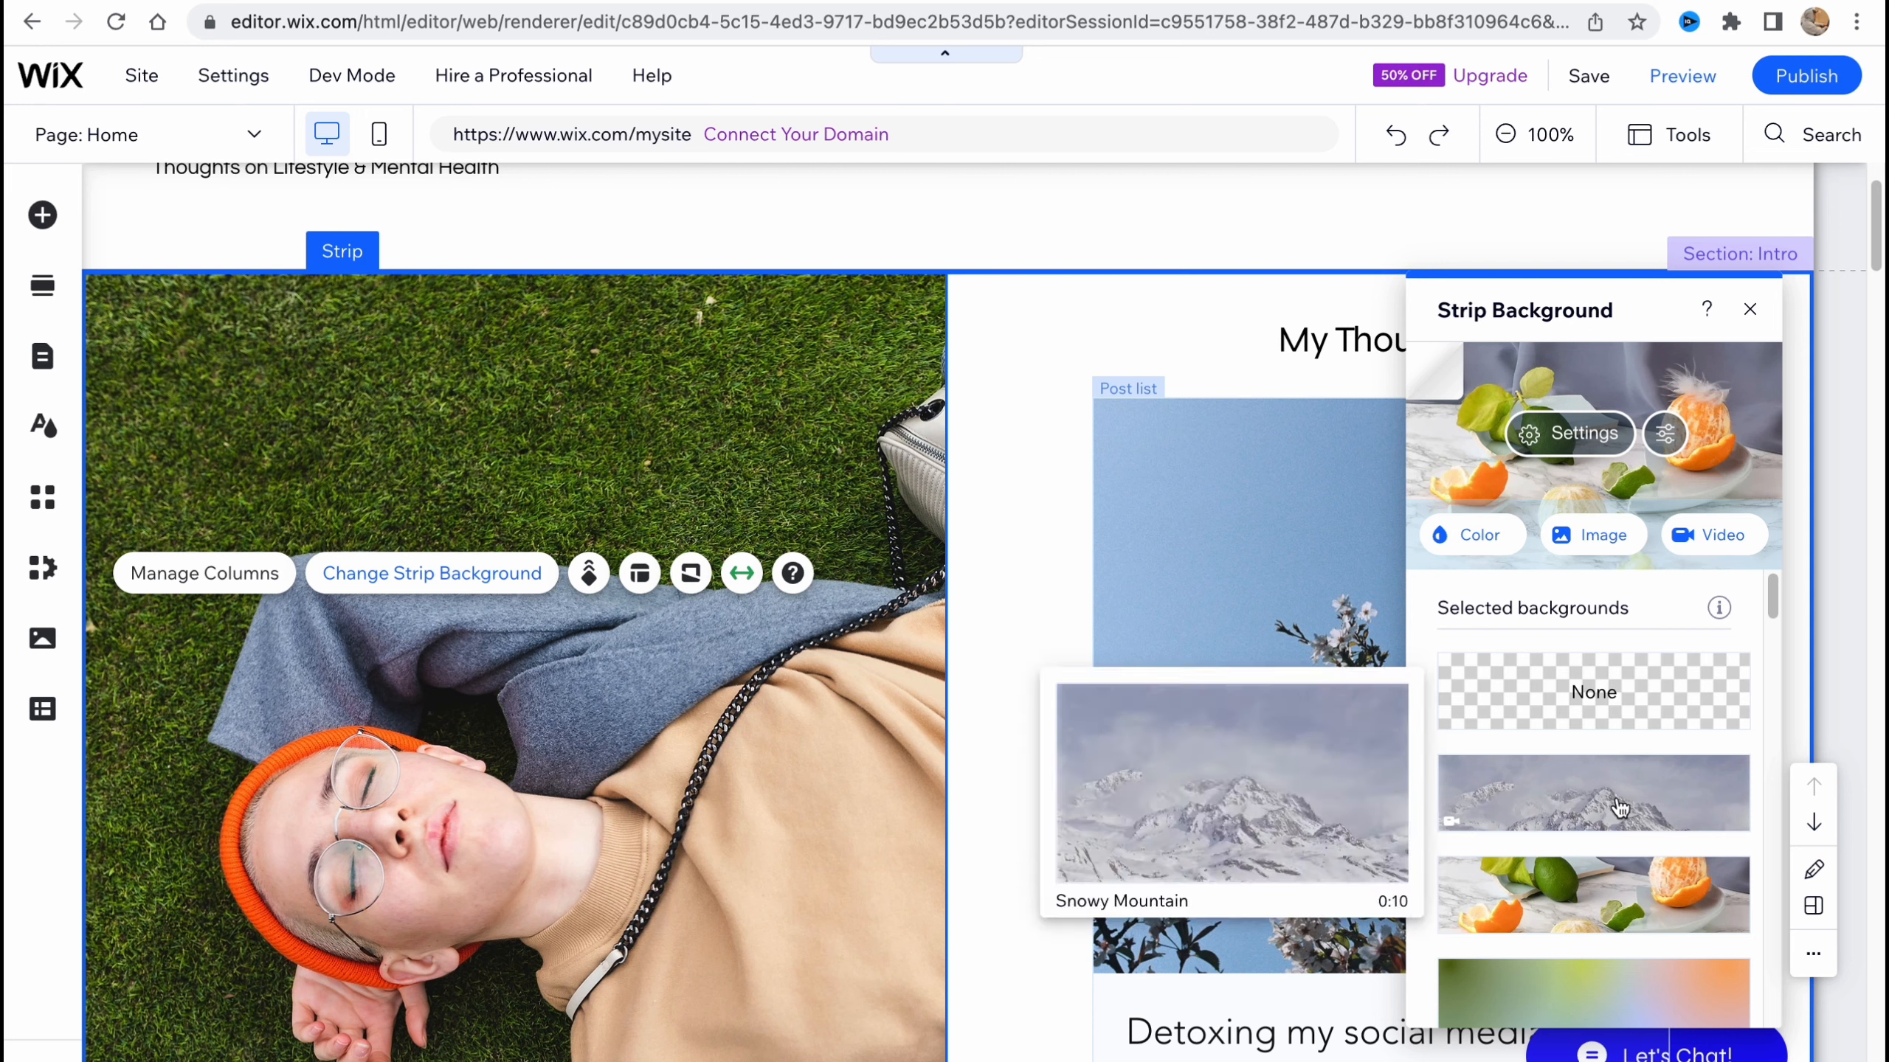
Step: Try the citrus fruit and Snowy Mountain backgrounds on the intro strip's first column, and apply the image of the child in a striped shirt
left_click(747, 736)
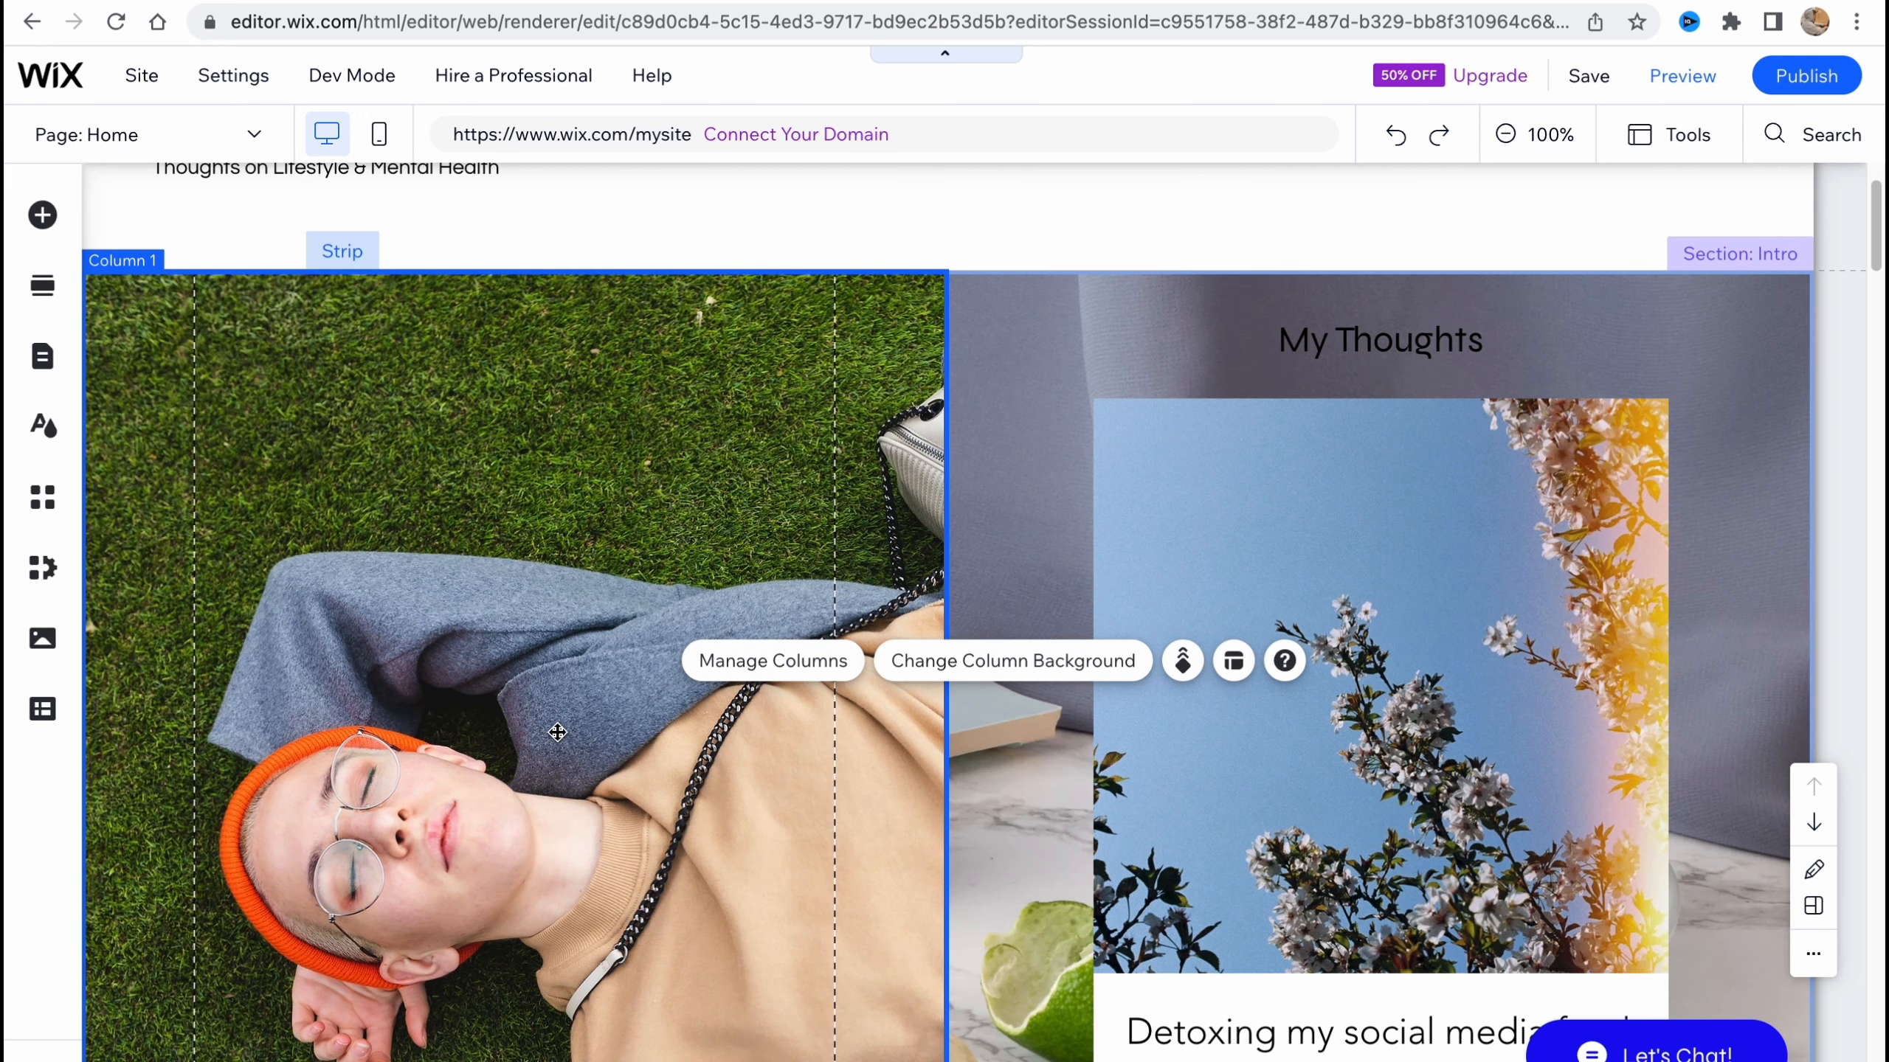
left_click(860, 659)
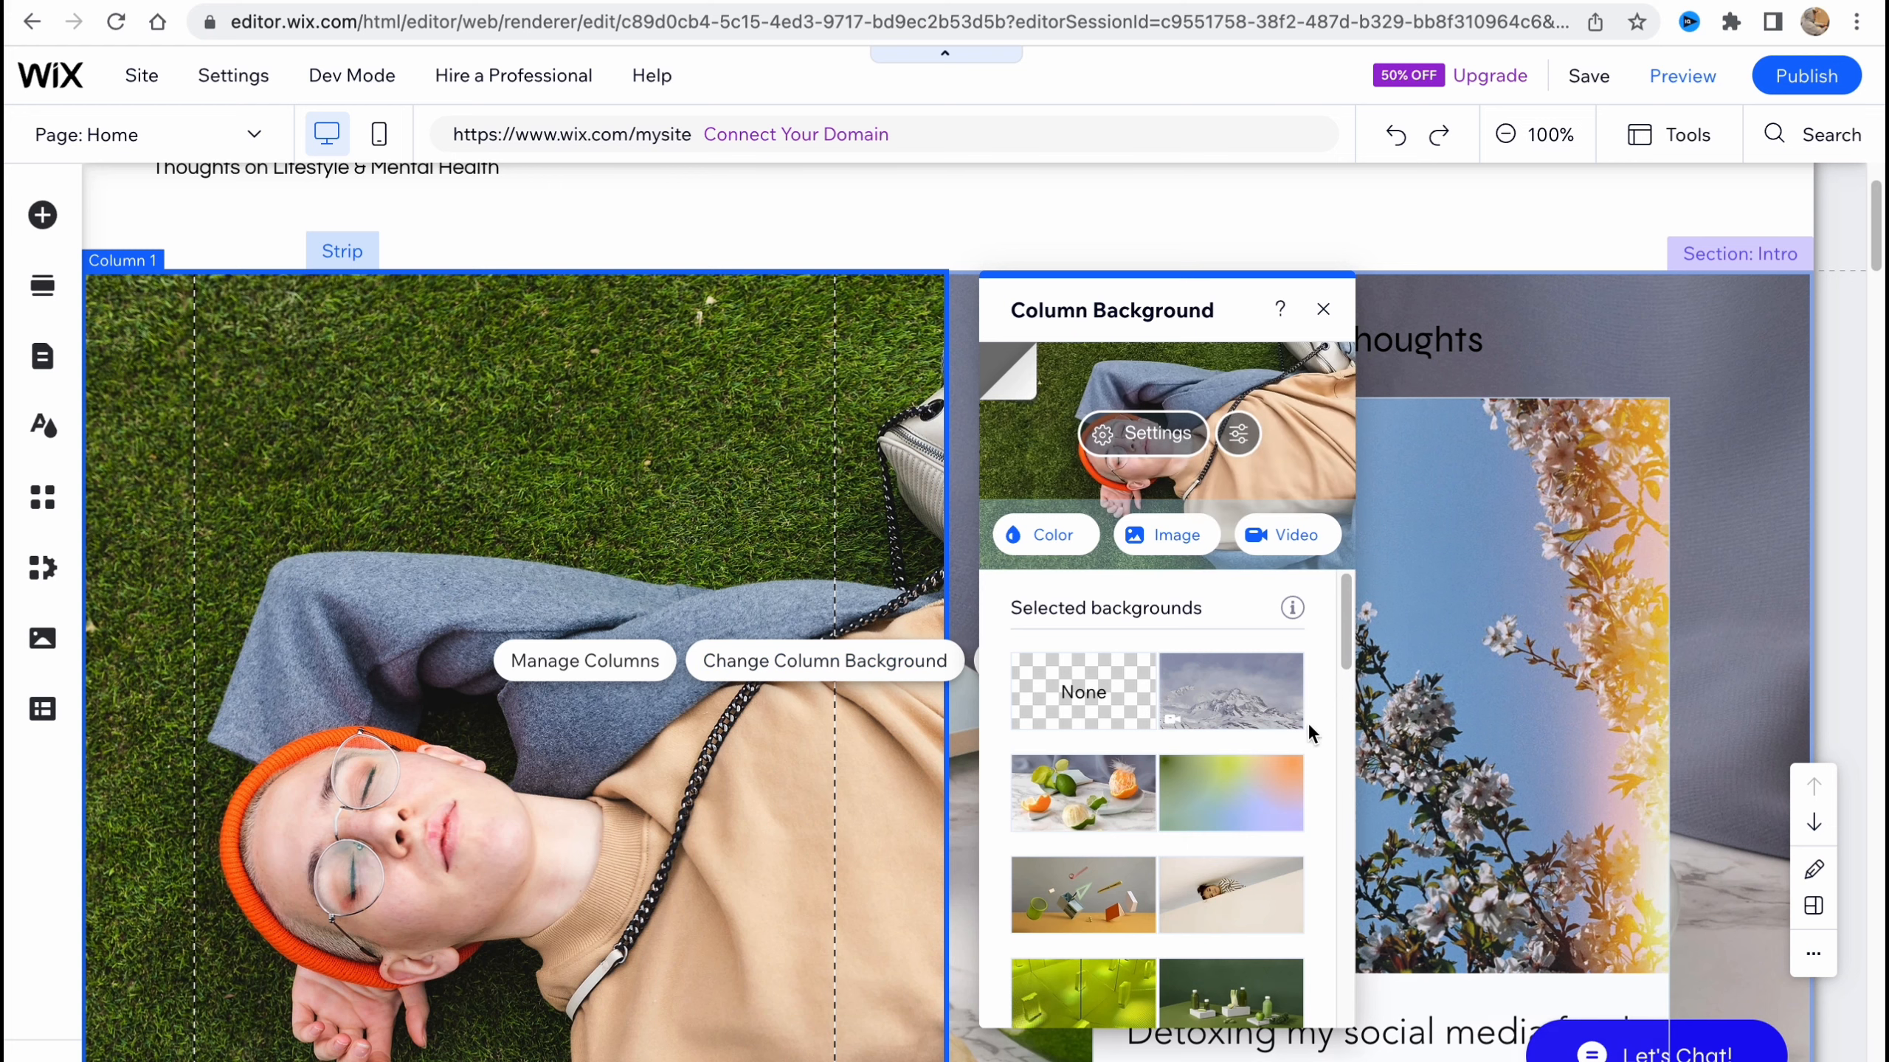
left_click(1182, 792)
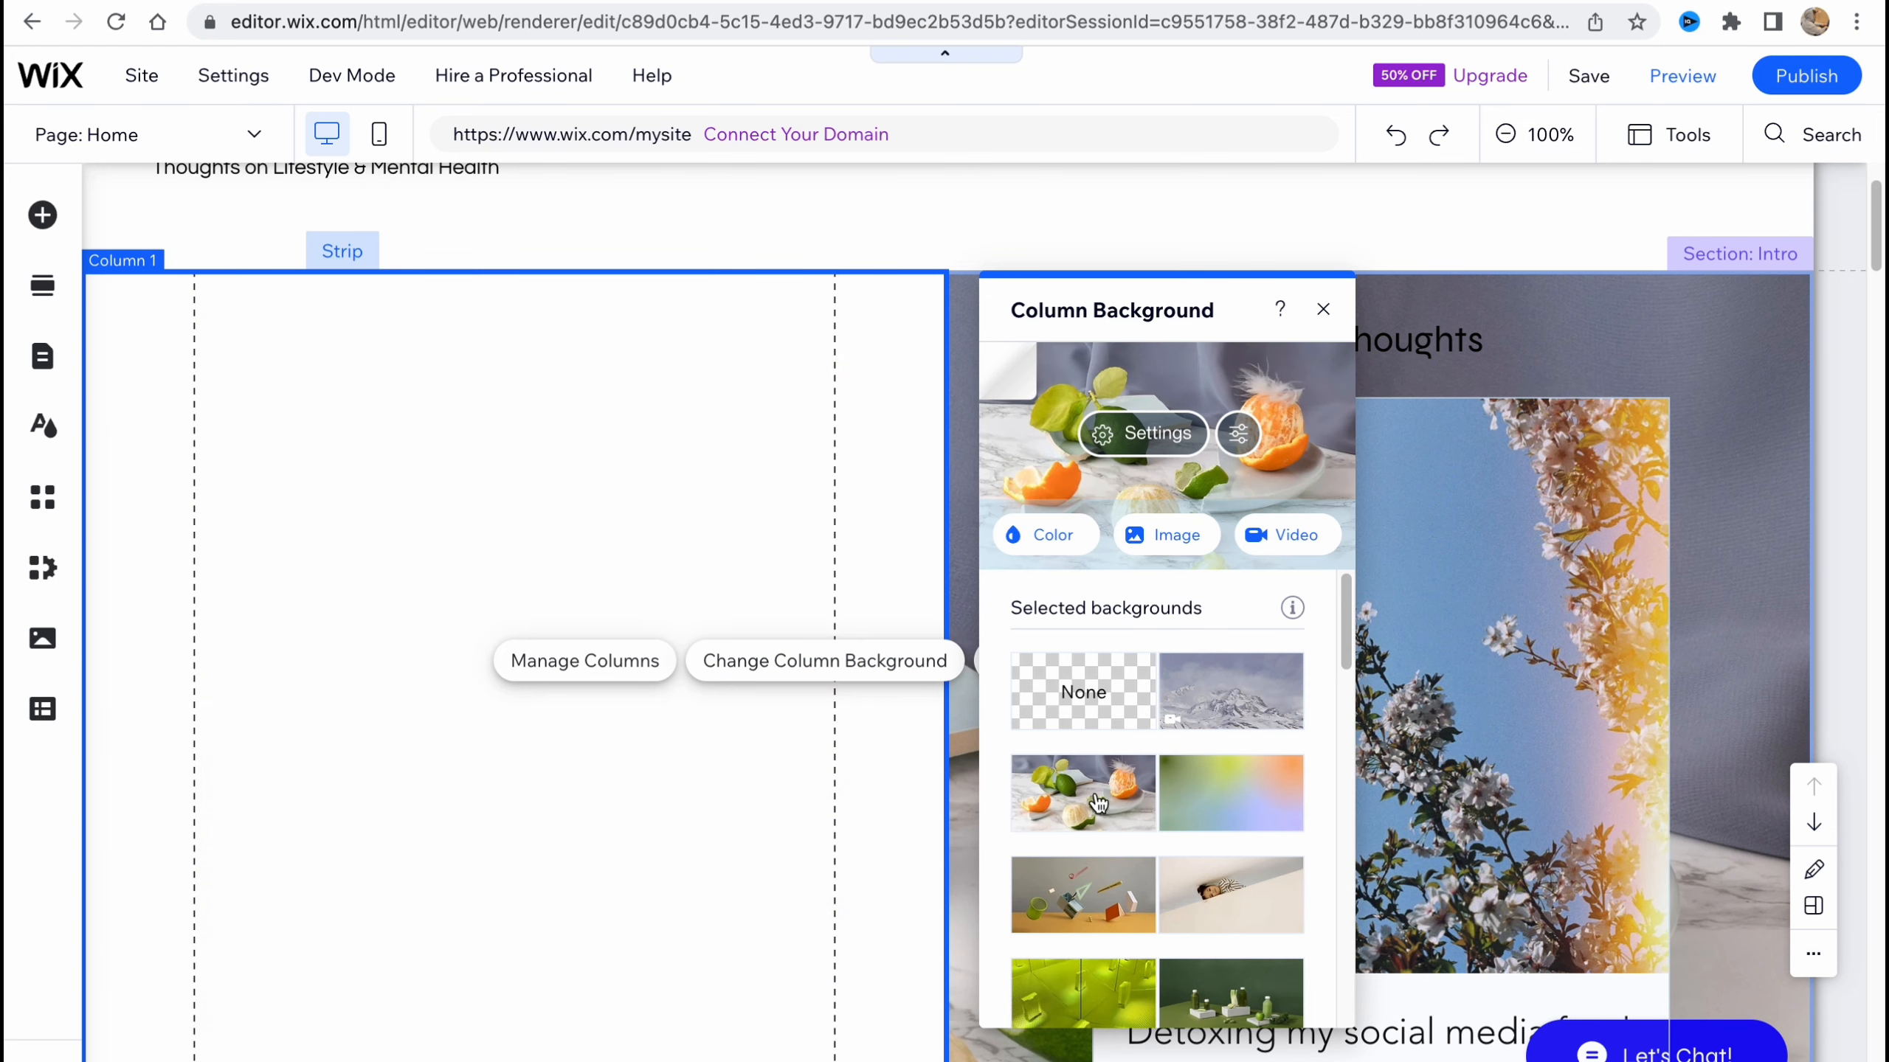
left_click(1103, 801)
left_click(1231, 692)
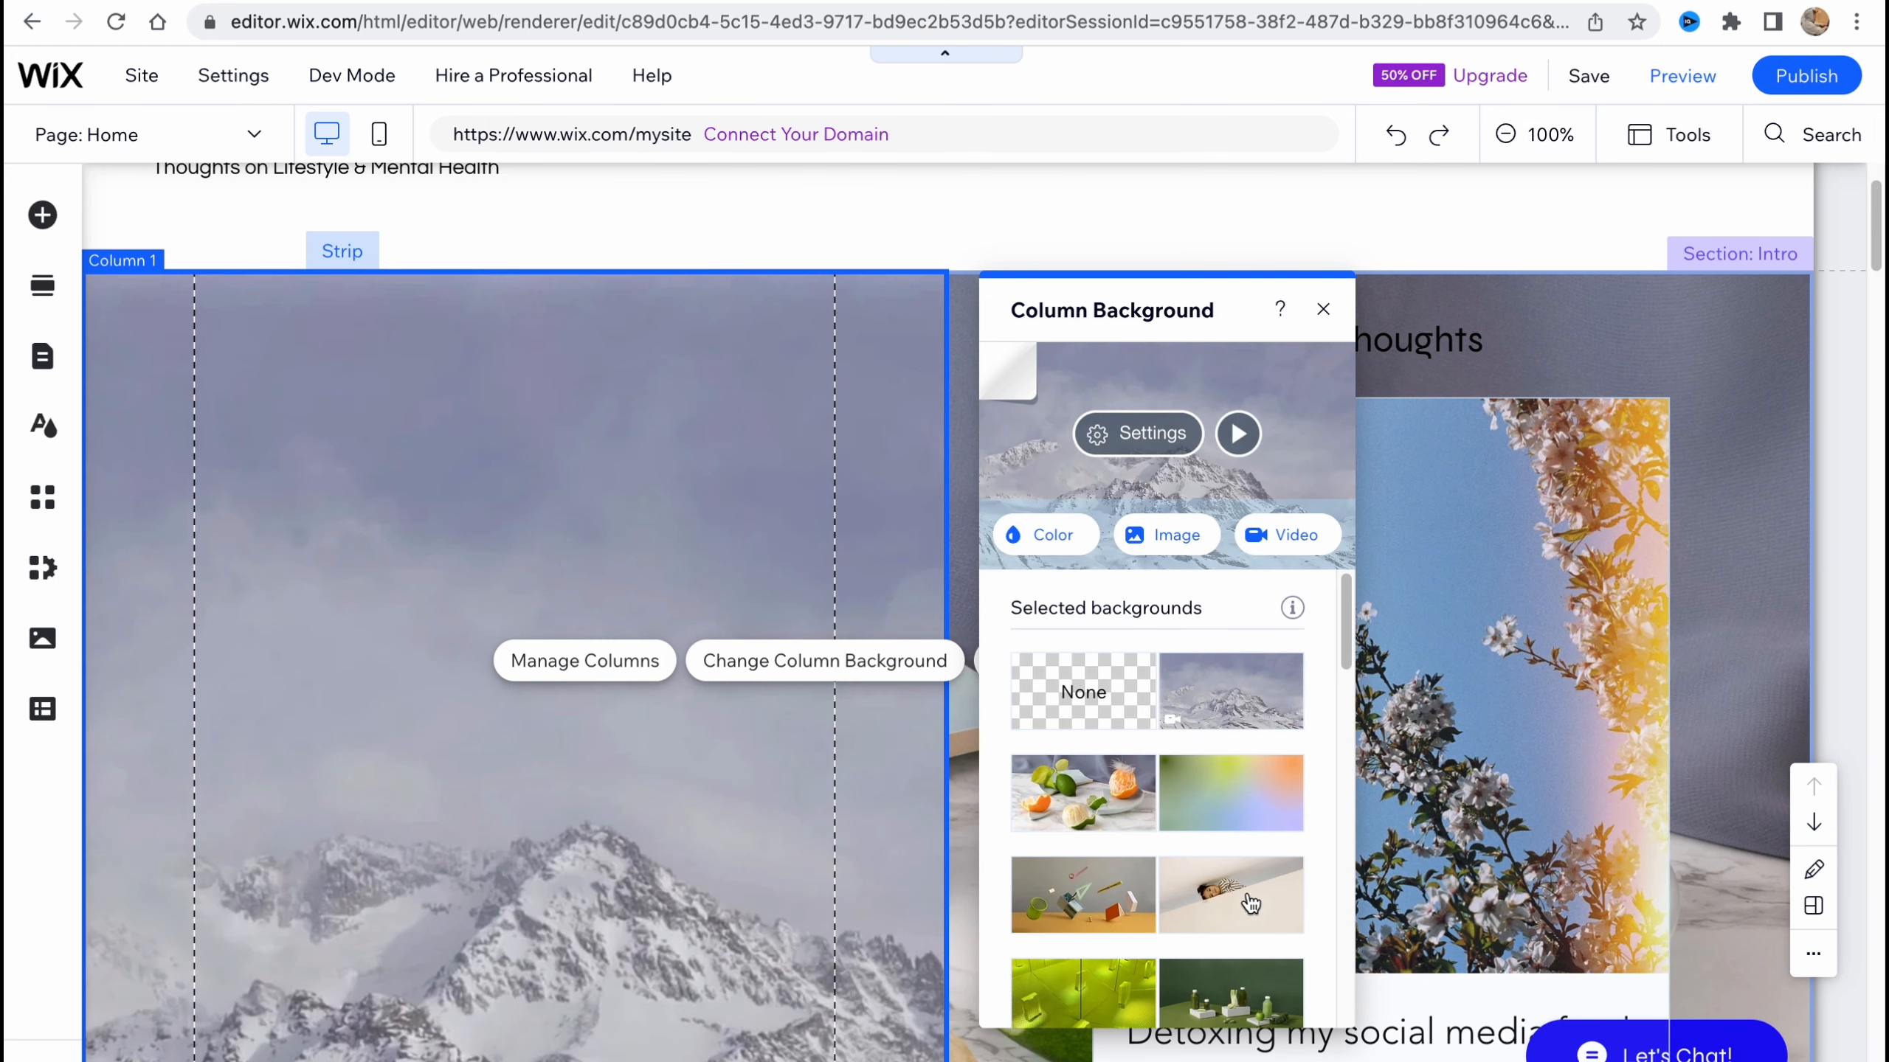
left_click(1249, 897)
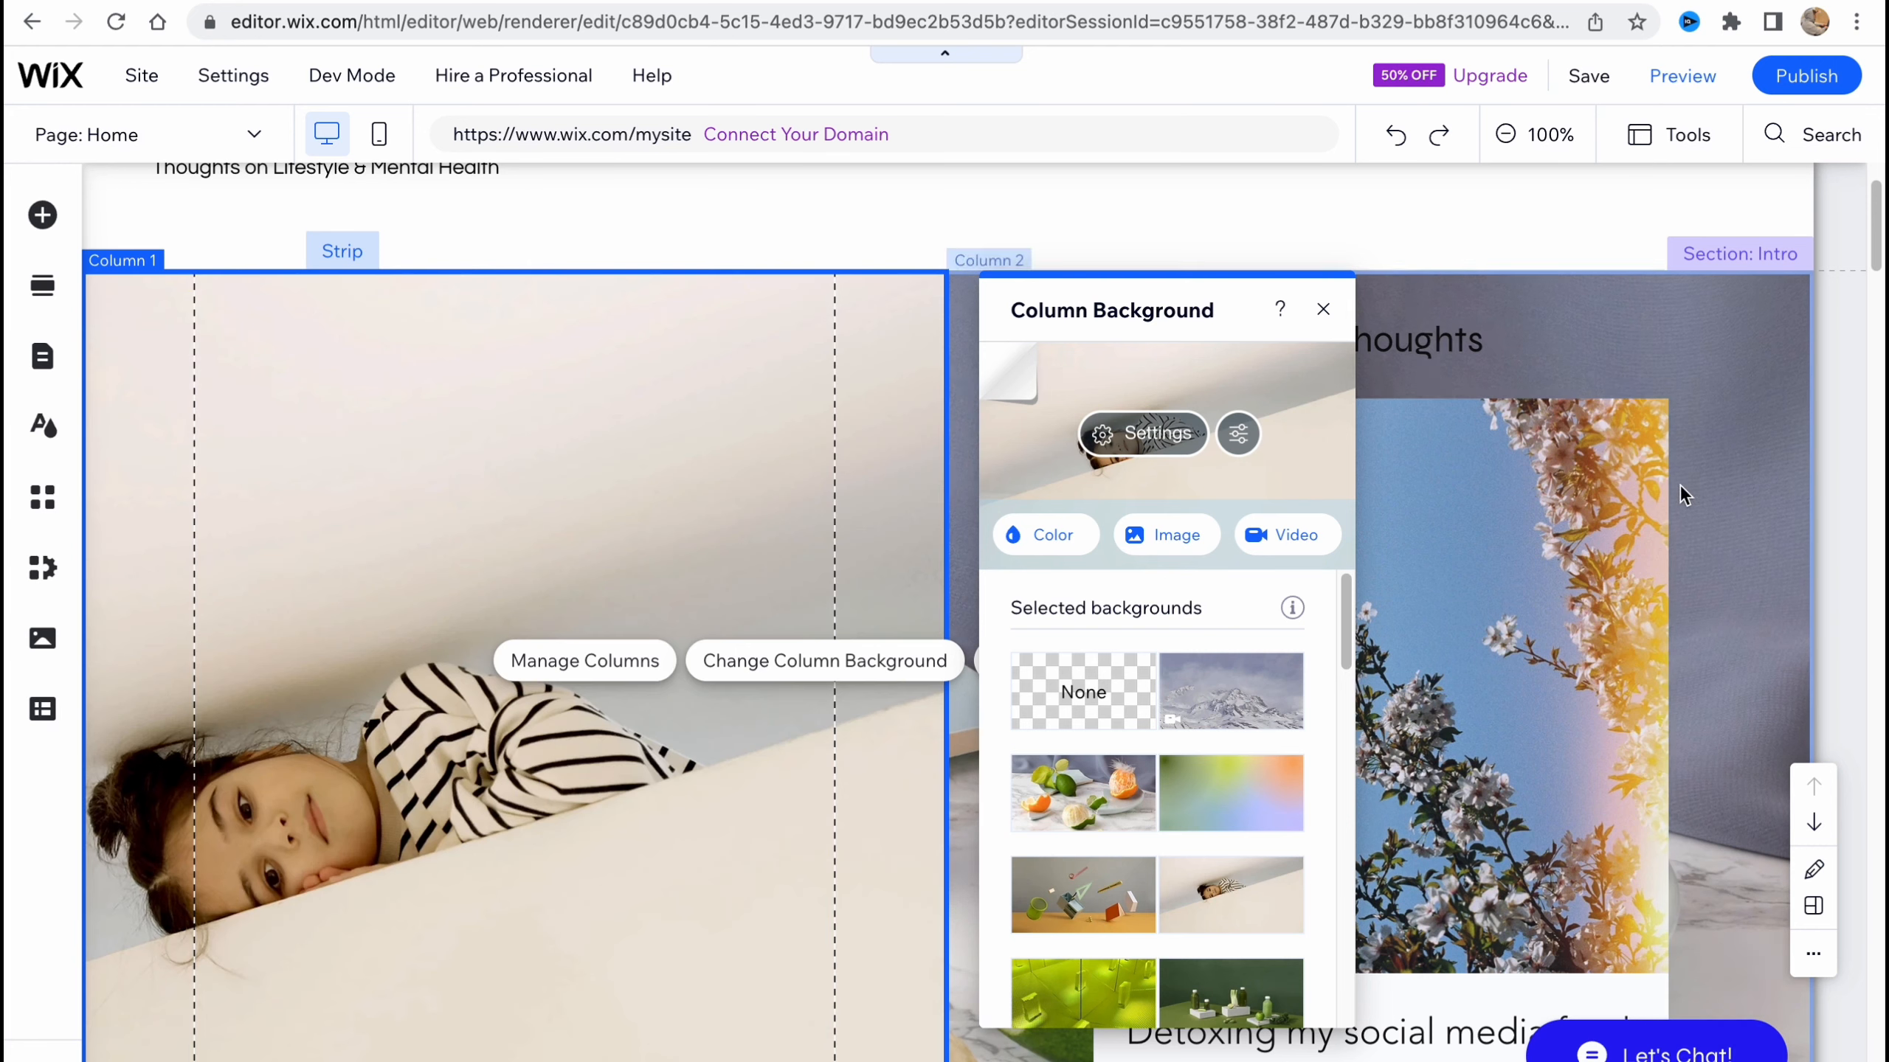
Step: Examine the text settings available for the My Thoughts heading in the intro's second column
left_click(1585, 340)
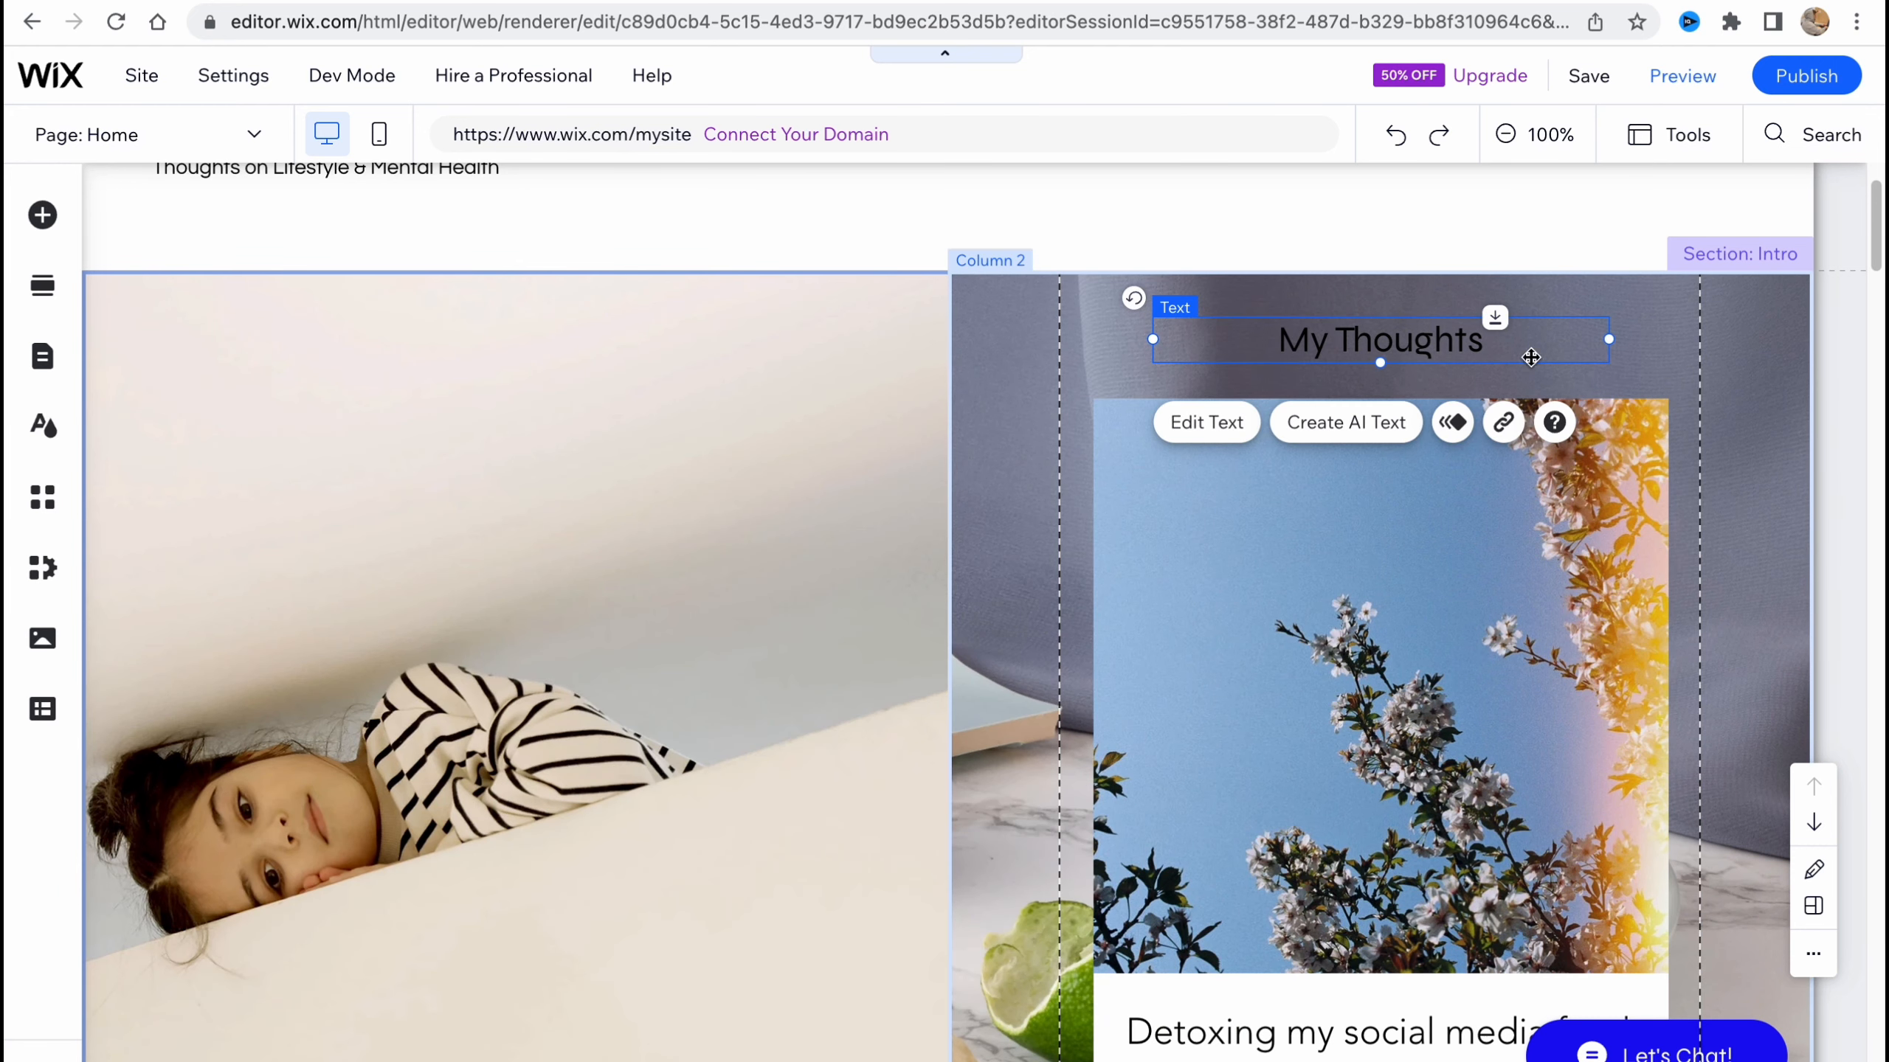
left_click(1217, 432)
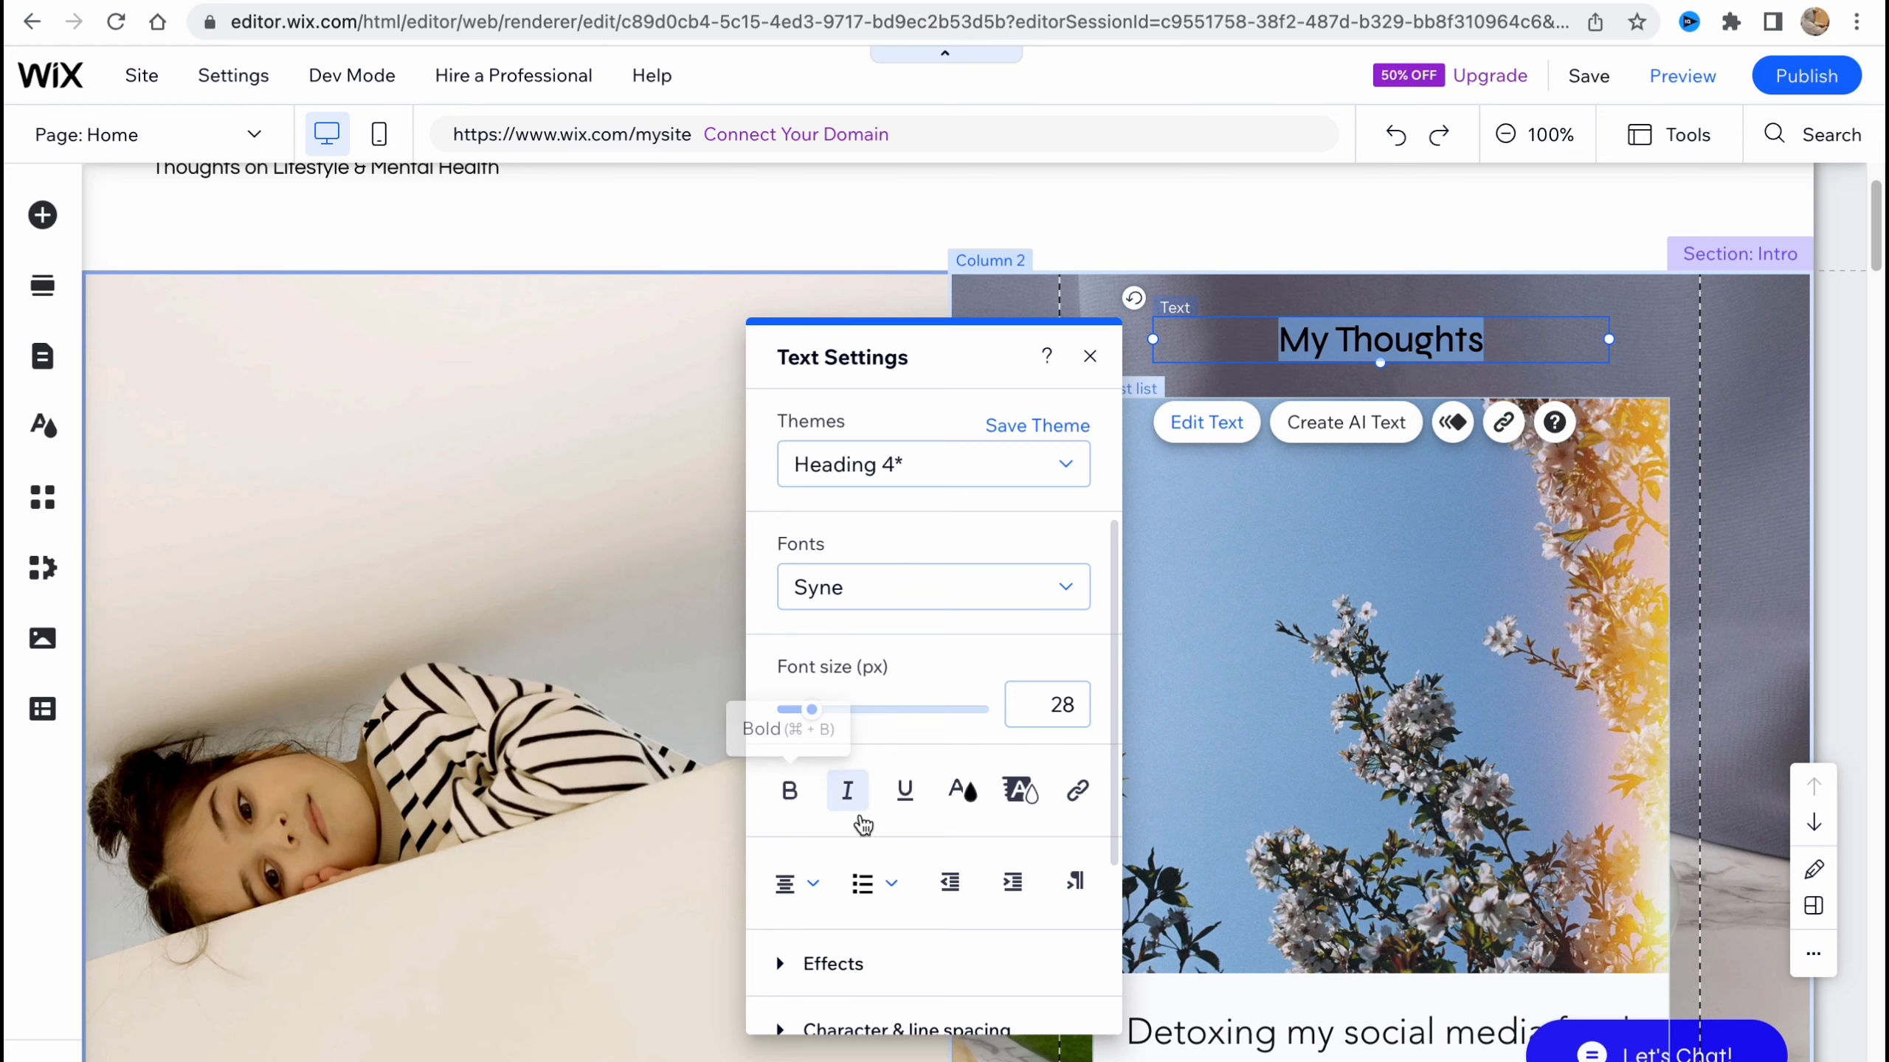
left_click(1090, 357)
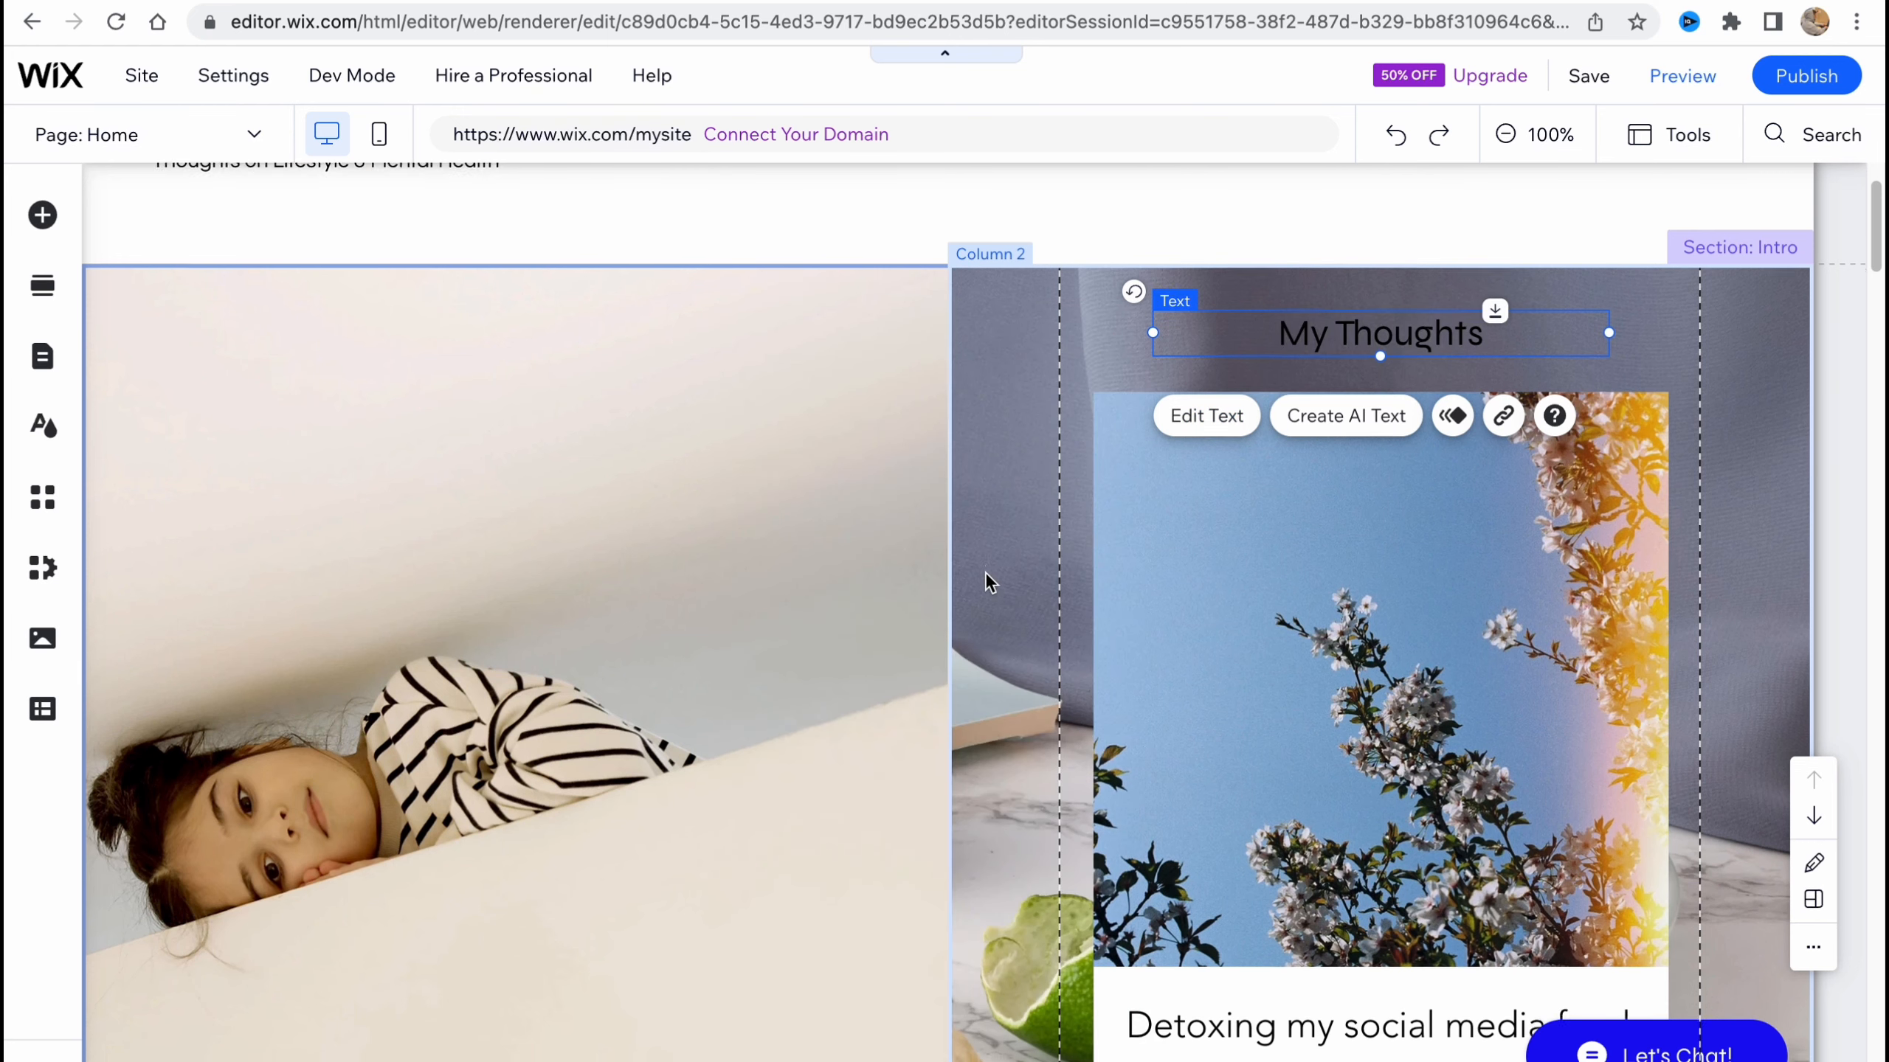
Step: Examine the text and link options of the All Posts button below the featured post
scroll(985, 574, "down", 9)
left_click(1344, 633)
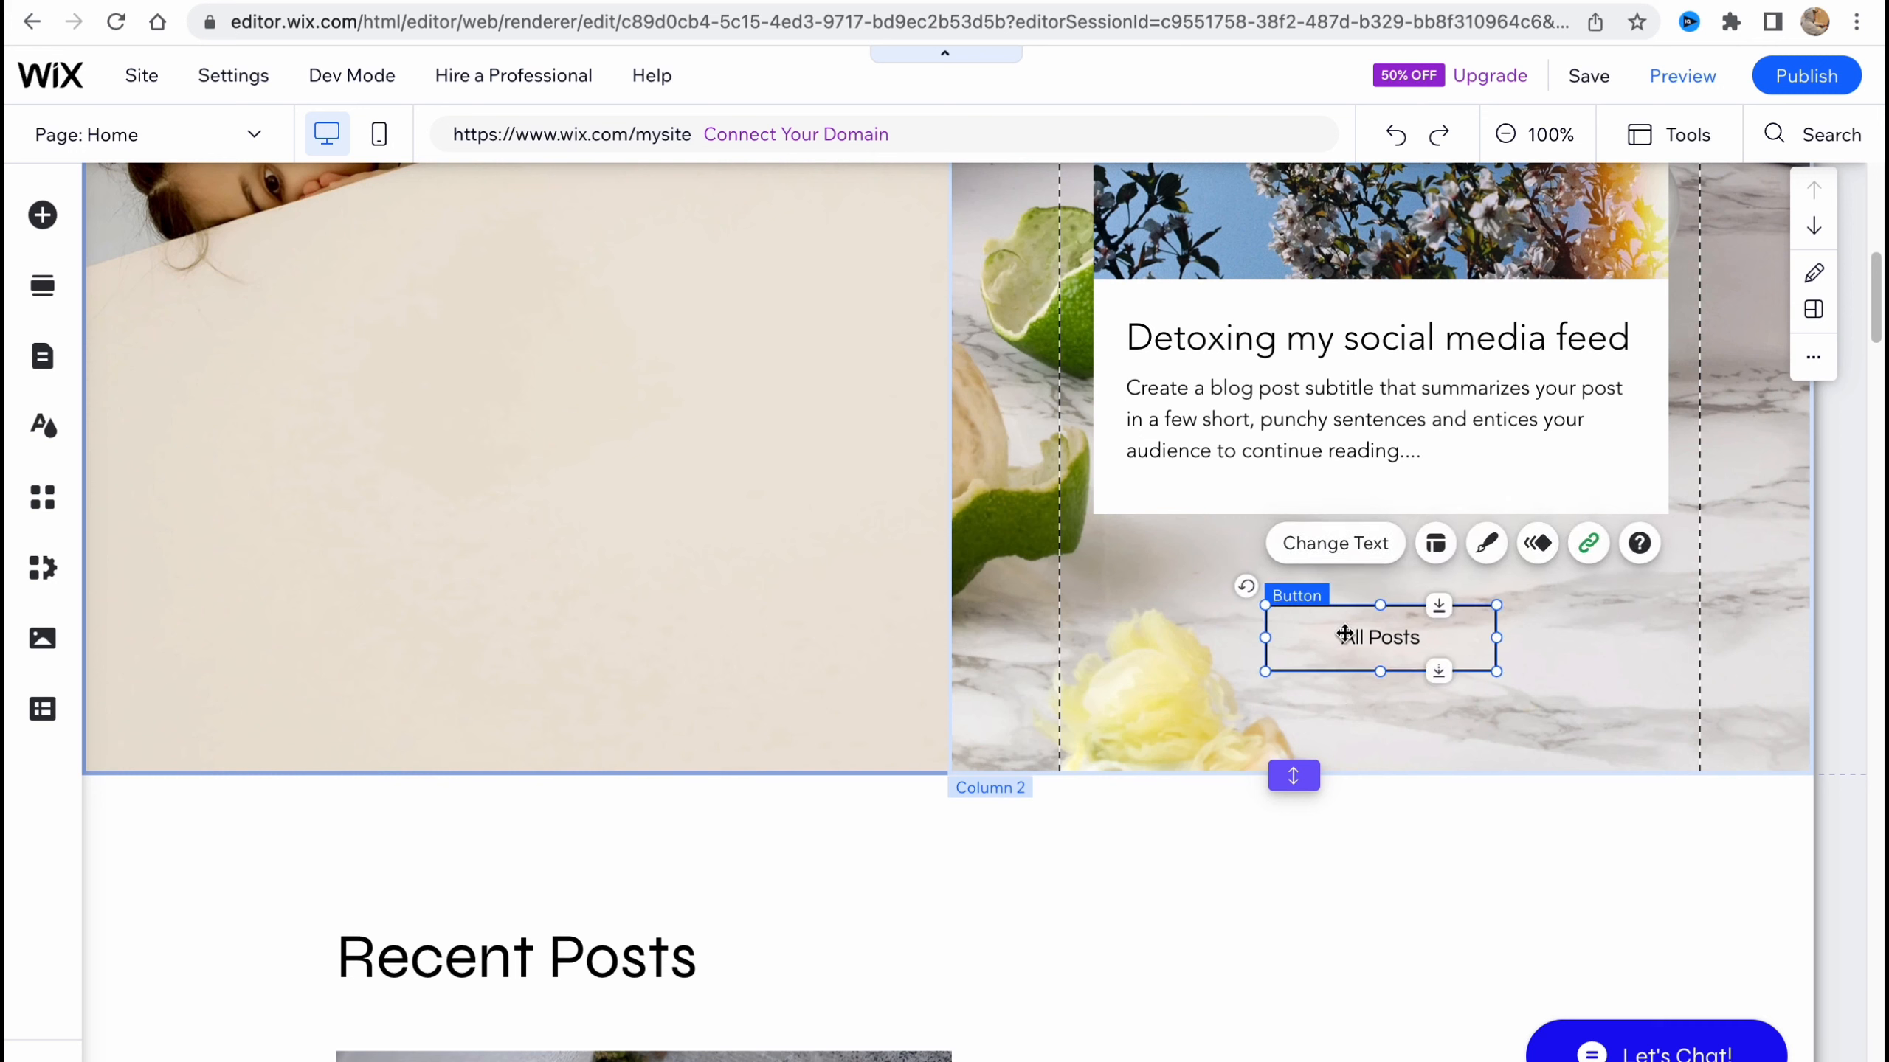
left_click(1354, 549)
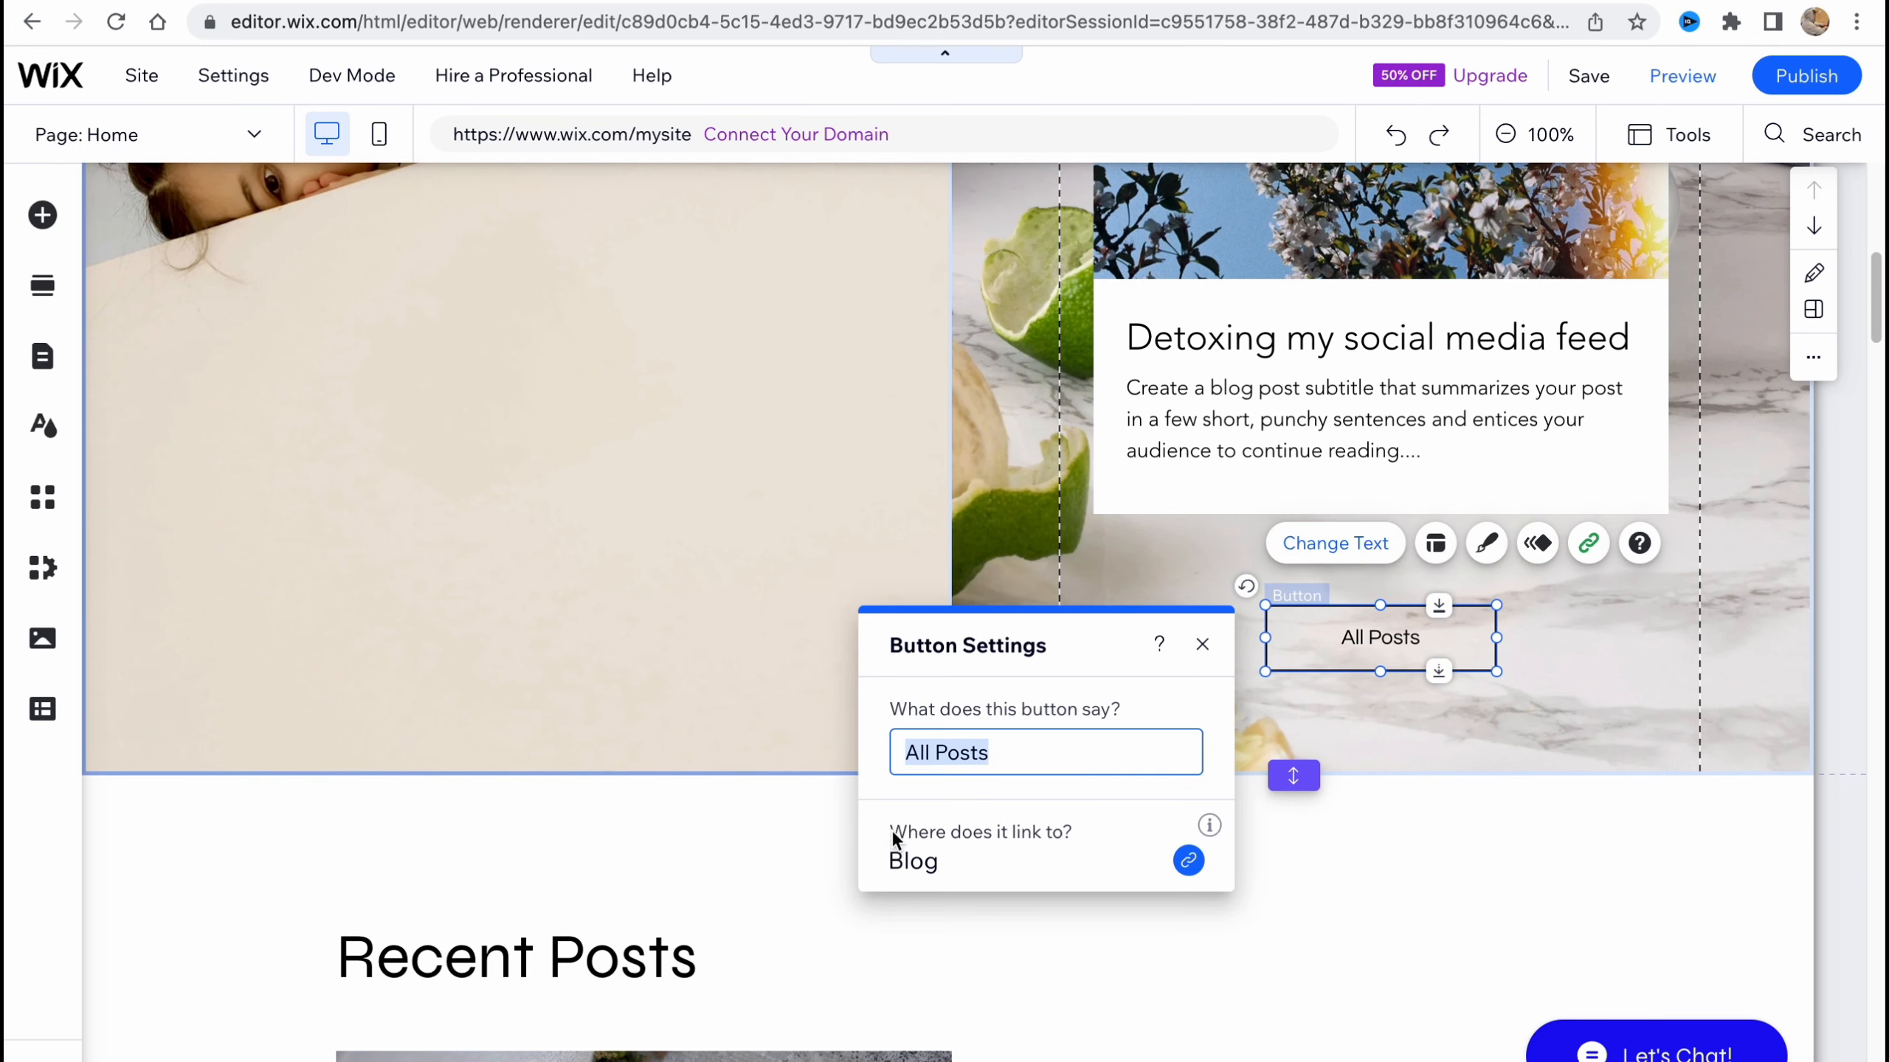
left_click(1189, 861)
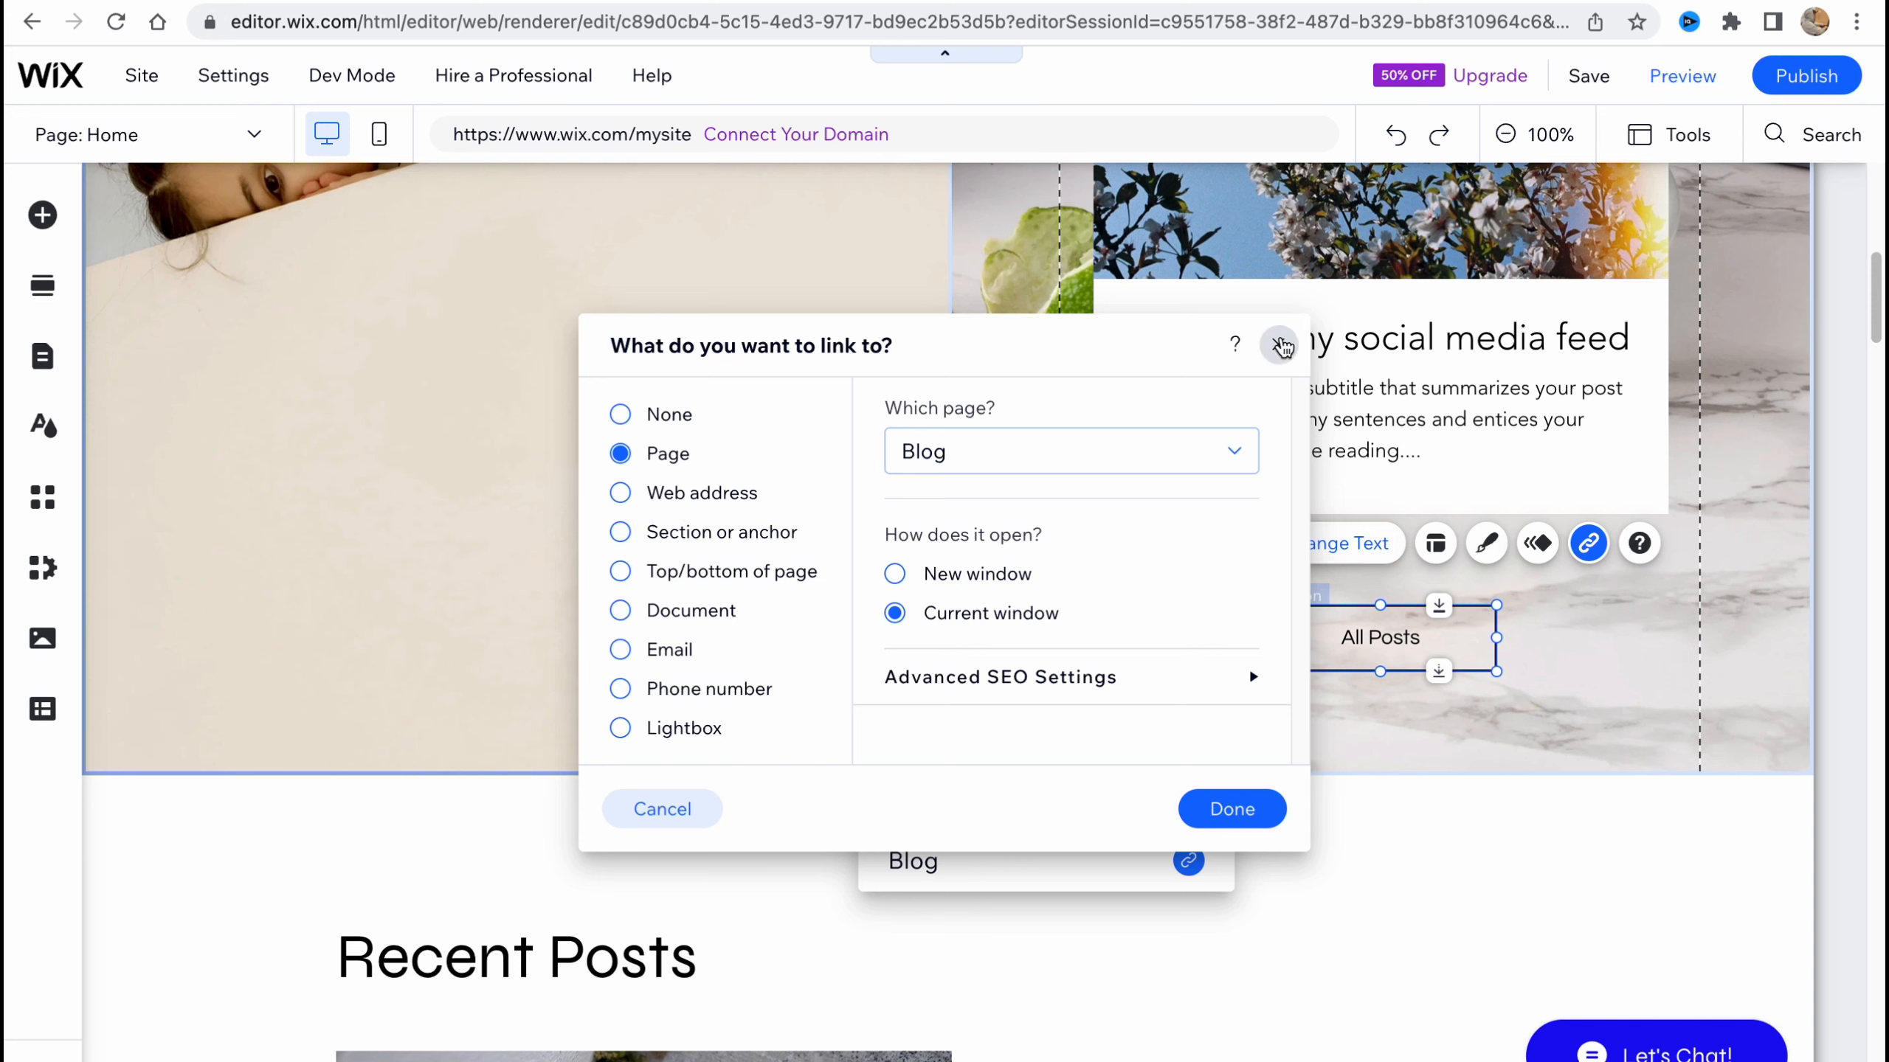
left_click(1279, 345)
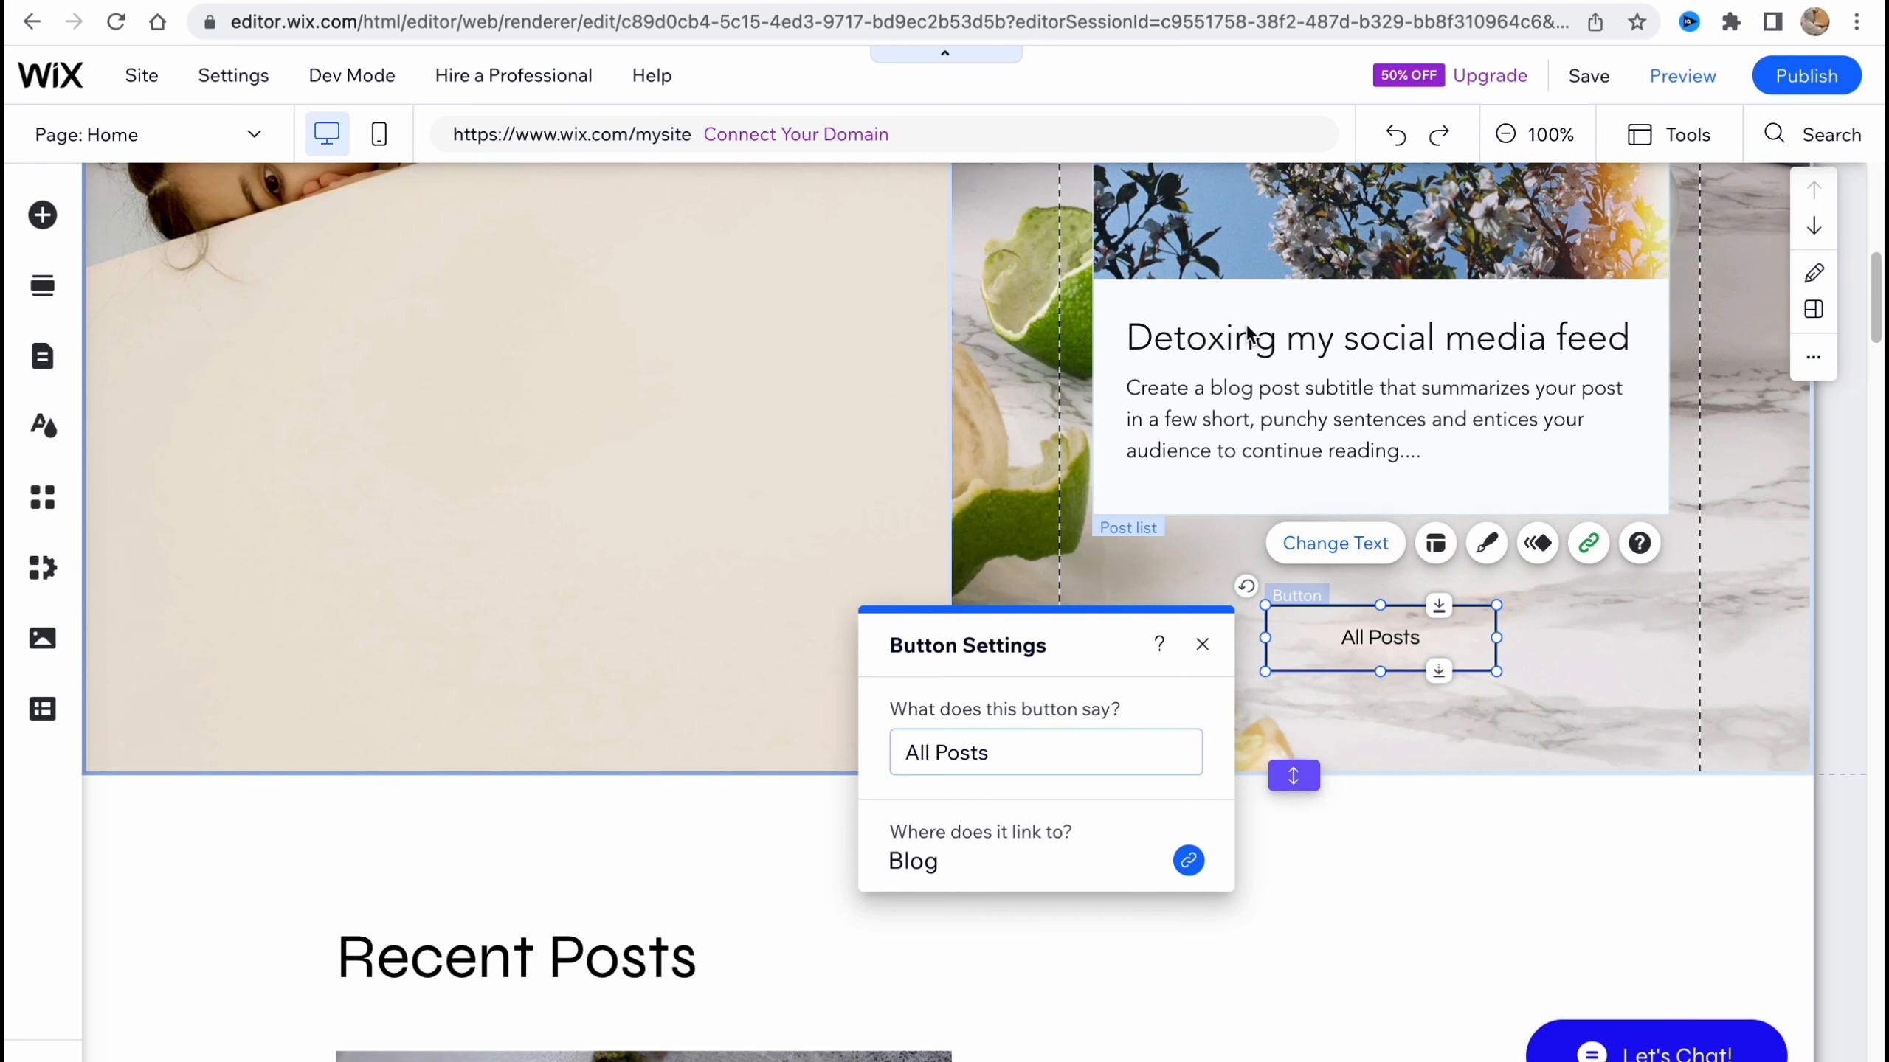
Step: Publish the site, view the live blog in the browser, and return to the editor
scroll(1067, 376, "up", 10)
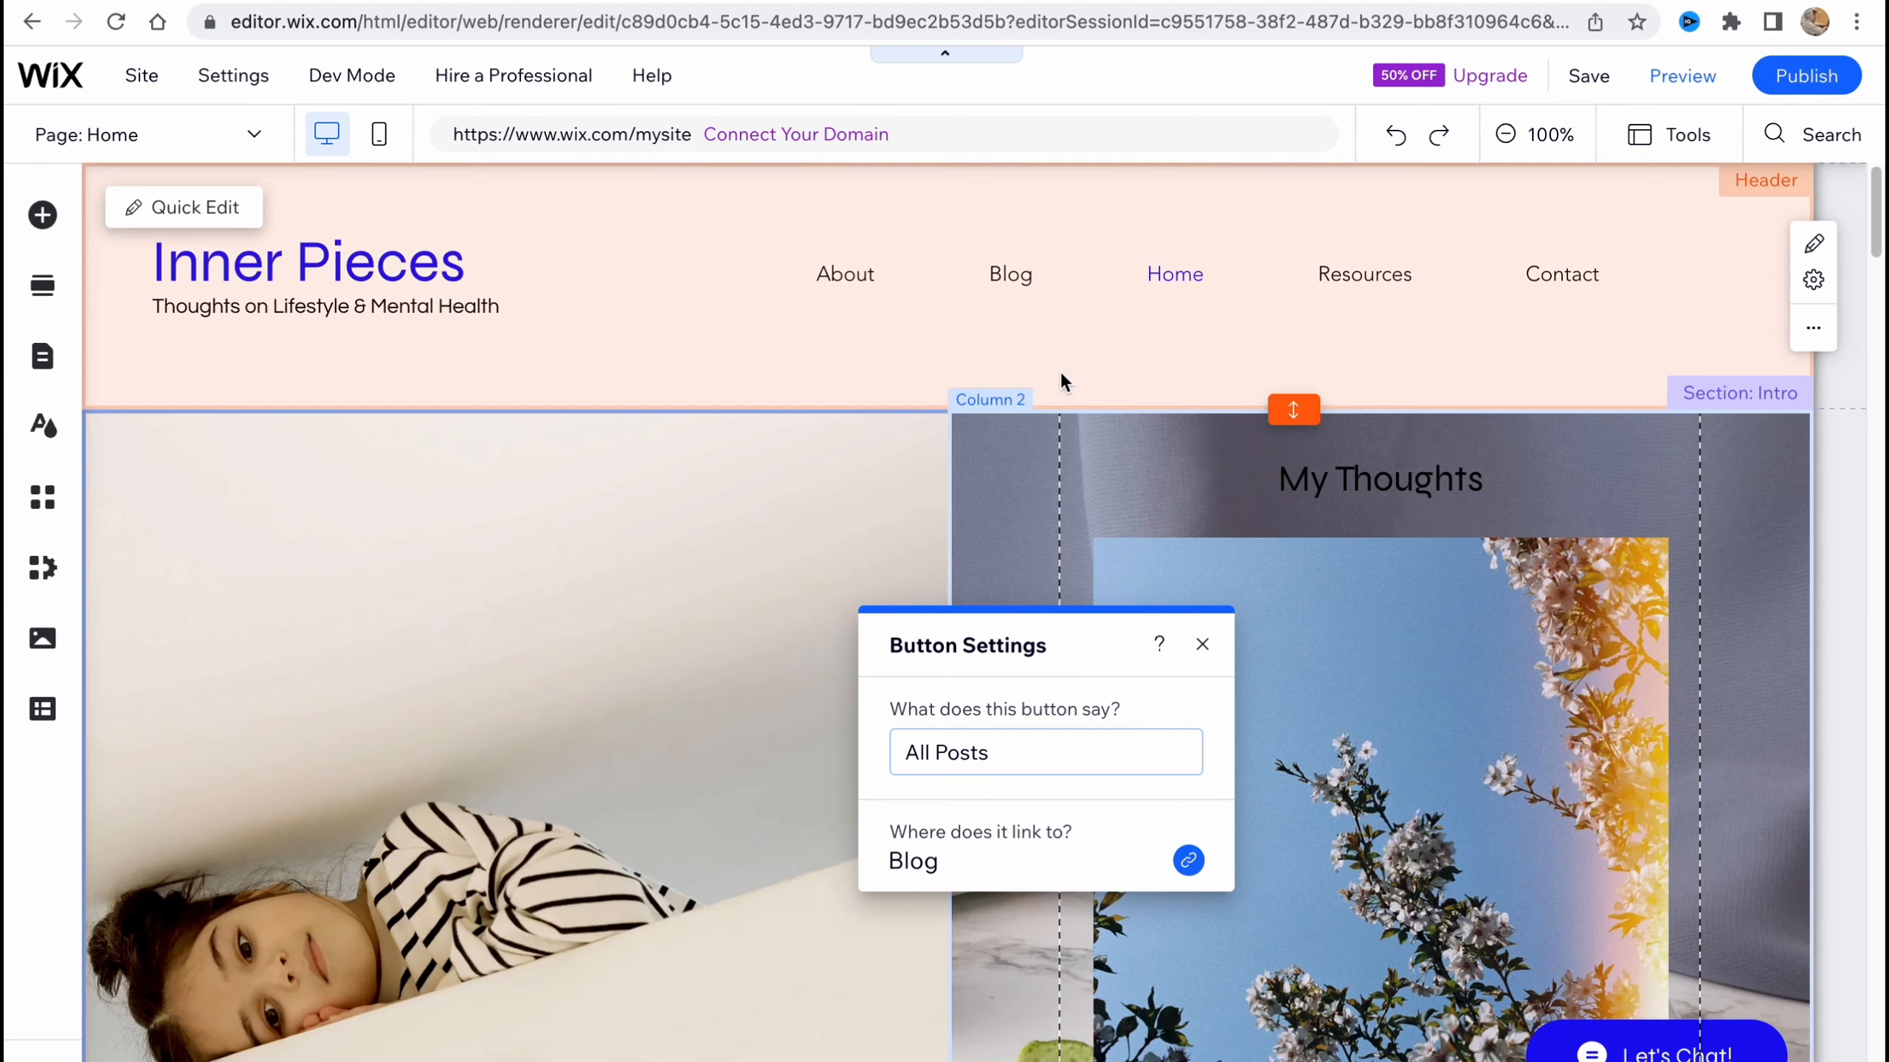
left_click(1779, 81)
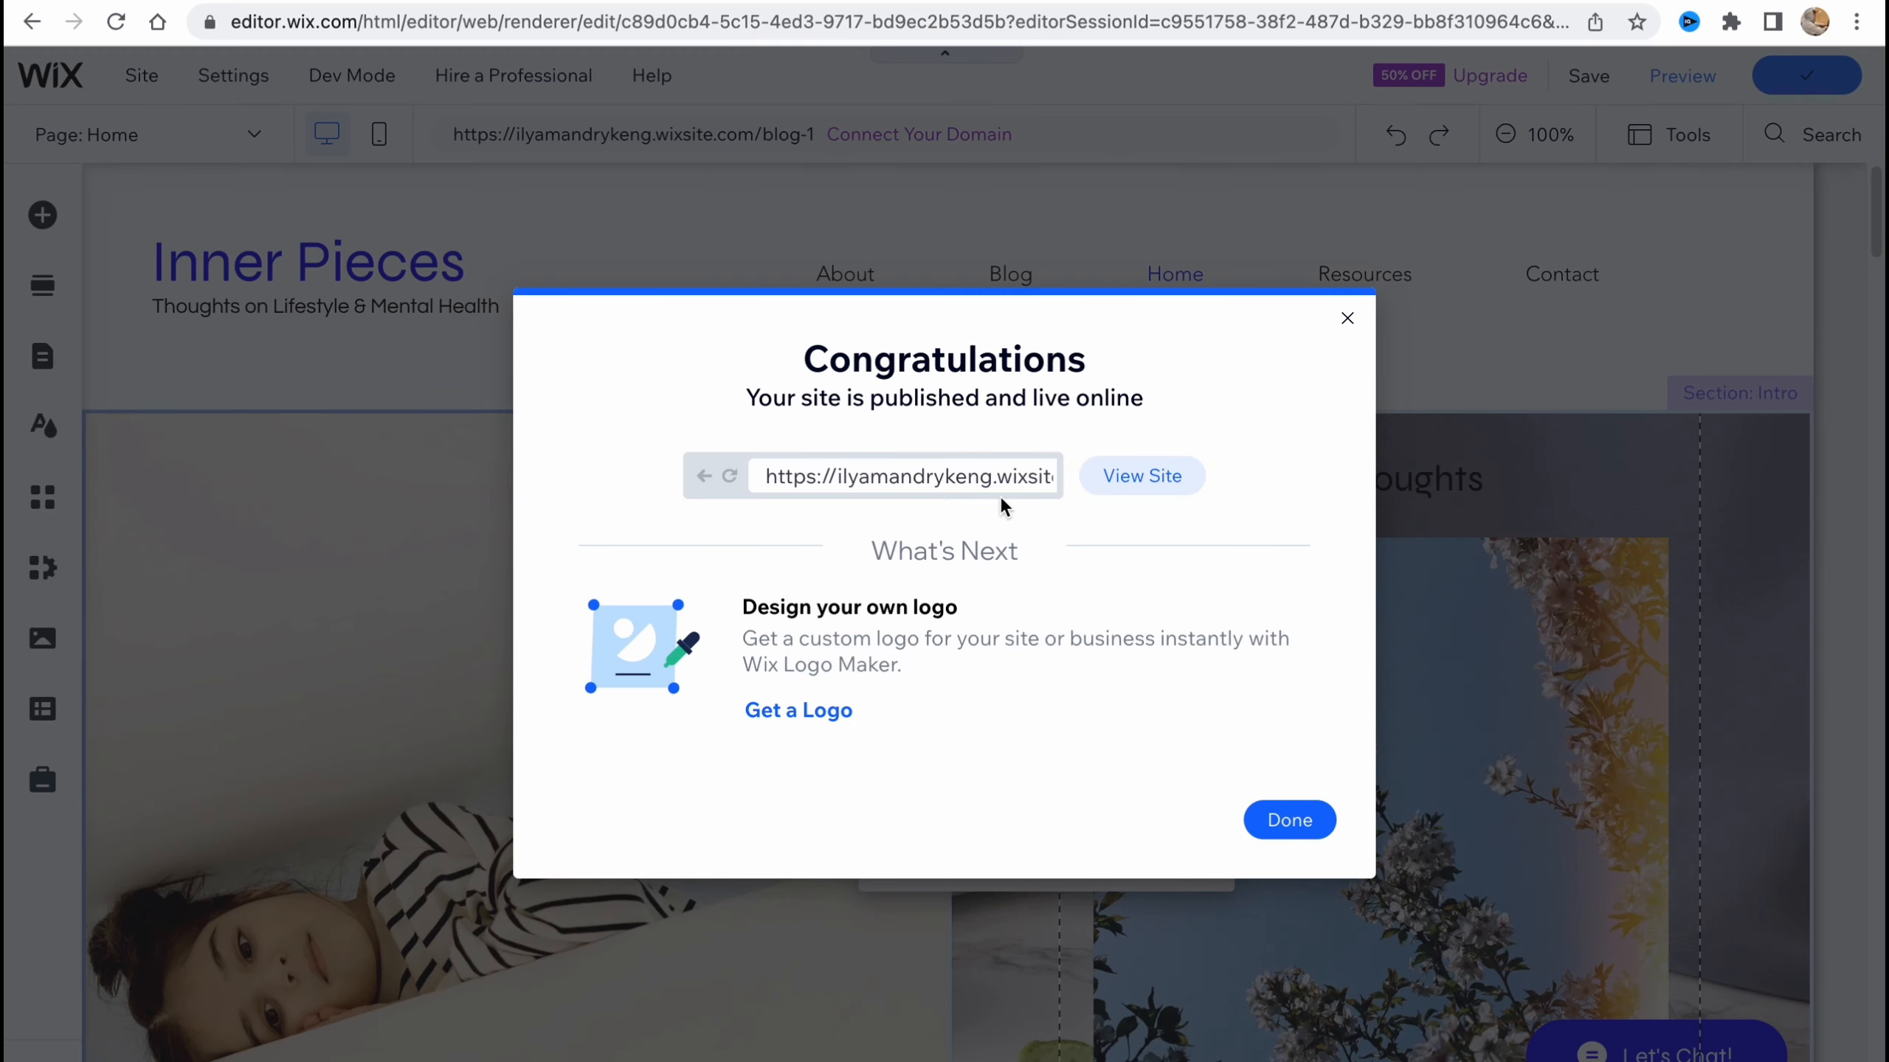
left_click(1141, 476)
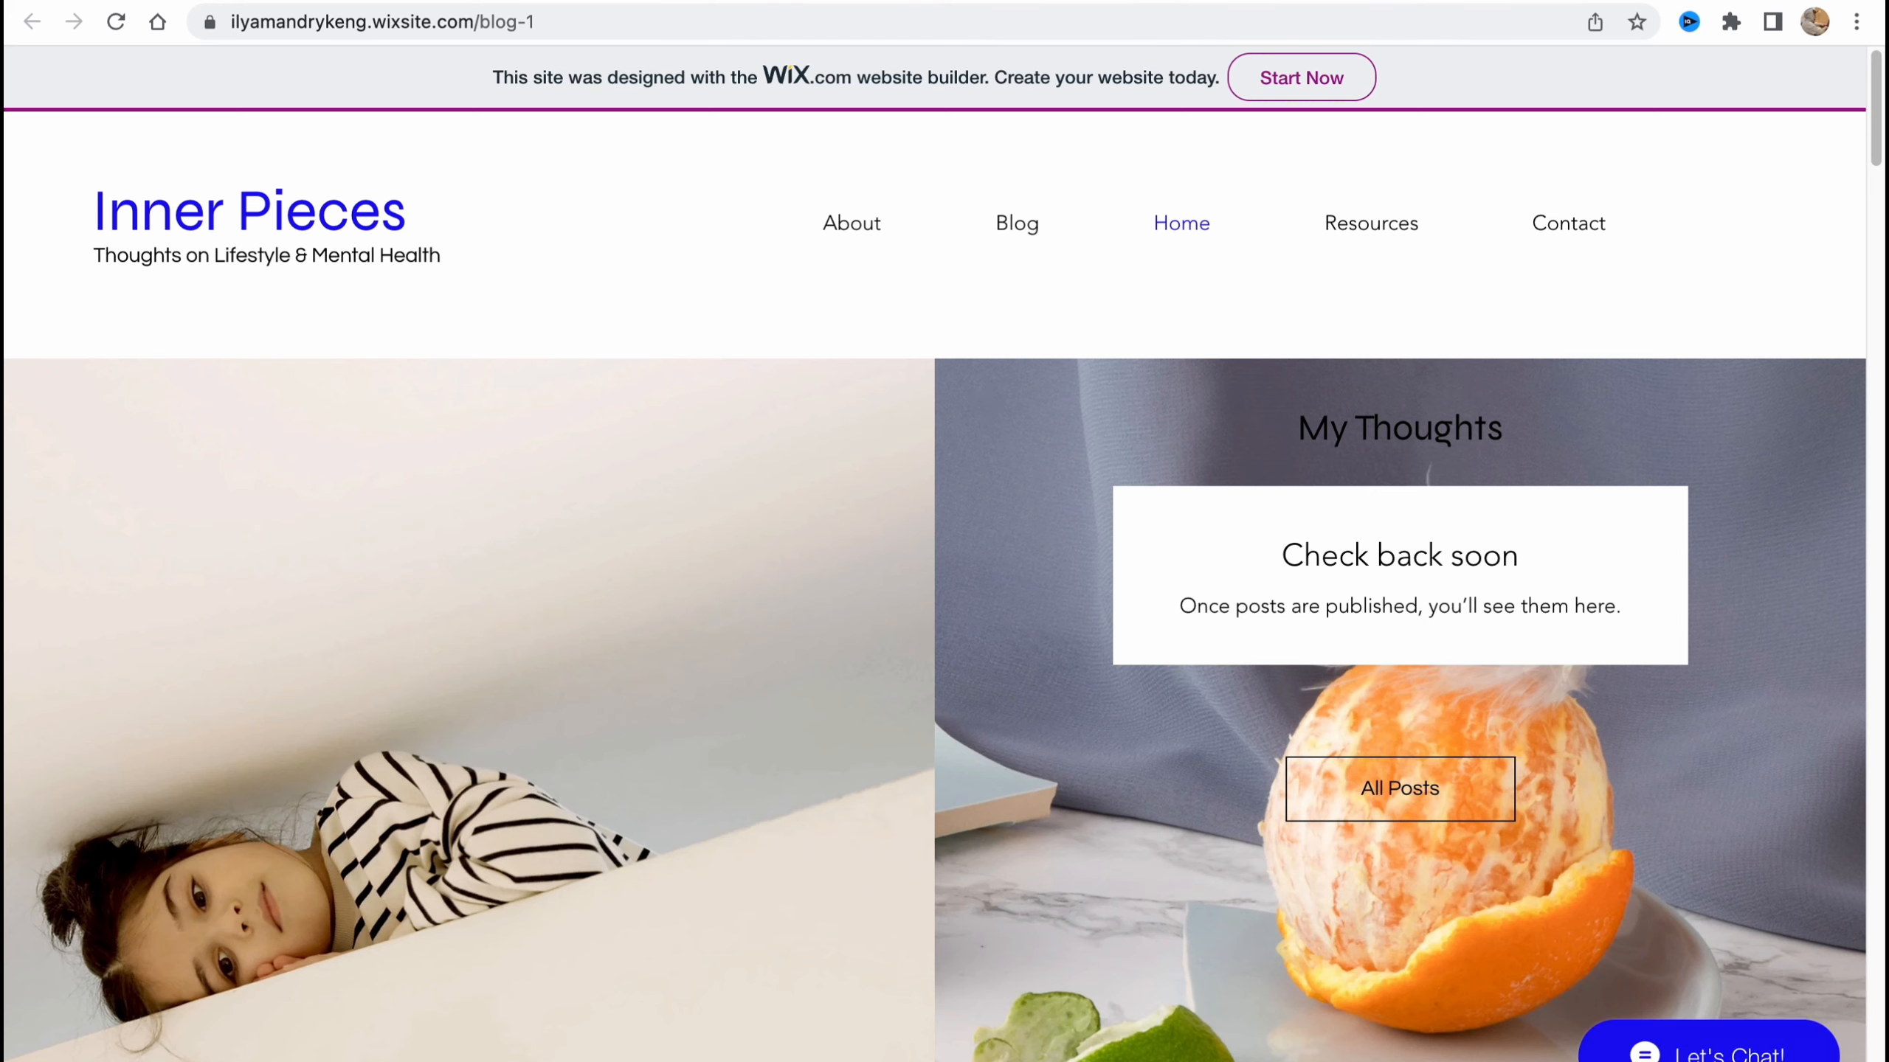
left_click(476, 1)
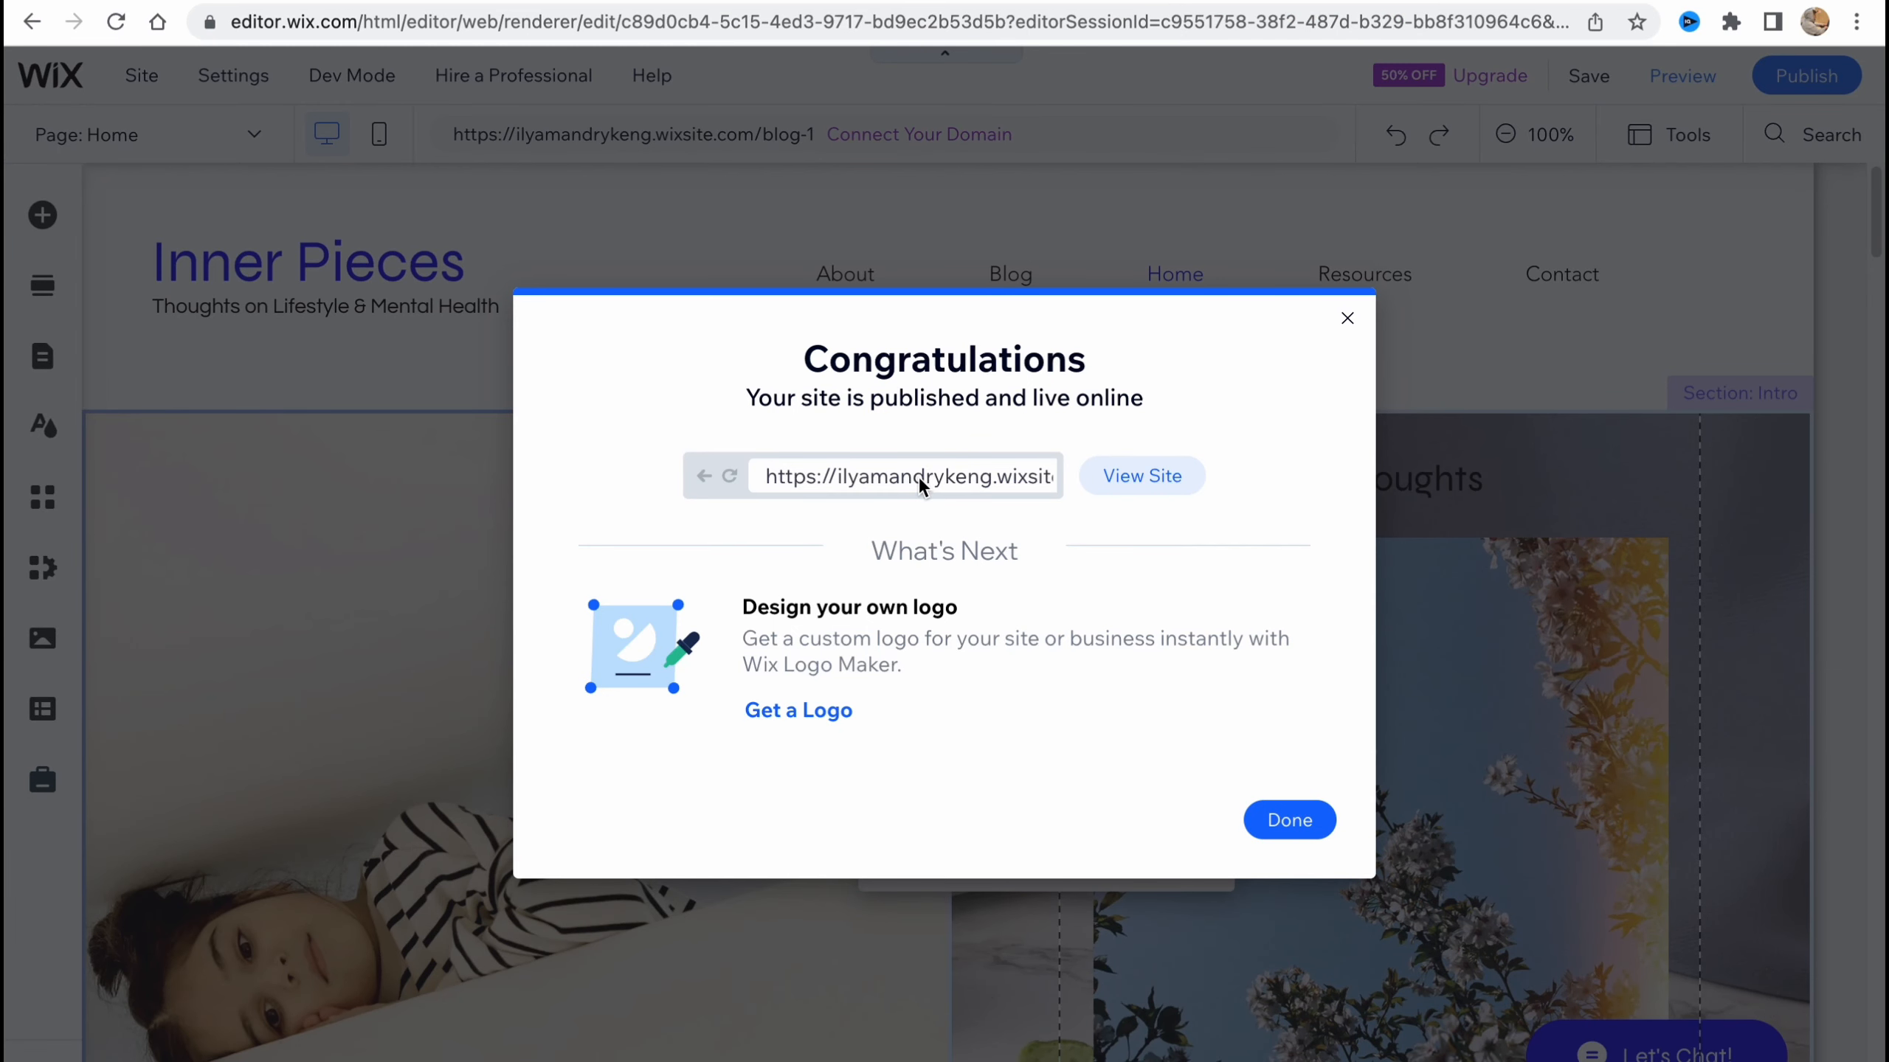